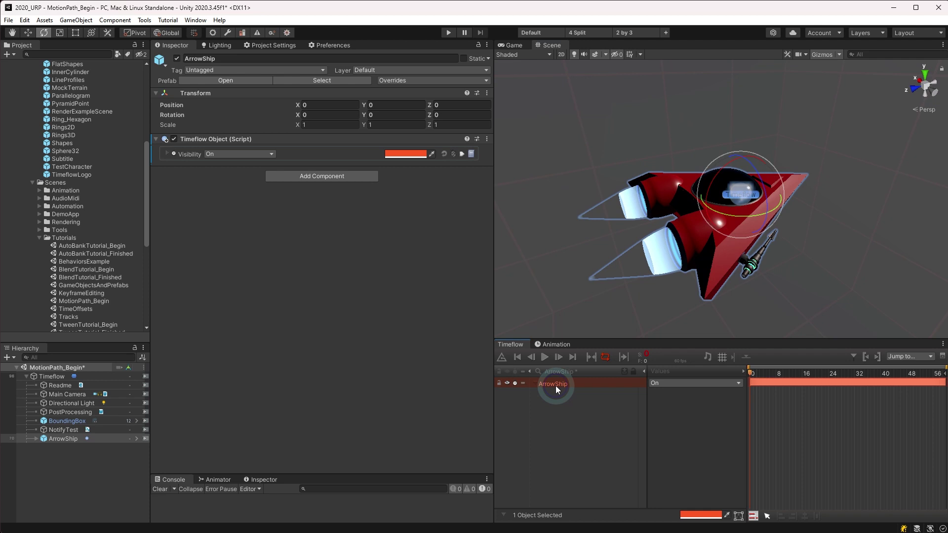
From the ArrowShip track's context menu, add a Motion Path animation
right_click(556, 387)
mouse_move(552, 457)
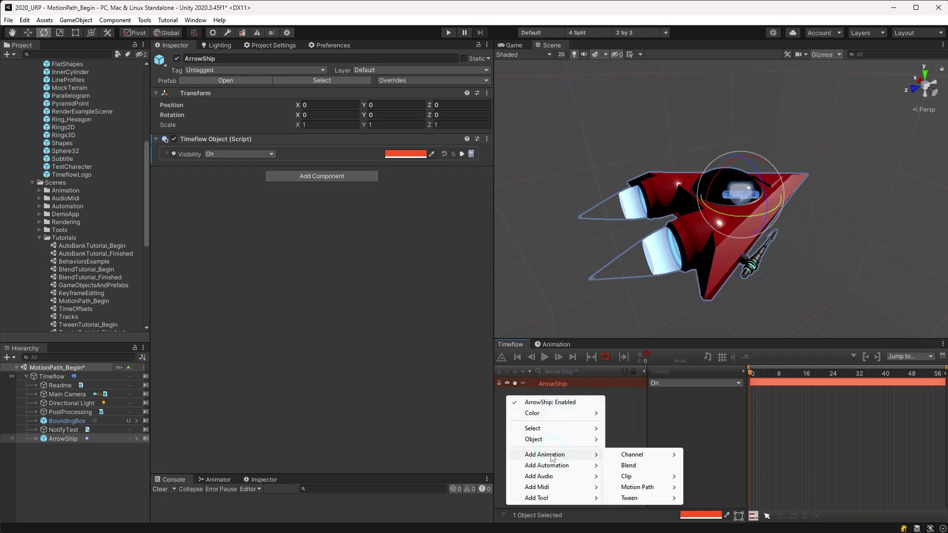
Create the New Motion Path, then select and frame both Path Position keyframes
mouse_move(652, 489)
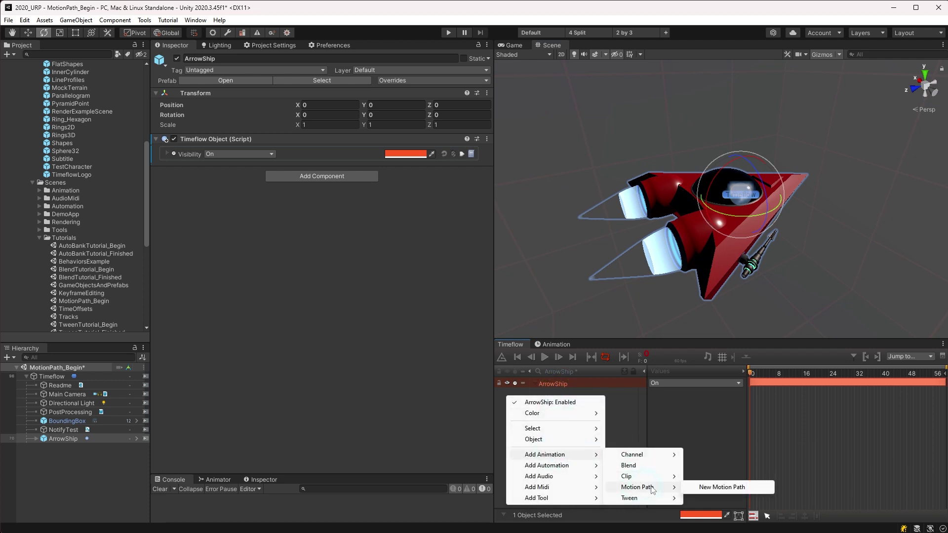
click(702, 488)
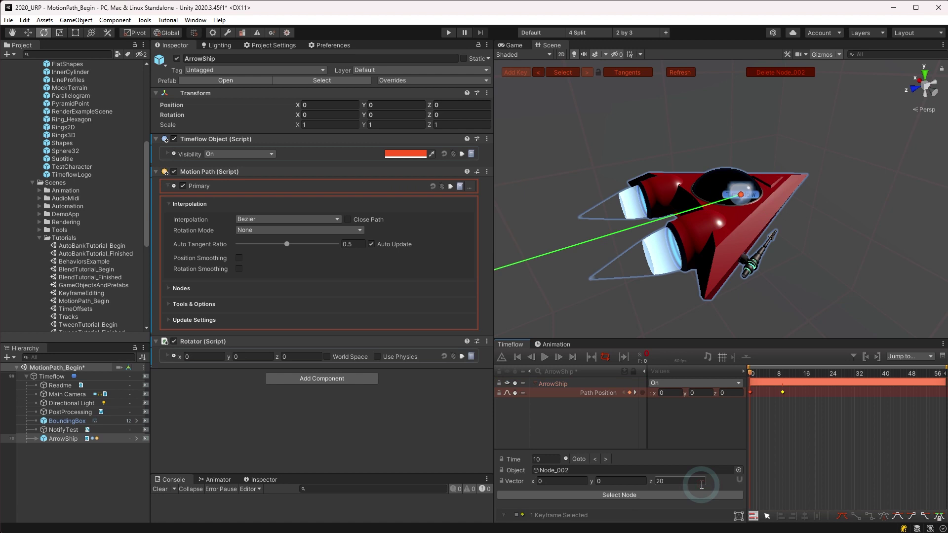
mouse_move(647, 214)
alt+mouse_down()
mouse_move(597, 258)
mouse_move(705, 222)
mouse_move(709, 212)
mouse_move(669, 227)
mouse_move(508, 232)
mouse_move(591, 191)
mouse_move(622, 232)
mouse_move(629, 222)
mouse_move(573, 218)
mouse_move(655, 219)
mouse_move(658, 207)
alt+mouse_up()
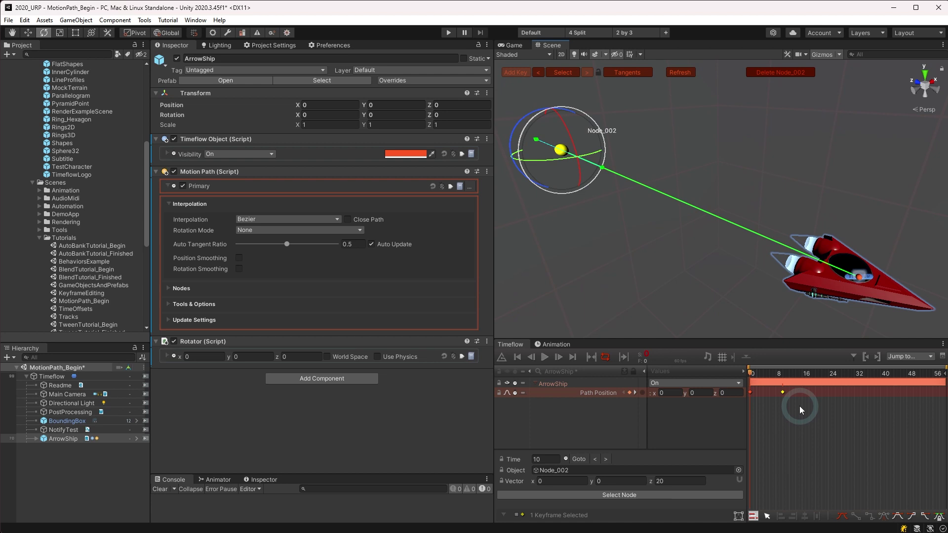
drag(800, 406, 748, 390)
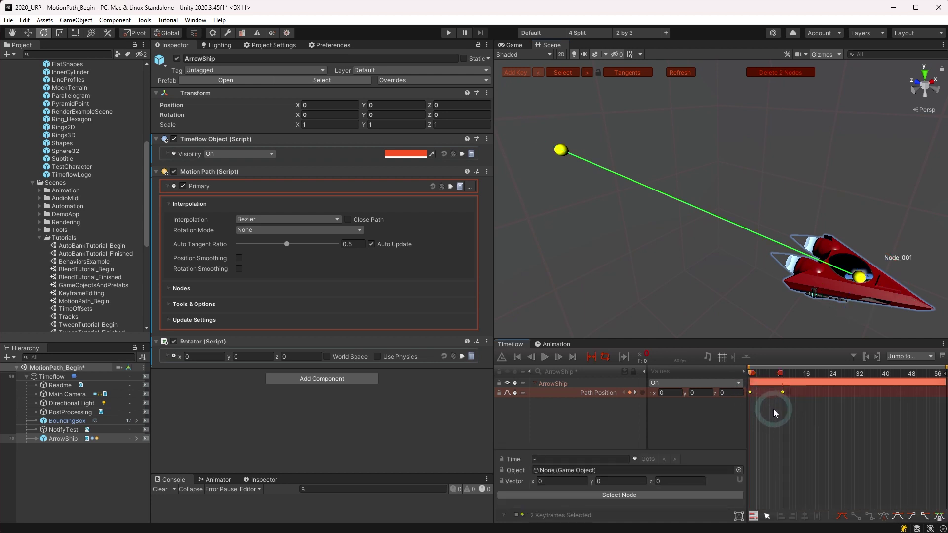
key(f)
click(594, 379)
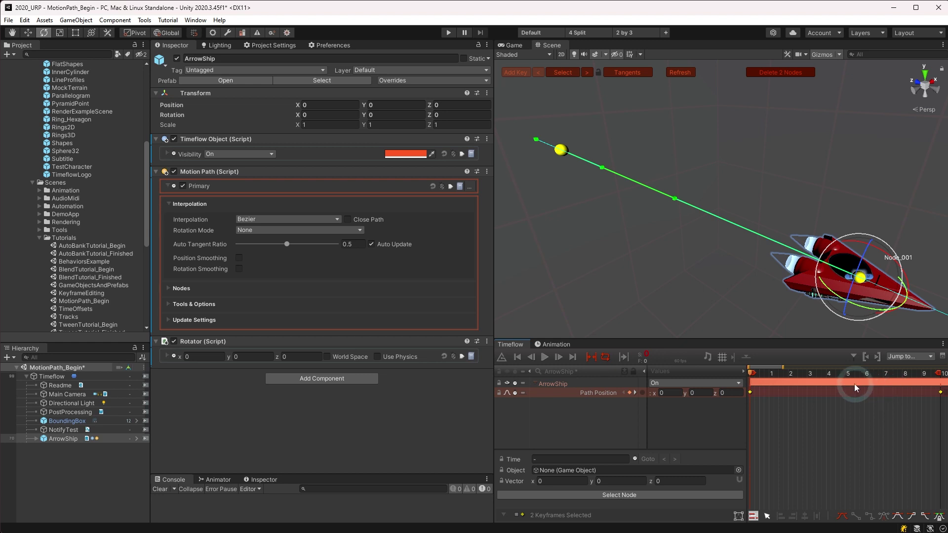
Play the timeline and show Path Position as a fitted curve
key(space)
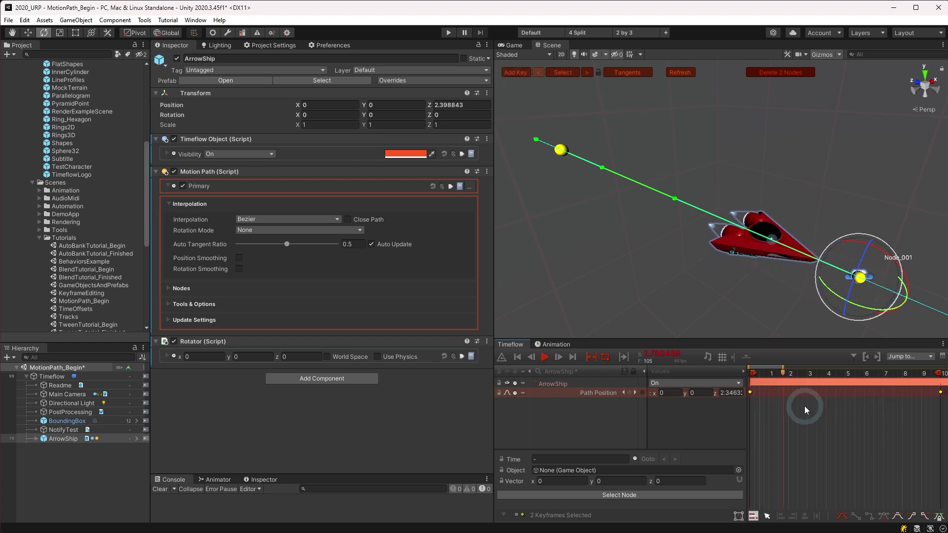
key(c)
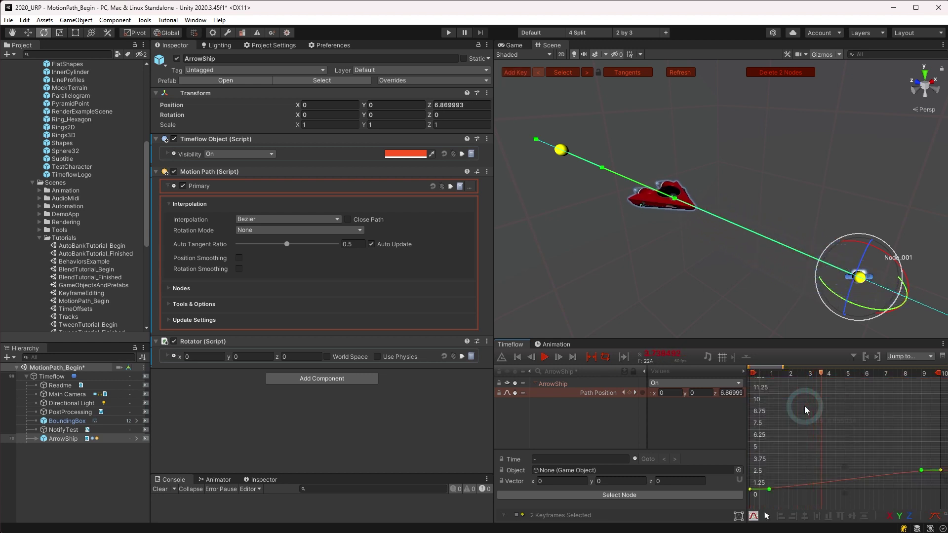
key(f)
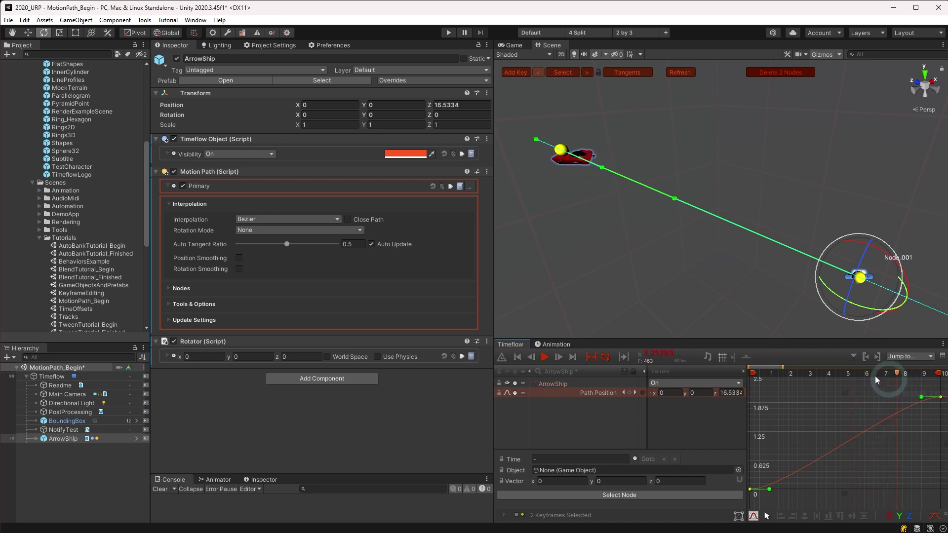
Add a keyframe at about time 5 on the Path Position curve and reposition it
drag(903, 378, 844, 377)
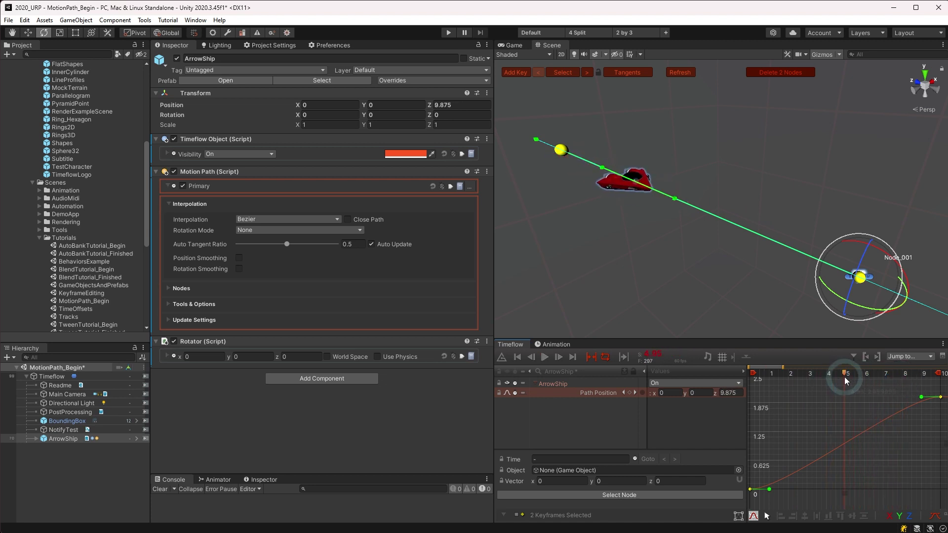
double_click(847, 438)
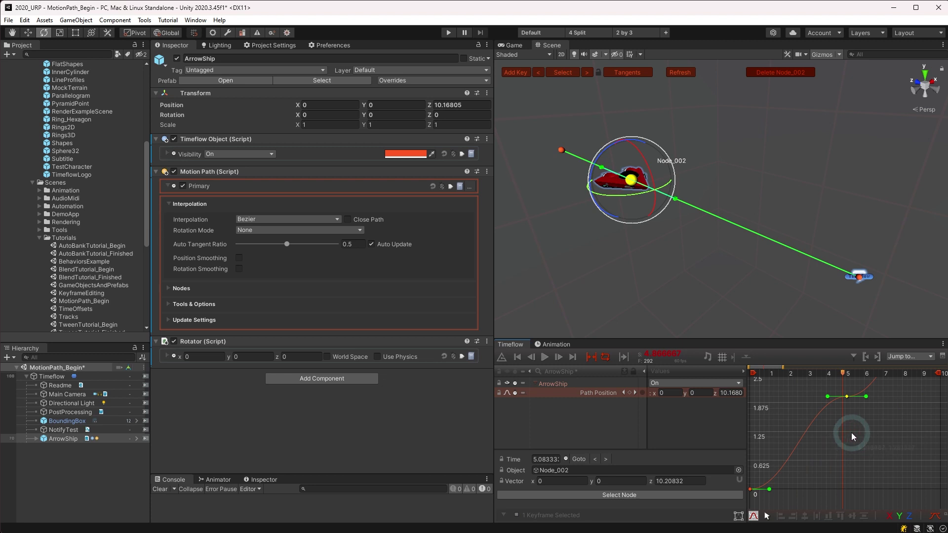
key(f)
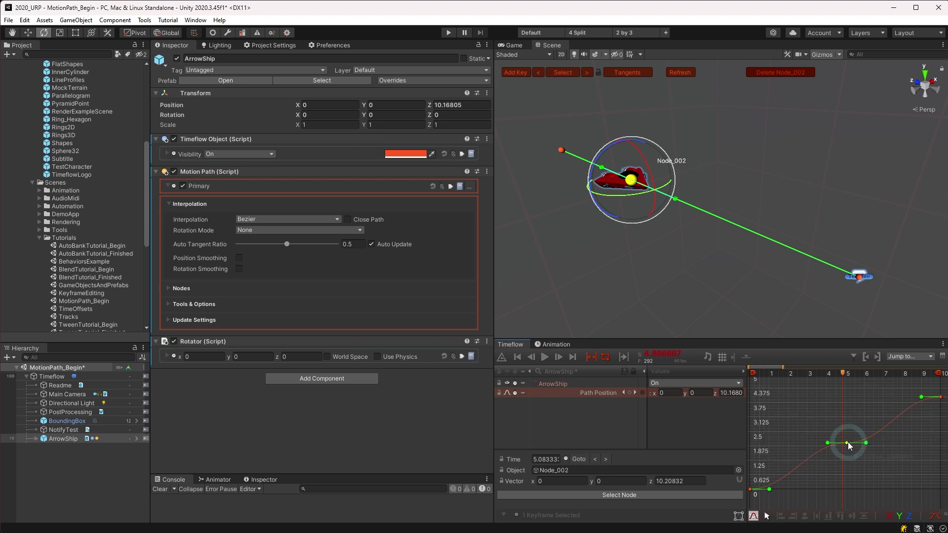
mouse_move(849, 442)
mouse_down()
mouse_move(885, 442)
mouse_move(825, 441)
mouse_move(778, 424)
mouse_move(802, 423)
mouse_move(792, 412)
mouse_move(912, 453)
mouse_move(783, 426)
mouse_move(858, 445)
mouse_up()
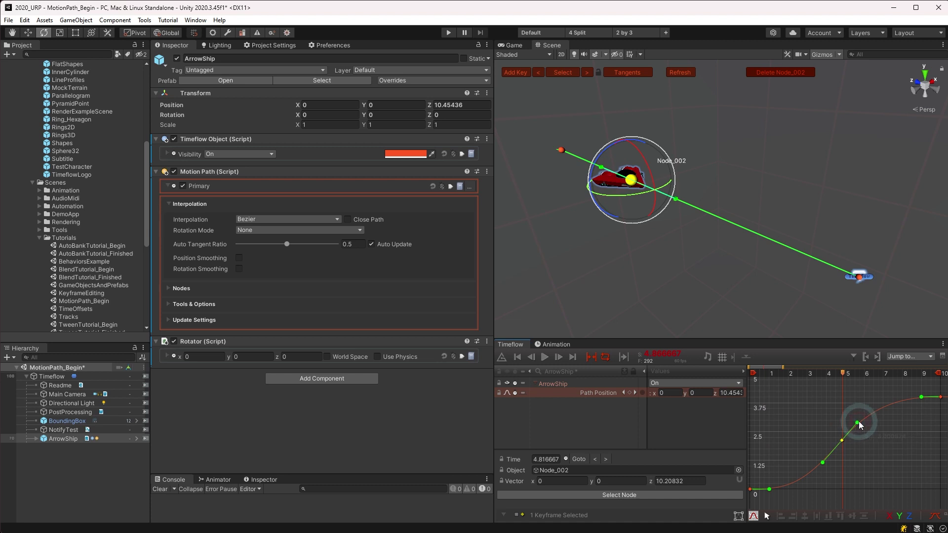
Reshape the new key's tangents into a smooth rising curve while previewing playback
drag(859, 421, 858, 422)
key(space)
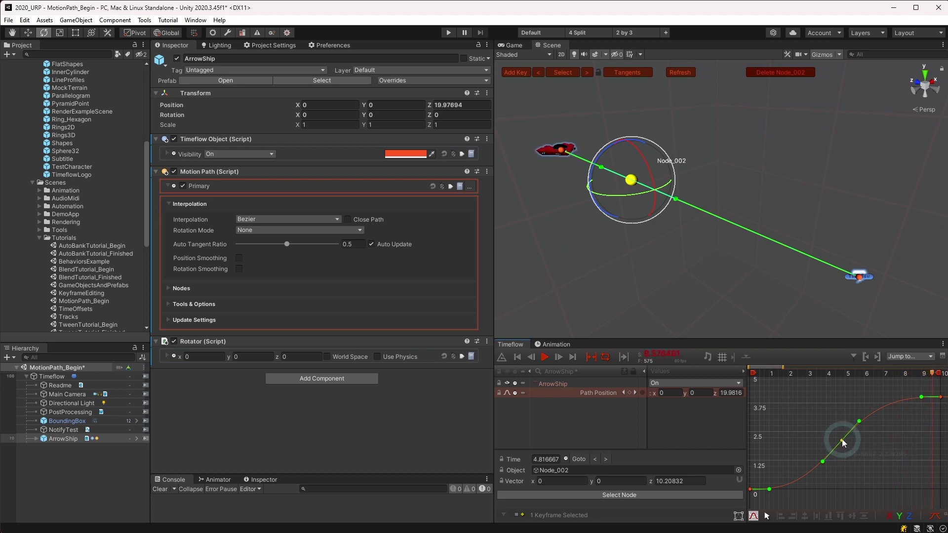
drag(823, 461, 818, 420)
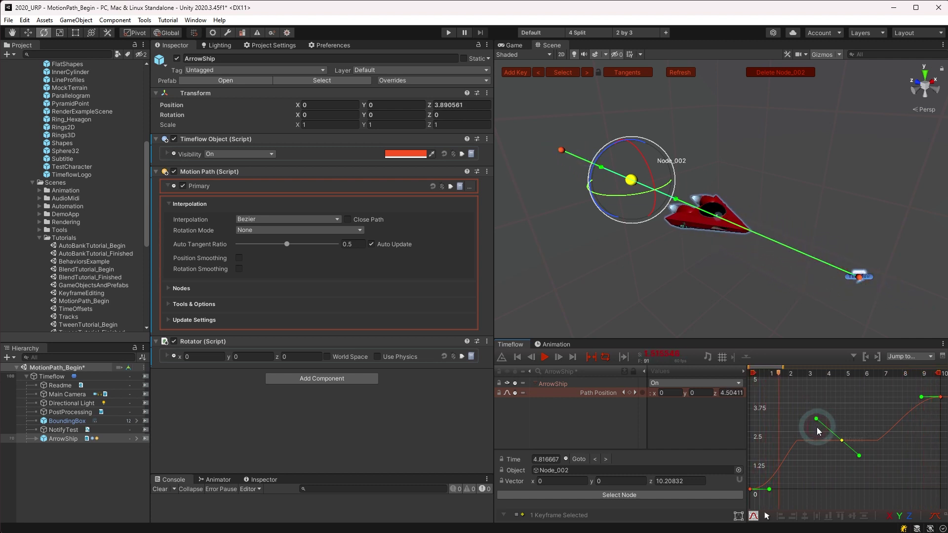
drag(818, 431, 822, 455)
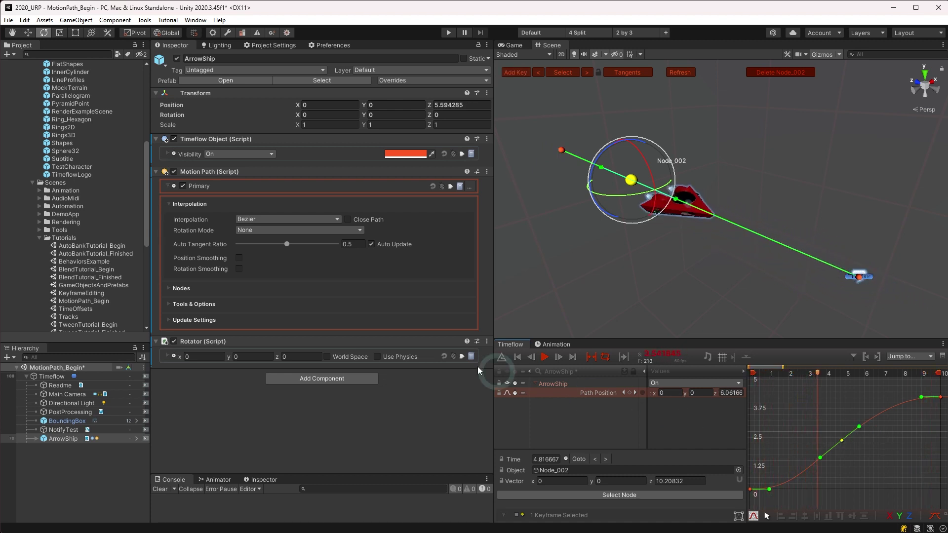
Enable Velocity Channel in Tools & Options, set it to Interpolation, and adjust Node_002's handle
click(169, 304)
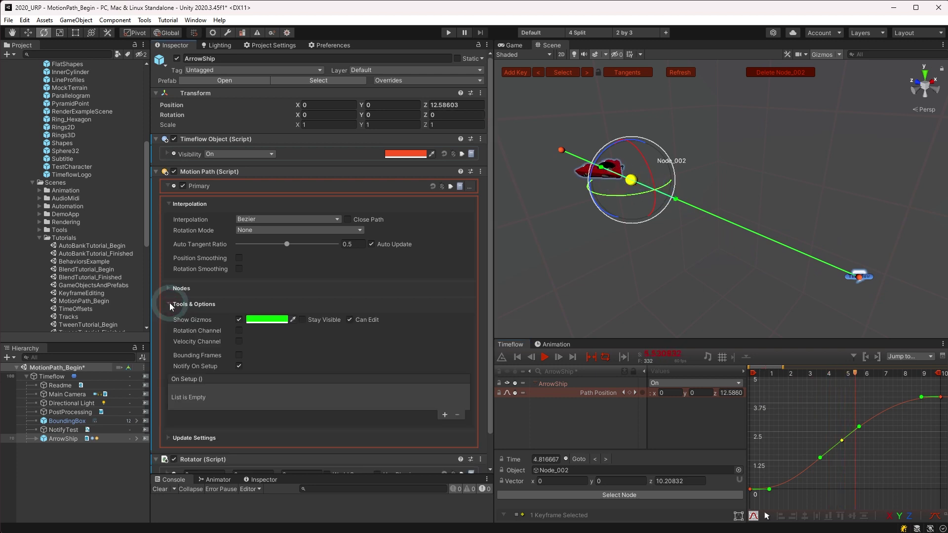
click(239, 342)
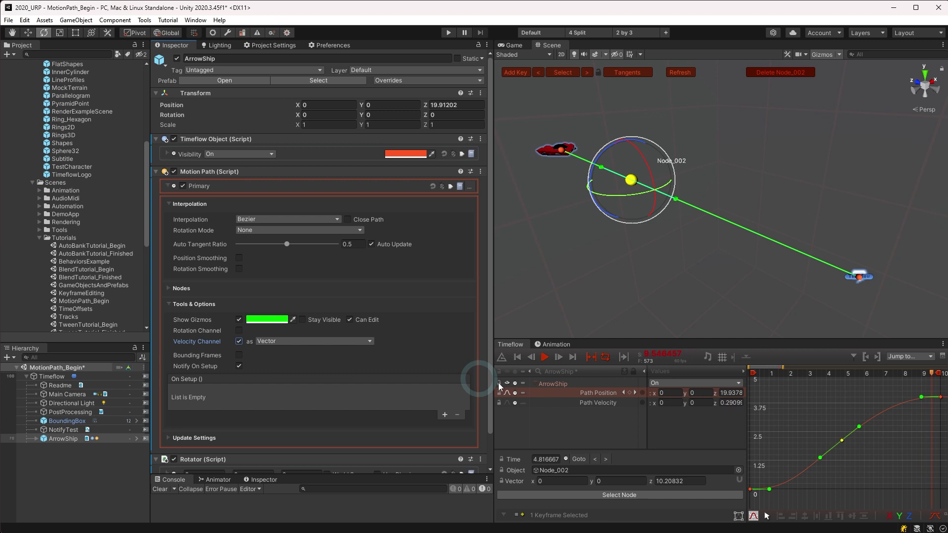
click(748, 403)
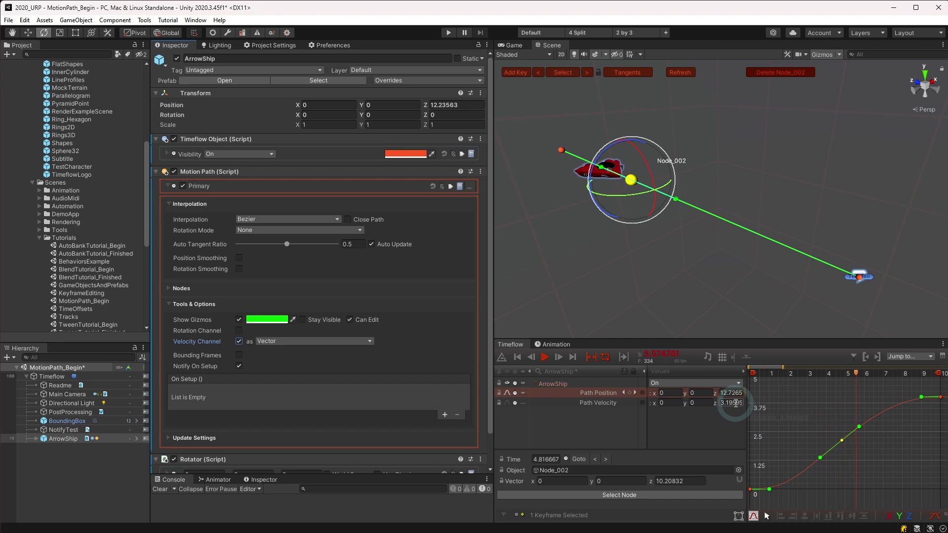
click(662, 246)
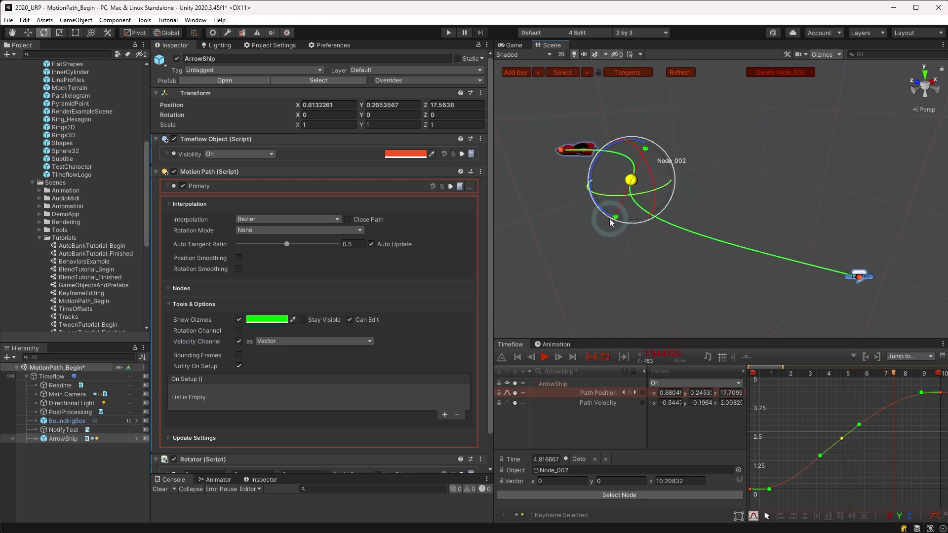
click(279, 341)
click(281, 363)
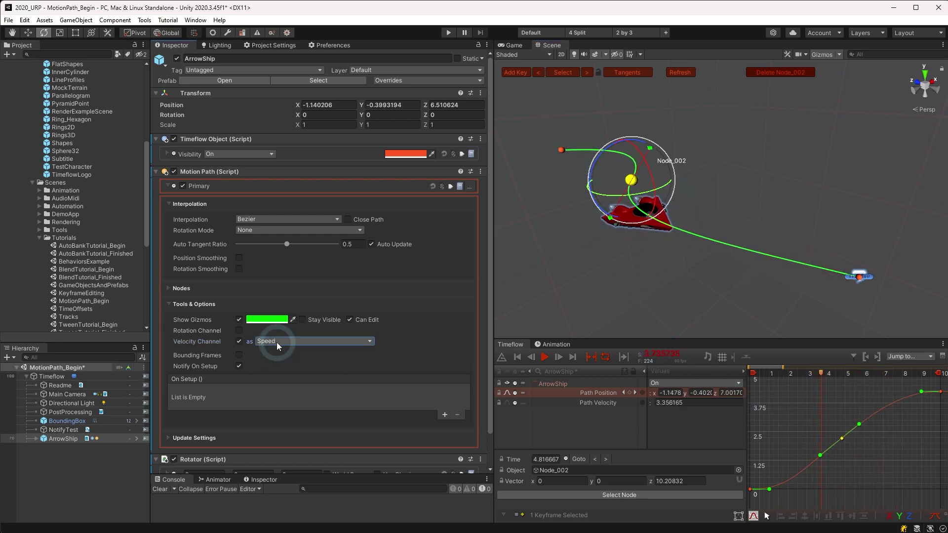
click(277, 342)
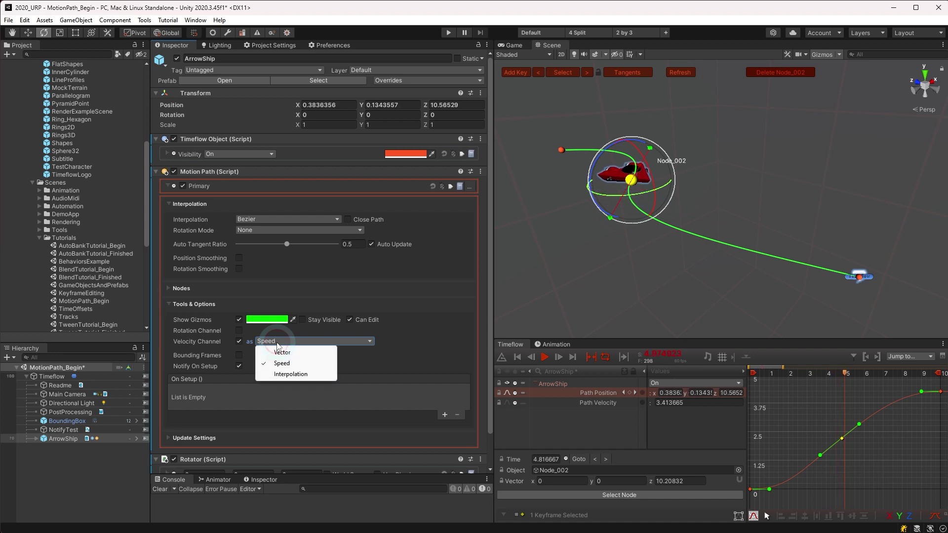
click(287, 374)
Stop playback, rewind the playhead to zero, and replay from the start
click(814, 395)
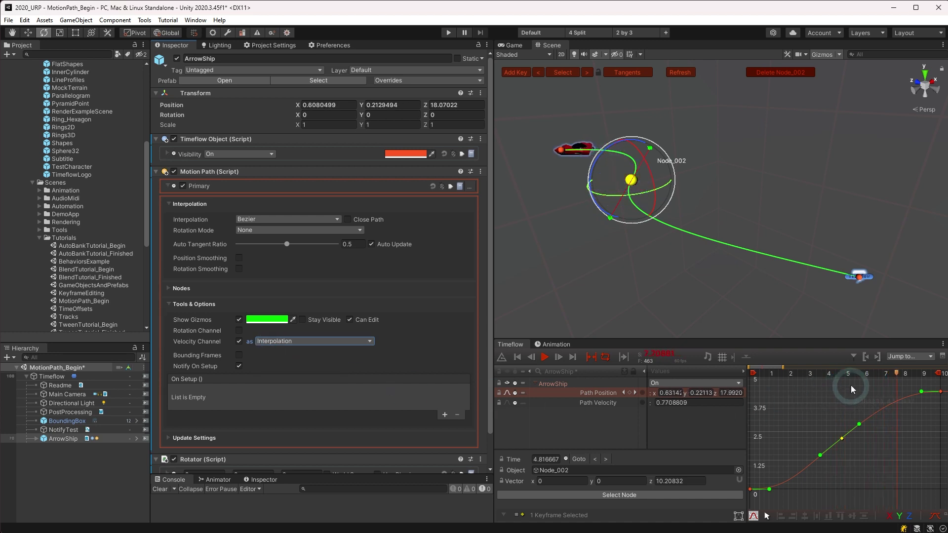
click(887, 374)
click(750, 375)
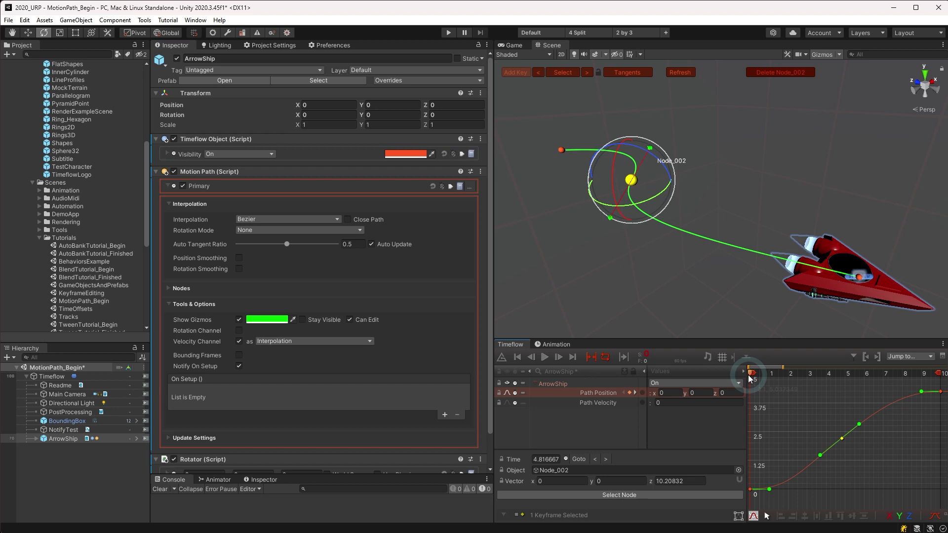
key(space)
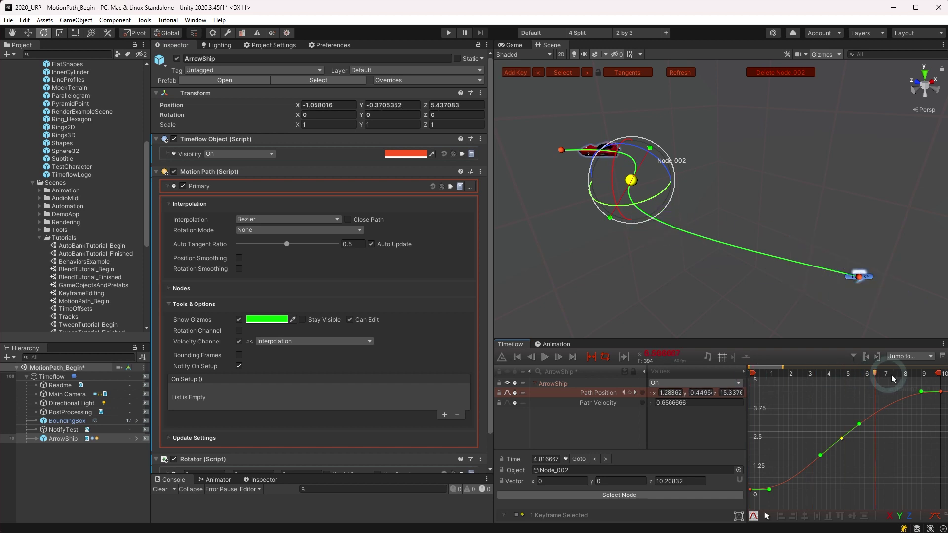
click(756, 383)
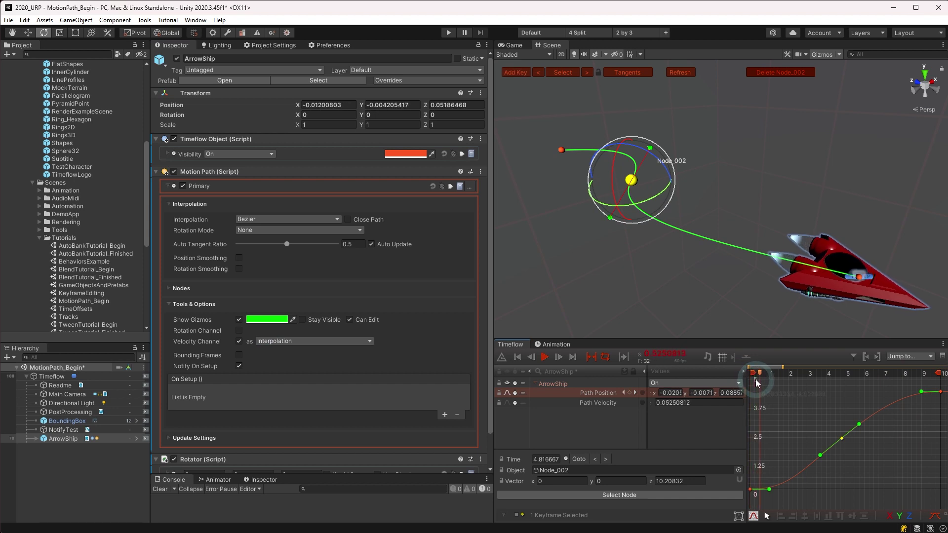
Nudge Node_002 down with the Move tool, then add the start node to the selection
click(646, 324)
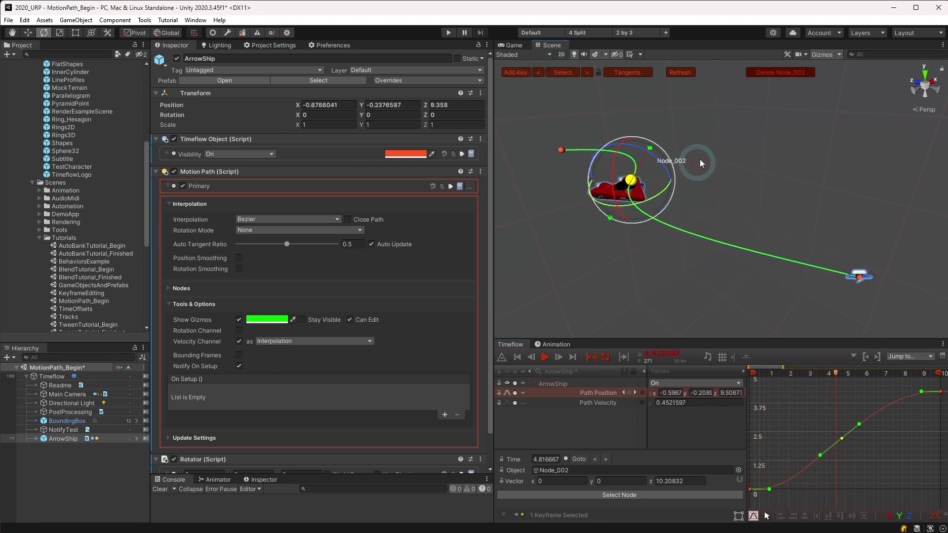
middle_drag(697, 156, 701, 227)
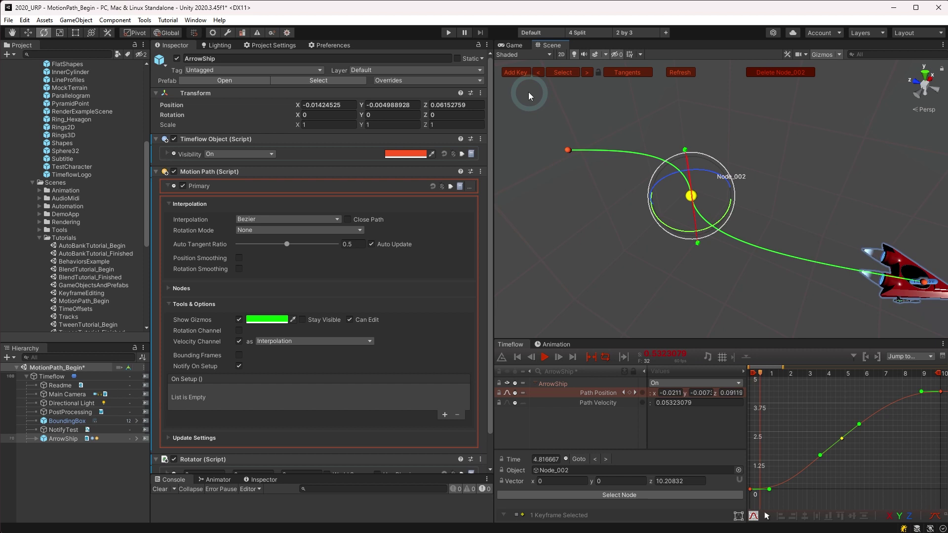
click(569, 150)
key(w)
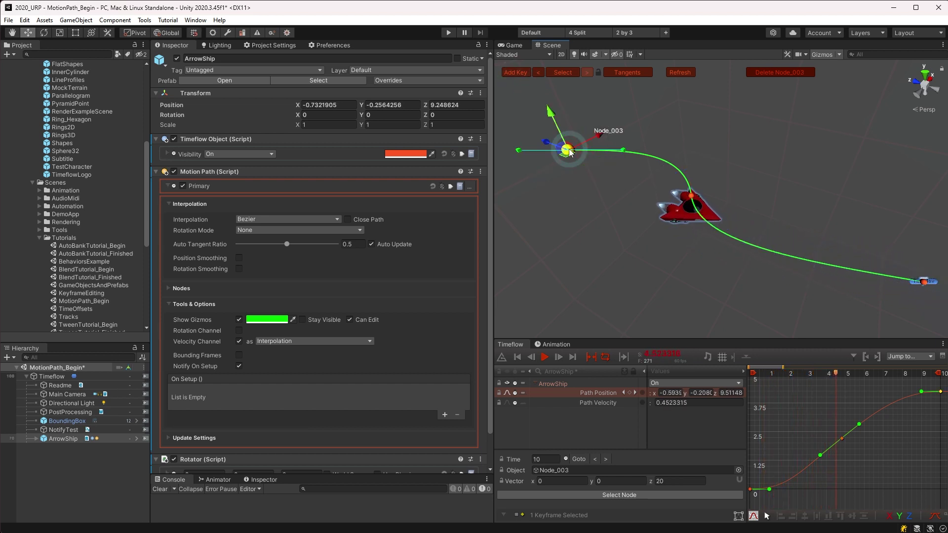
click(692, 197)
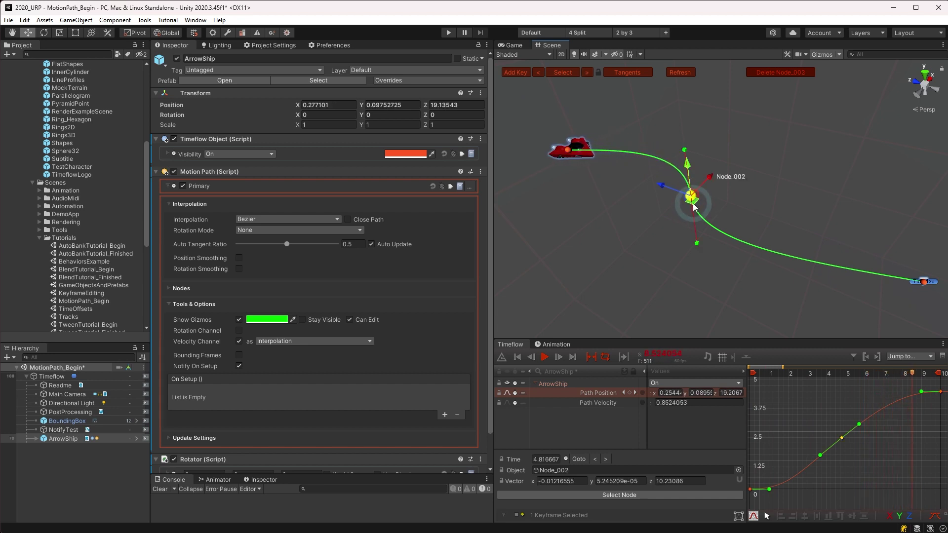
drag(693, 206, 690, 219)
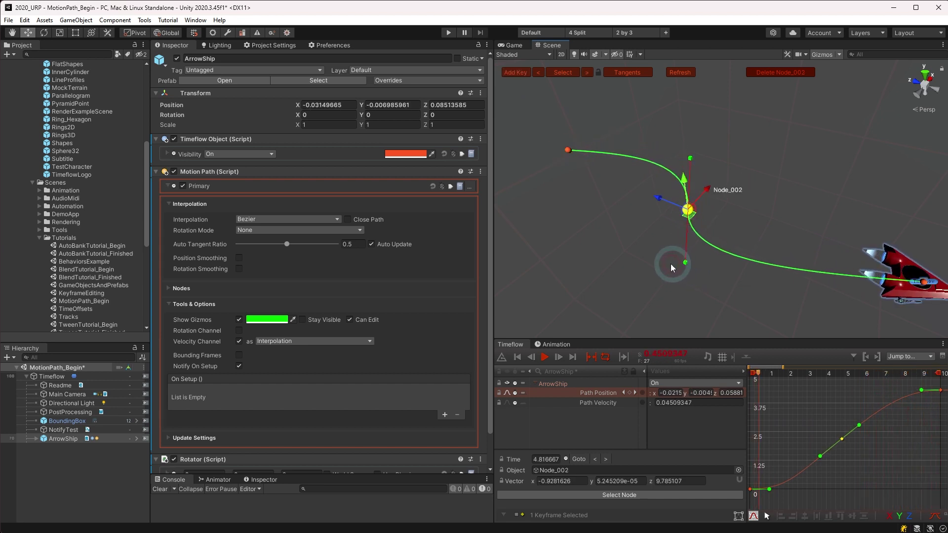
shift+click(568, 150)
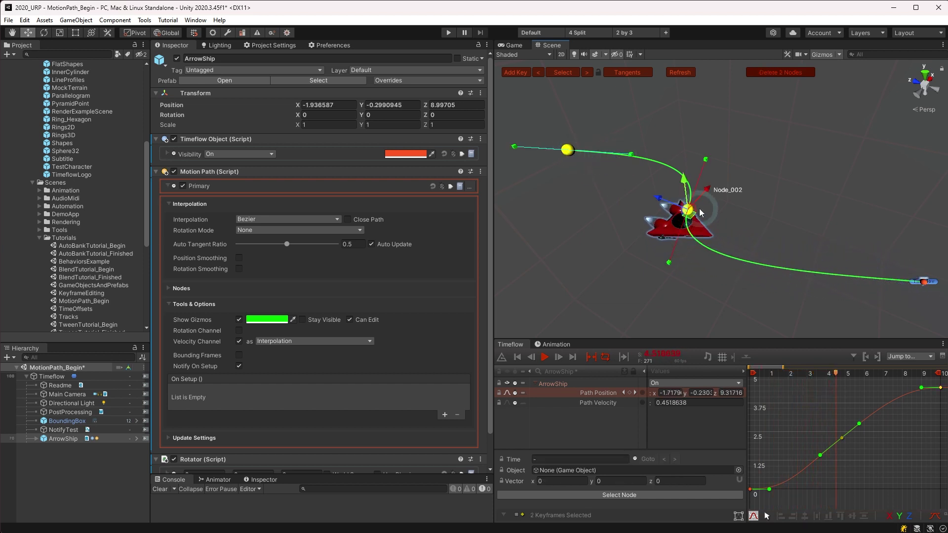
click(788, 233)
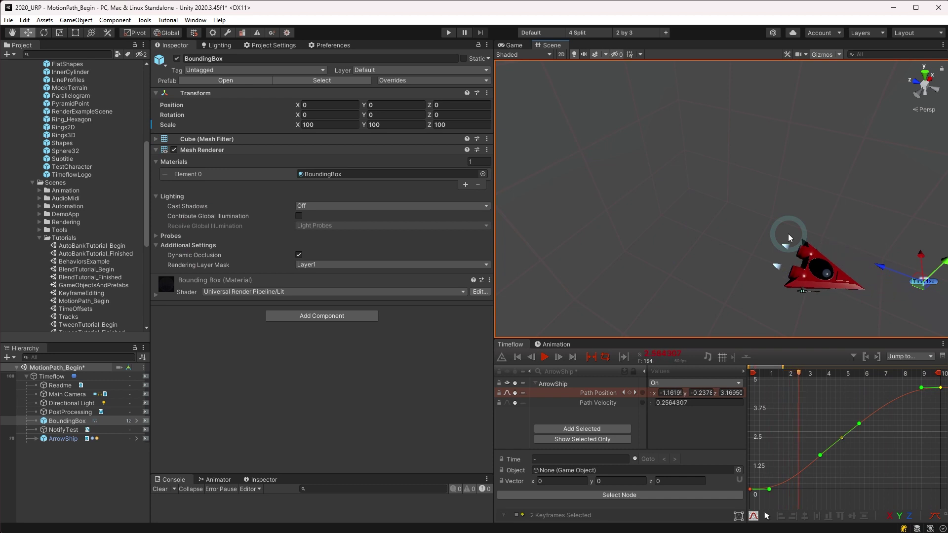
Tick Stay Visible on ArrowShip's Motion Path and confirm the path shows when deselected
click(606, 393)
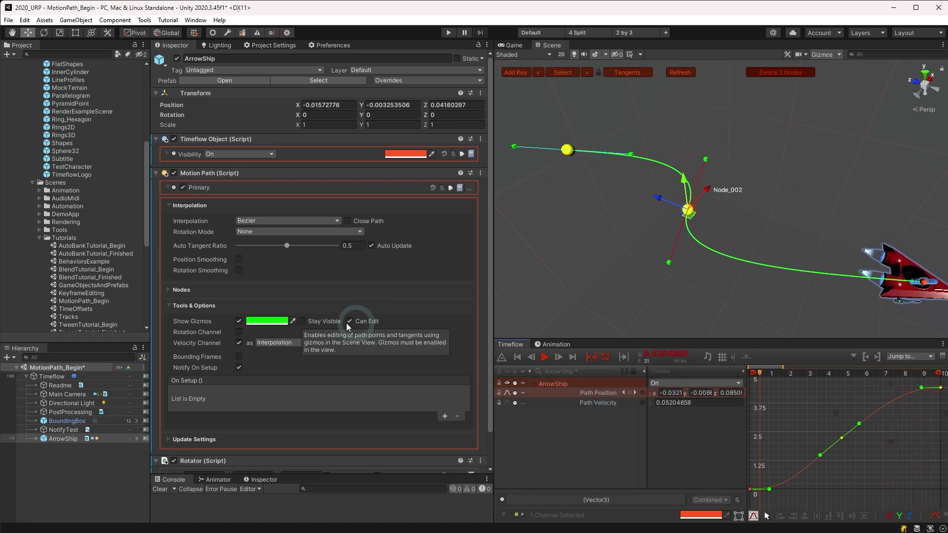
click(302, 322)
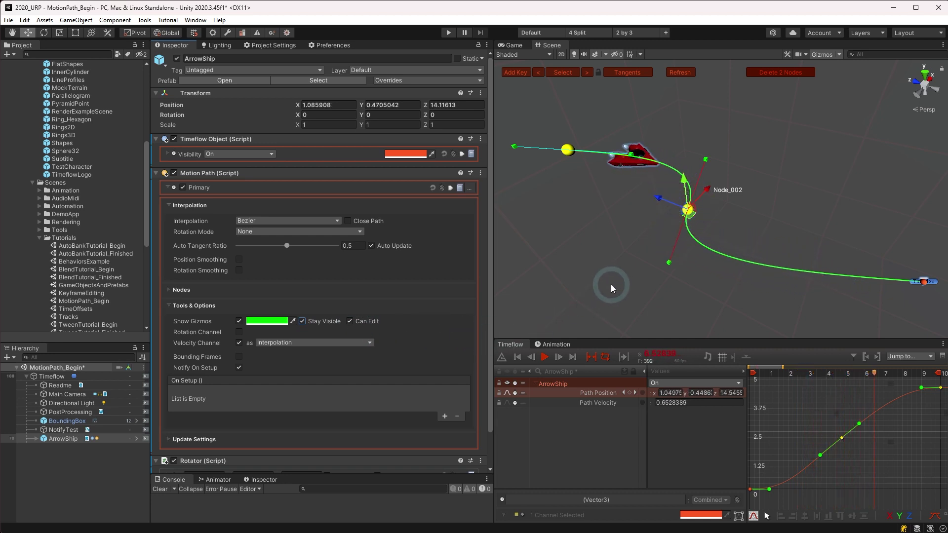
click(575, 424)
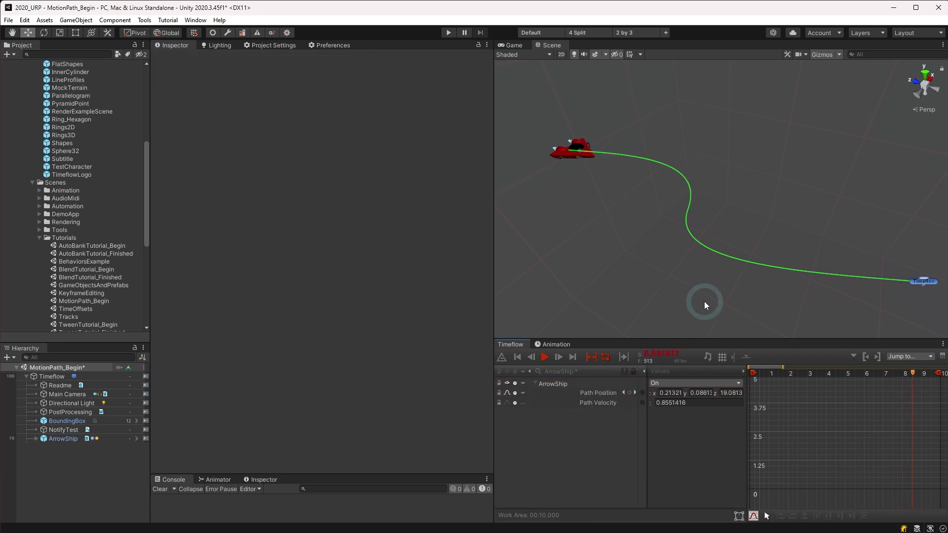
alt+drag(711, 303, 636, 271)
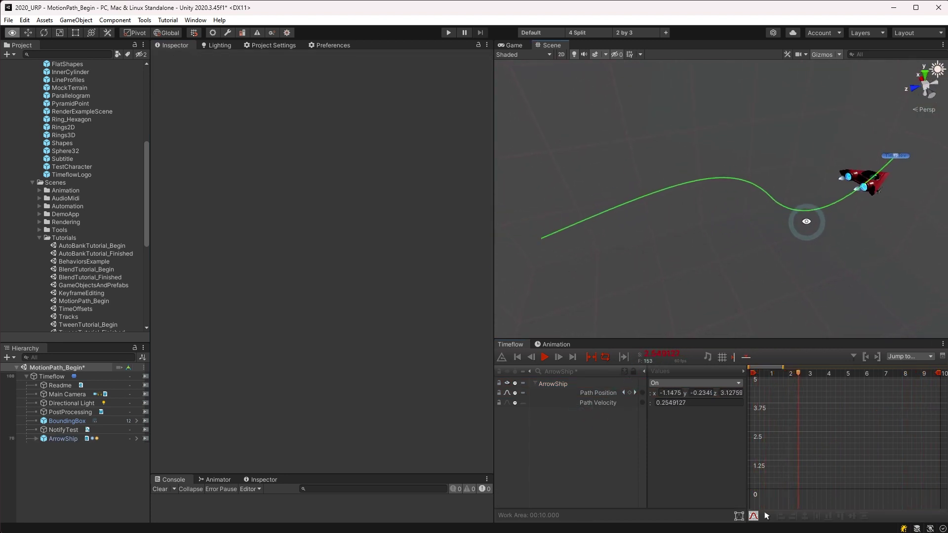
click(590, 392)
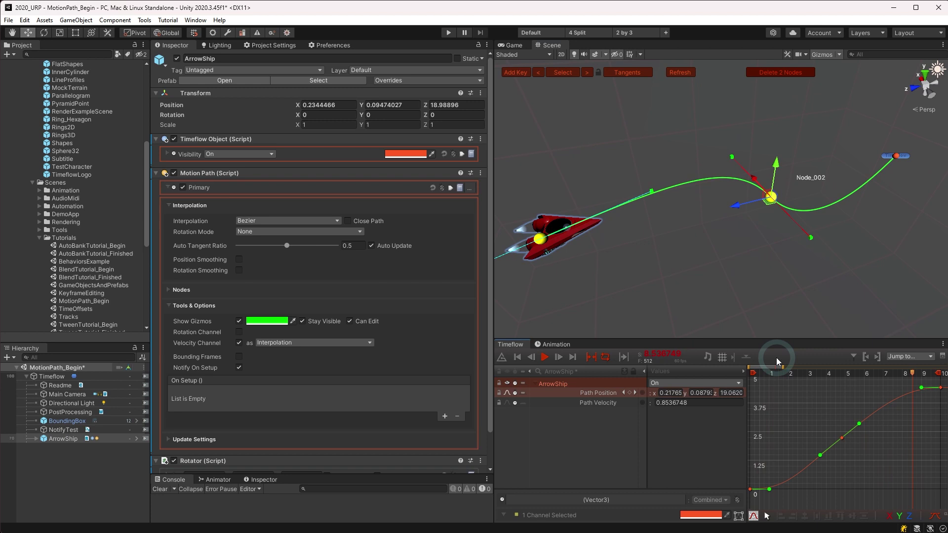
Add Node_003 at 6.40 s, drag it up and right, and smooth its tangent
click(883, 368)
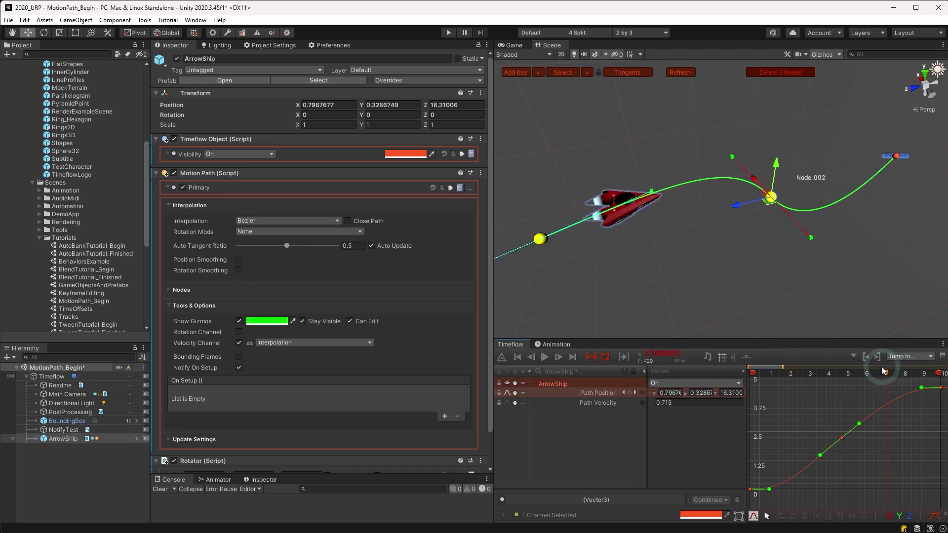
drag(881, 368, 872, 368)
click(524, 76)
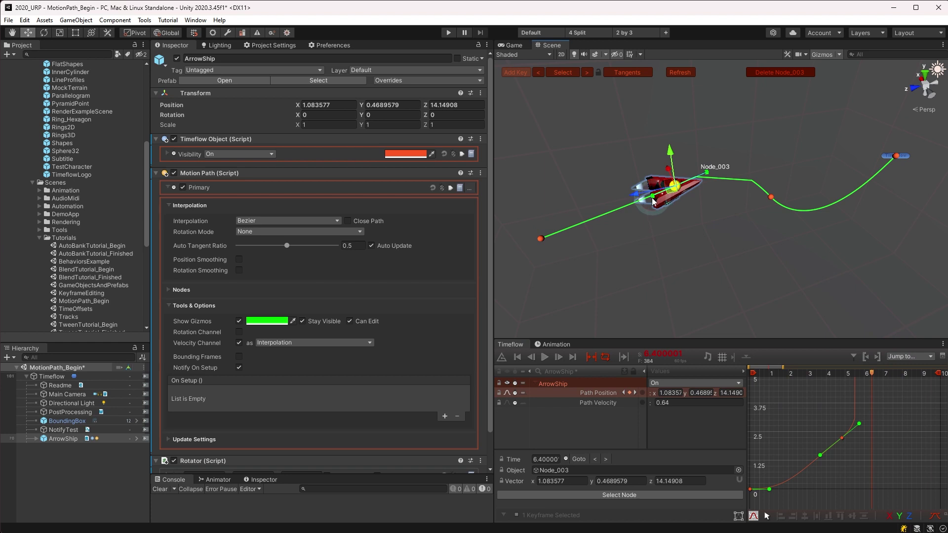
drag(652, 202, 655, 148)
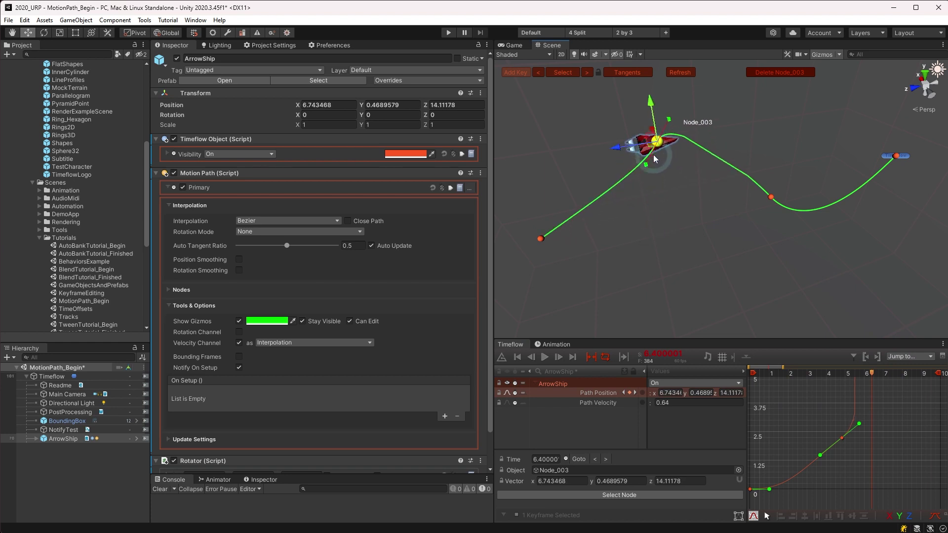
mouse_move(644, 161)
mouse_down()
mouse_move(620, 174)
mouse_move(640, 174)
mouse_up()
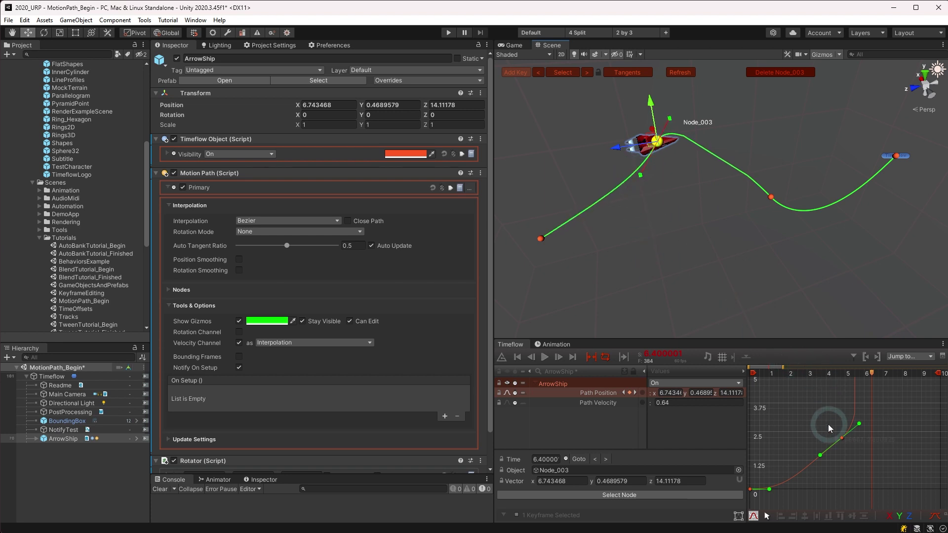
Tilt Node_003's key tangent, move Node_002's key to 3.383 s, and preview playback
click(818, 417)
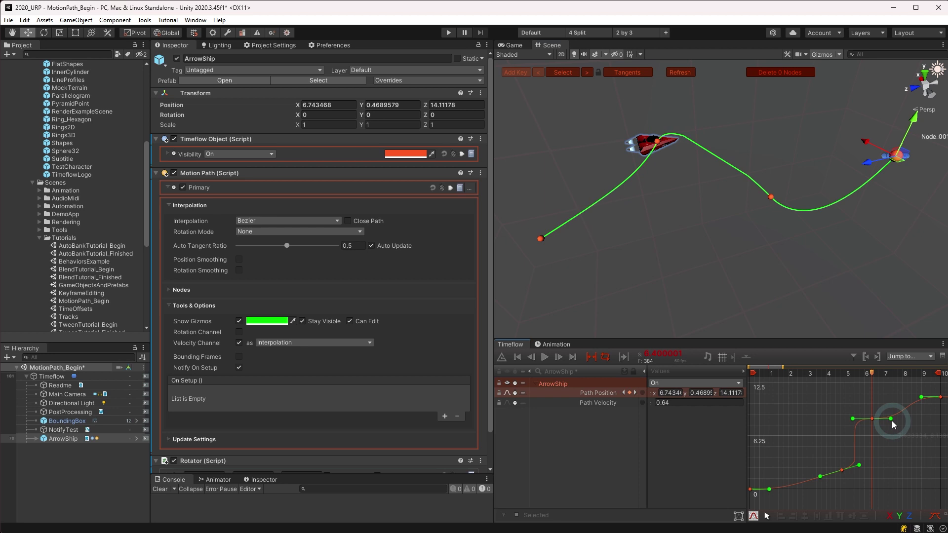
drag(892, 420, 893, 410)
drag(844, 471, 859, 441)
click(860, 443)
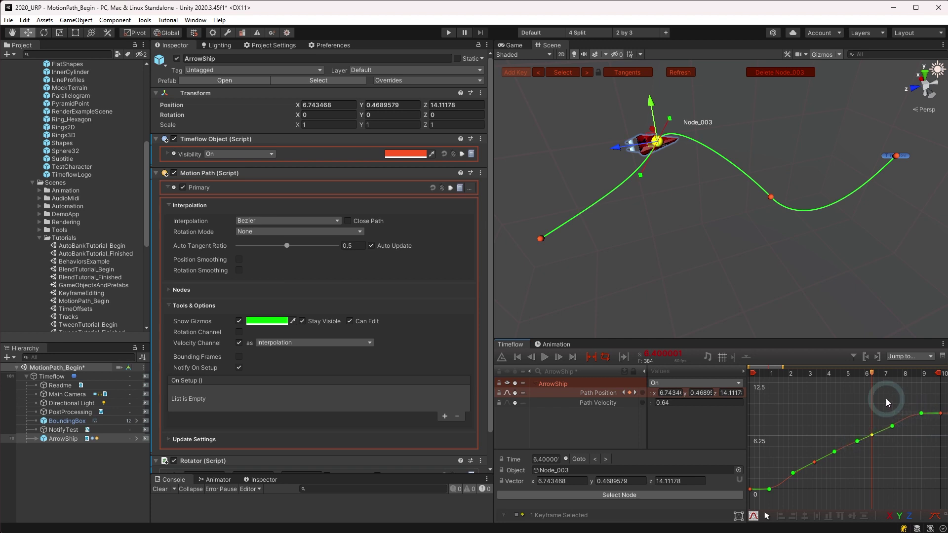
key(space)
alt+drag(766, 187, 731, 212)
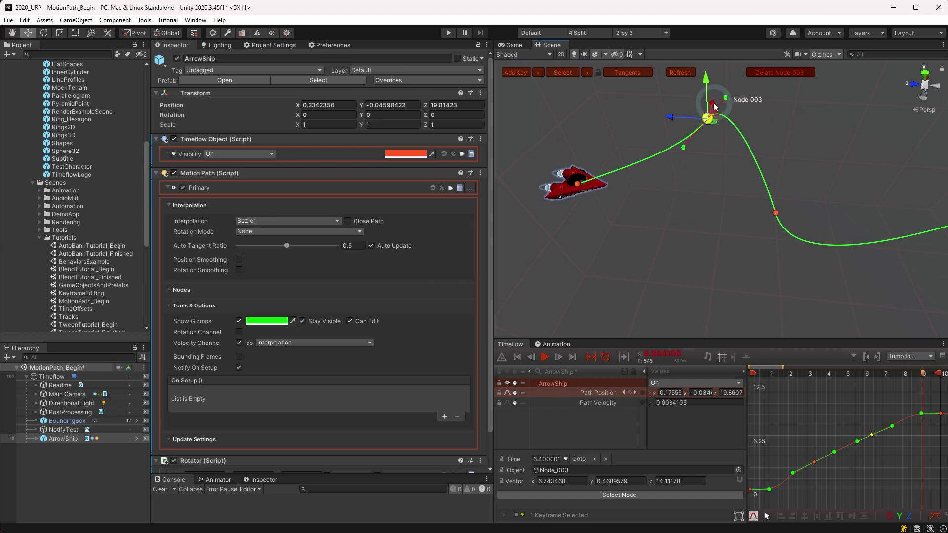
click(777, 215)
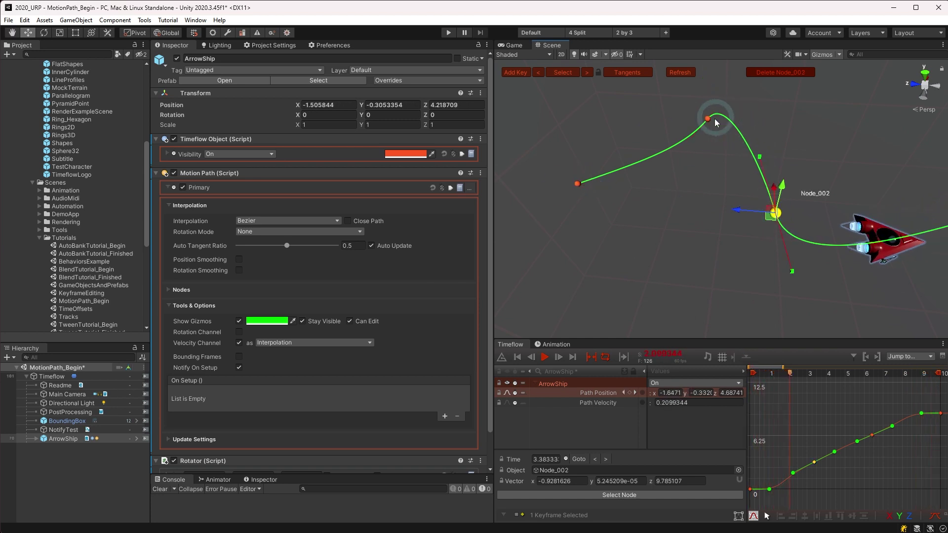
click(707, 119)
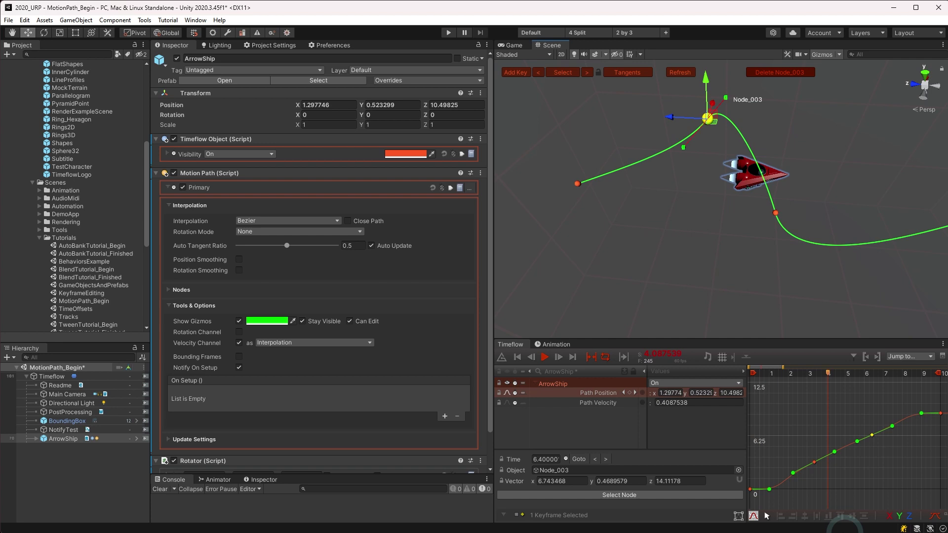
click(814, 463)
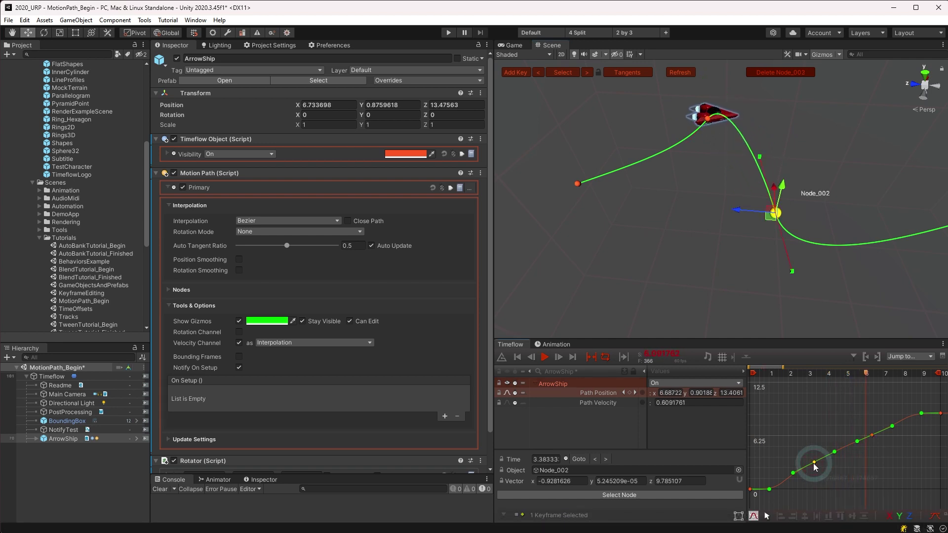
click(871, 436)
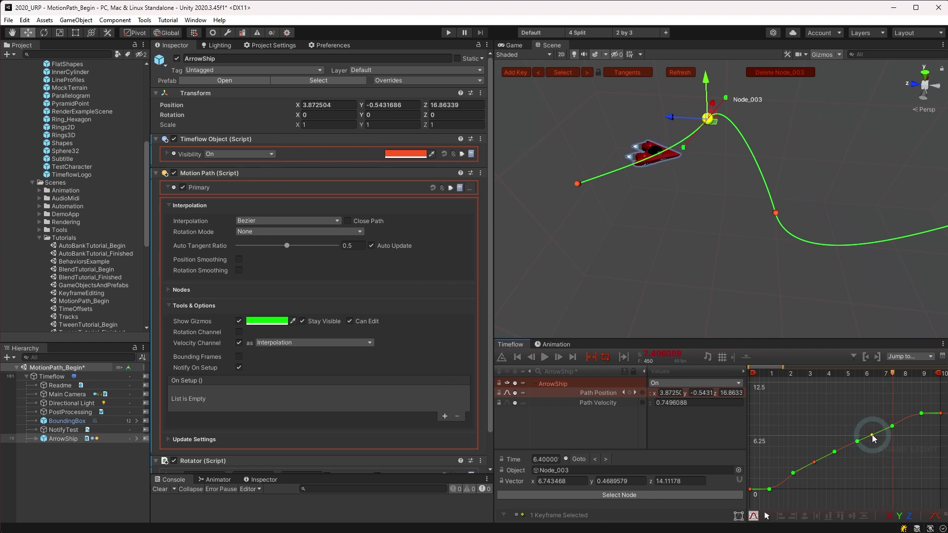
click(848, 453)
click(815, 462)
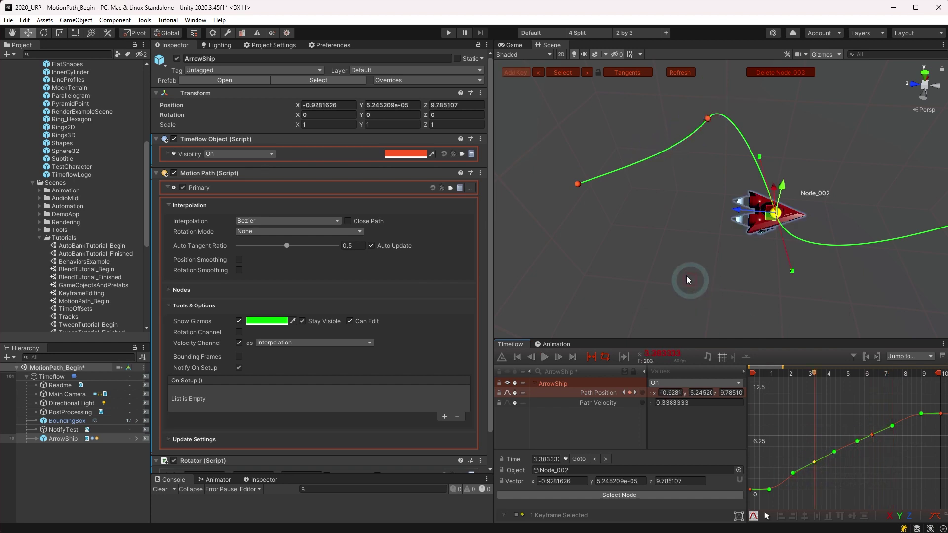
click(578, 184)
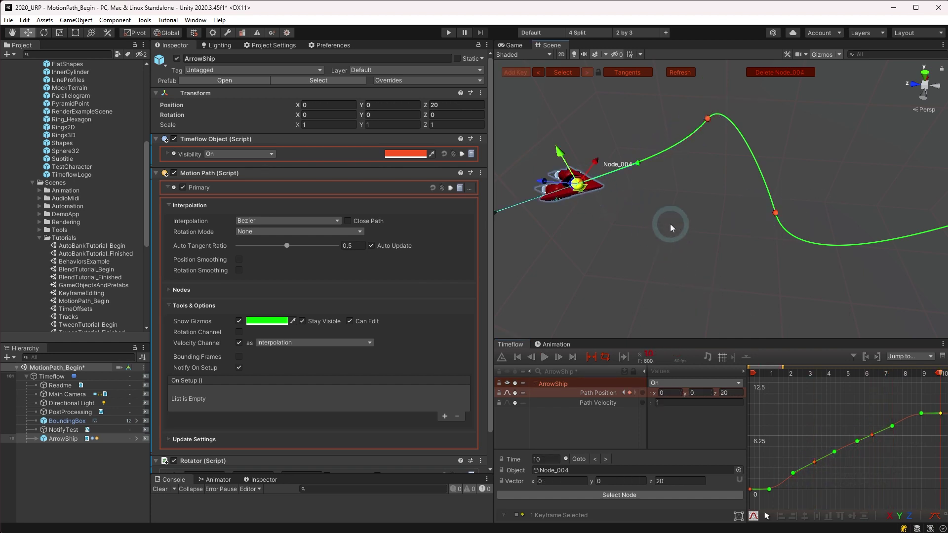
alt+drag(671, 223, 804, 222)
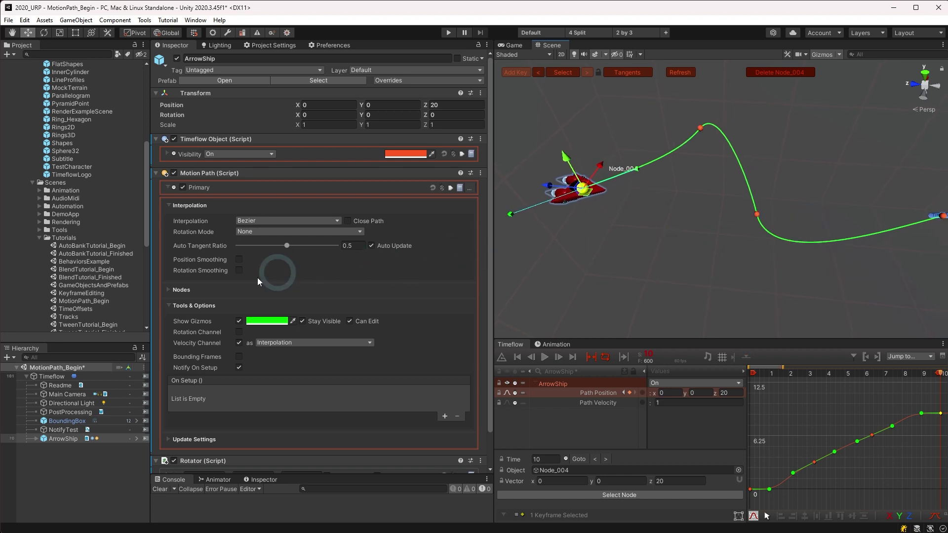
Expand the Nodes list, select each node, and swing Node_003's tangent to rotation 355.5, 174.5
click(170, 294)
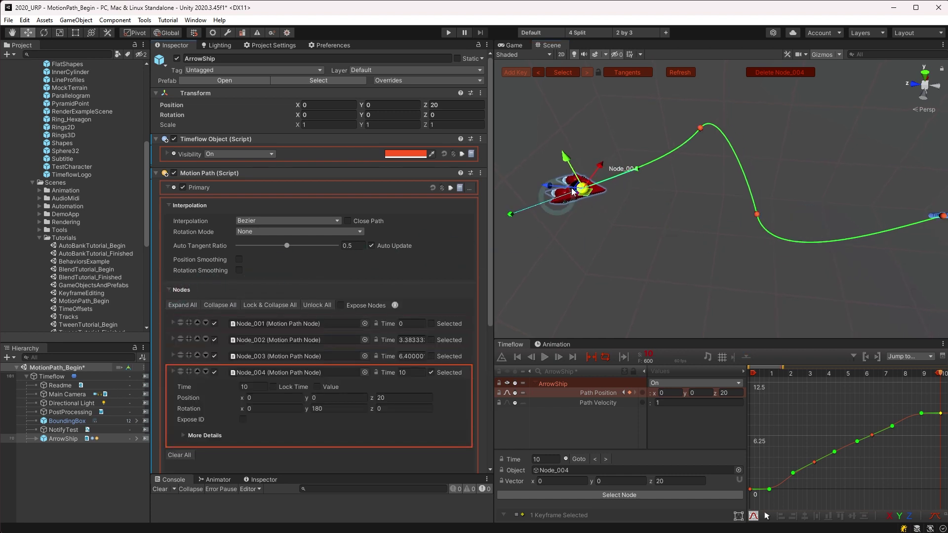
click(697, 130)
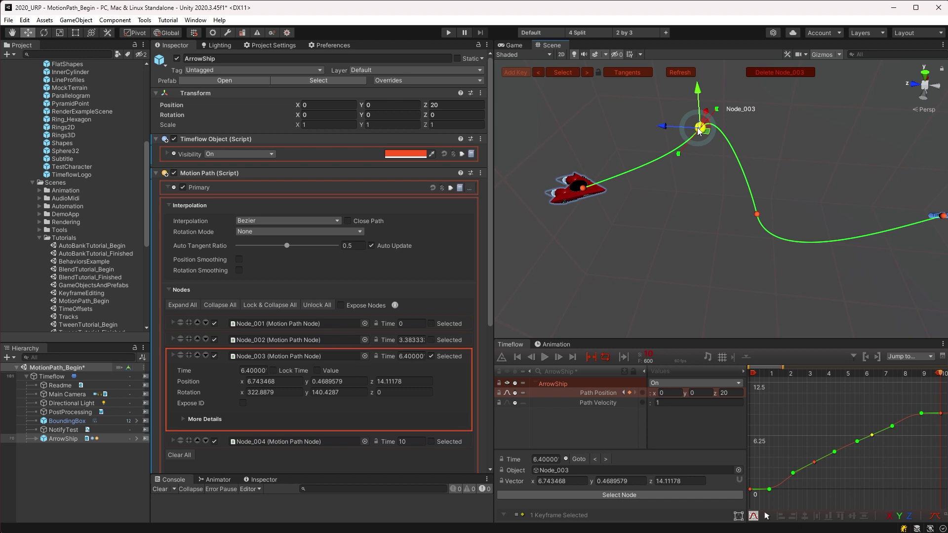
click(758, 216)
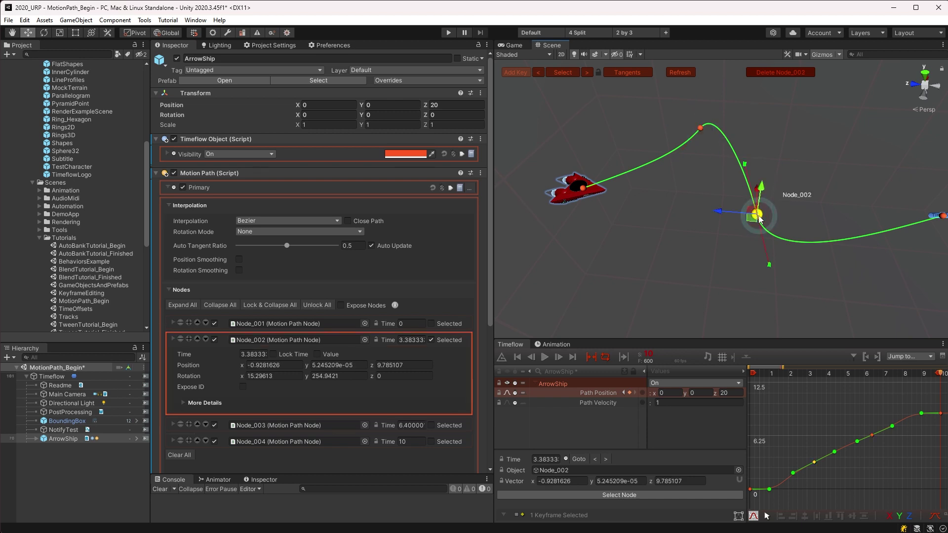
click(941, 216)
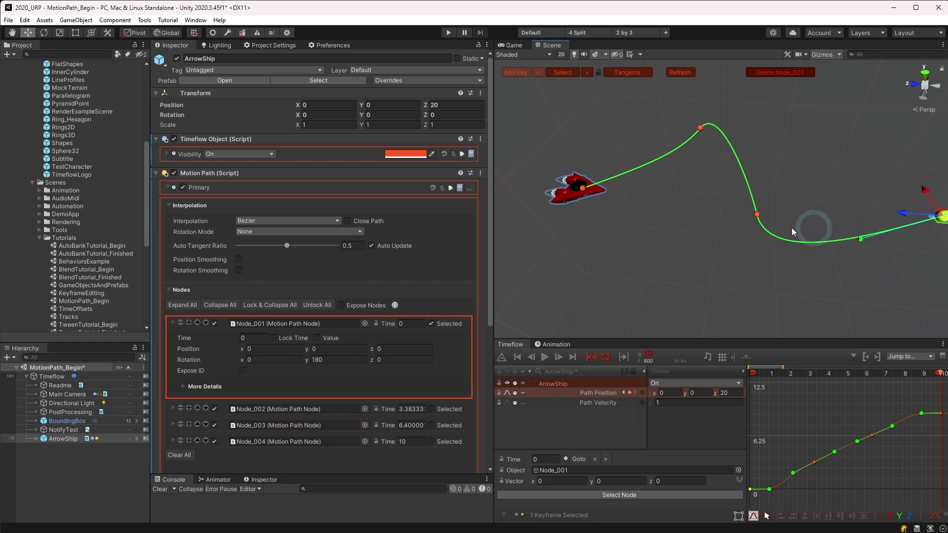
click(698, 130)
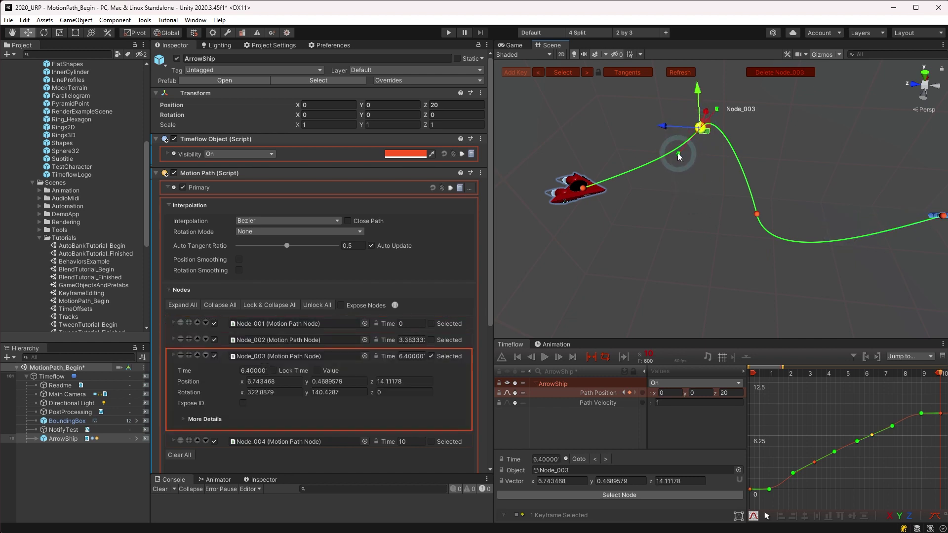
drag(678, 155, 634, 132)
Use the Select dropdown to pick all nodes, none, the first node, then the last node
click(561, 73)
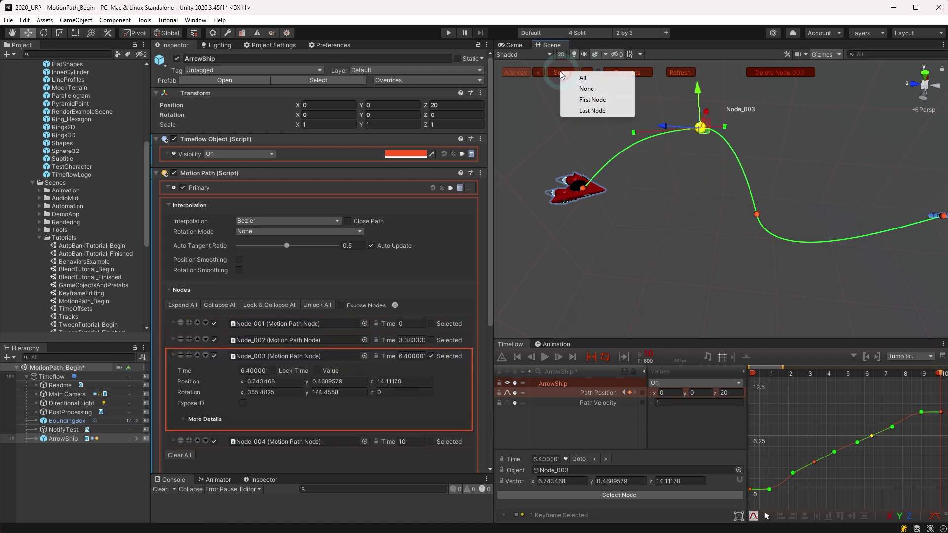
click(584, 79)
right_drag(768, 198, 705, 186)
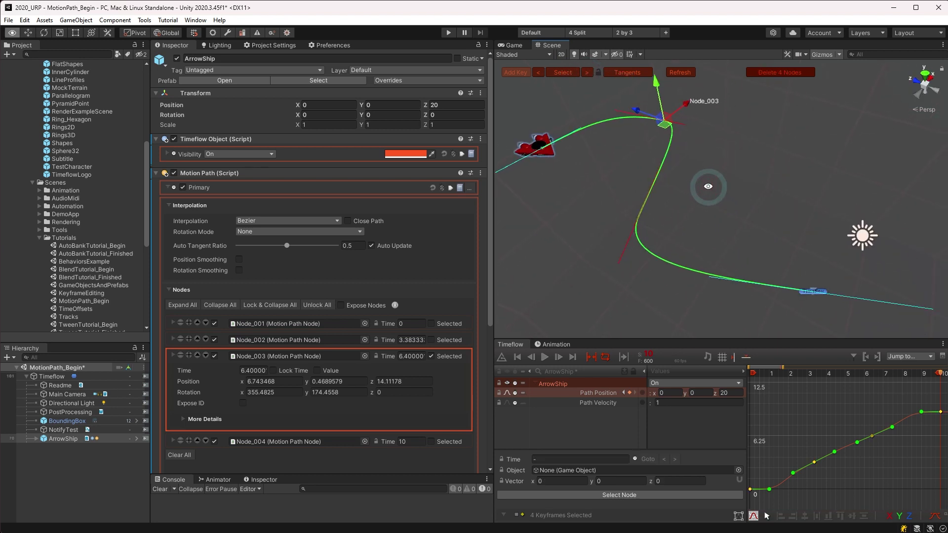
middle_drag(706, 187, 712, 214)
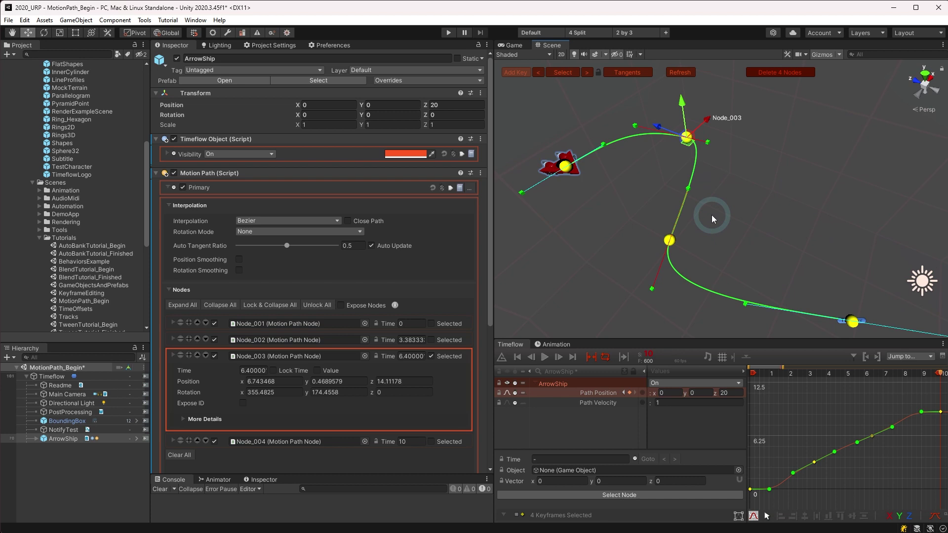
click(562, 75)
click(583, 93)
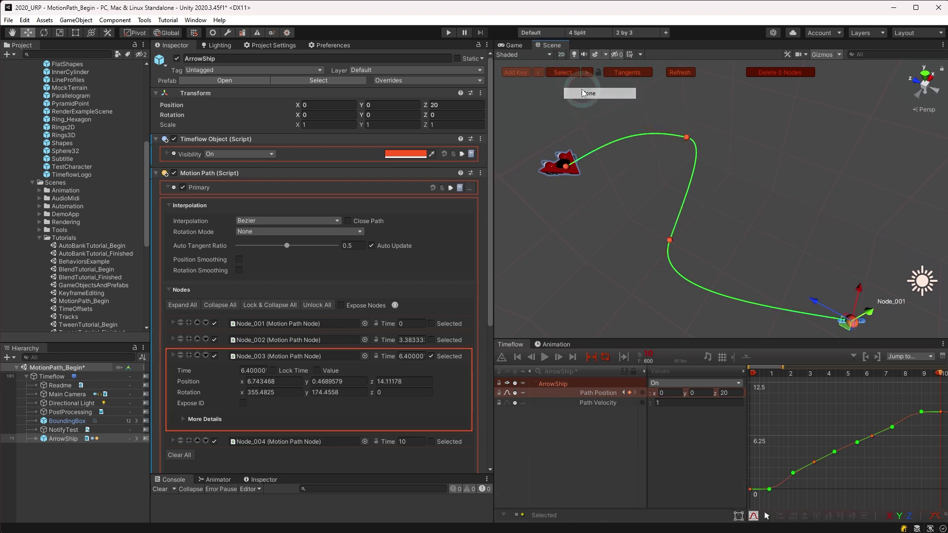
click(561, 72)
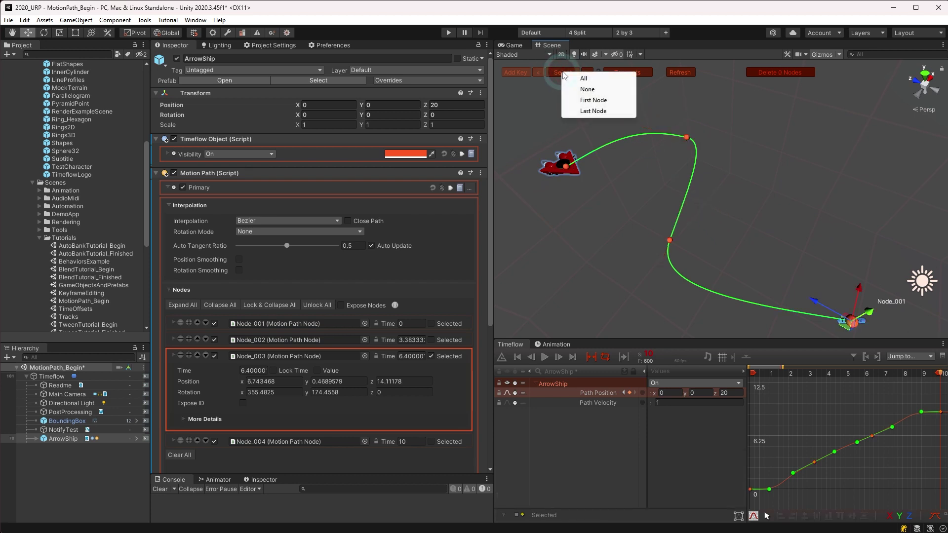
click(593, 100)
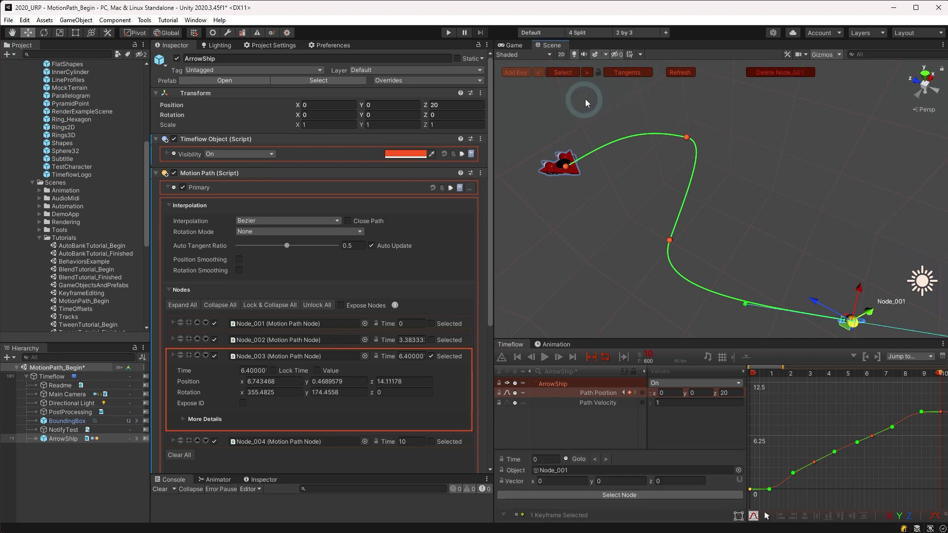
click(565, 72)
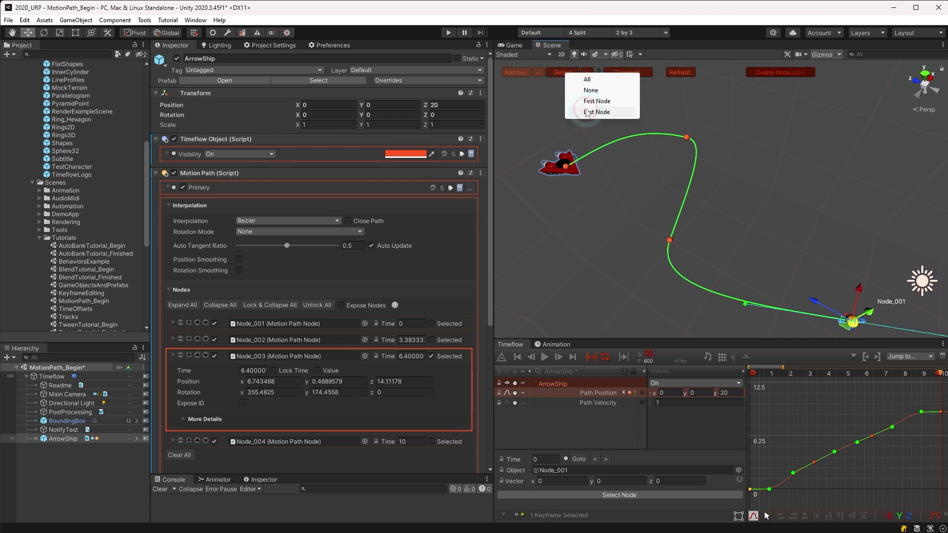
click(585, 109)
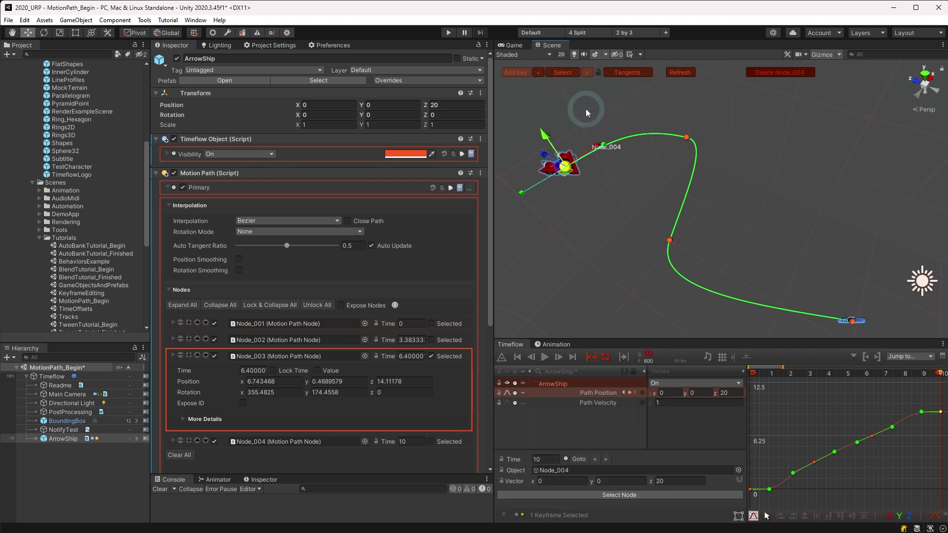
Step through nodes with the < and > buttons and keyframes with Shift+PageUp/PageDown
click(536, 72)
click(537, 72)
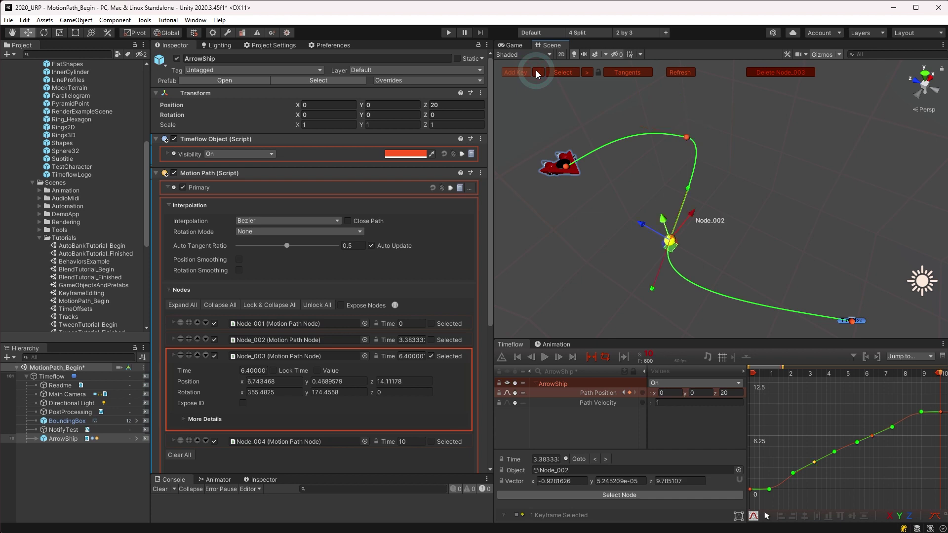
click(537, 72)
click(588, 72)
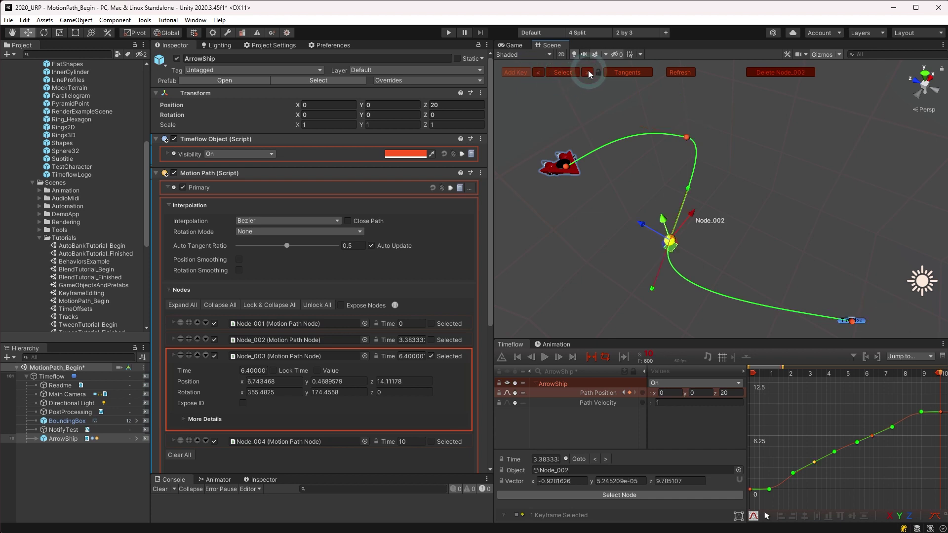
click(588, 72)
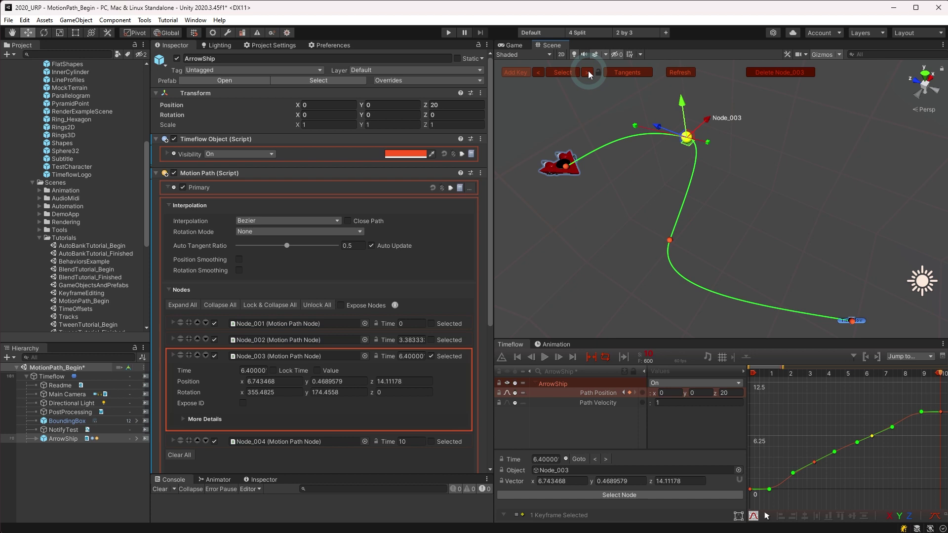
key(shift+Page_Up)
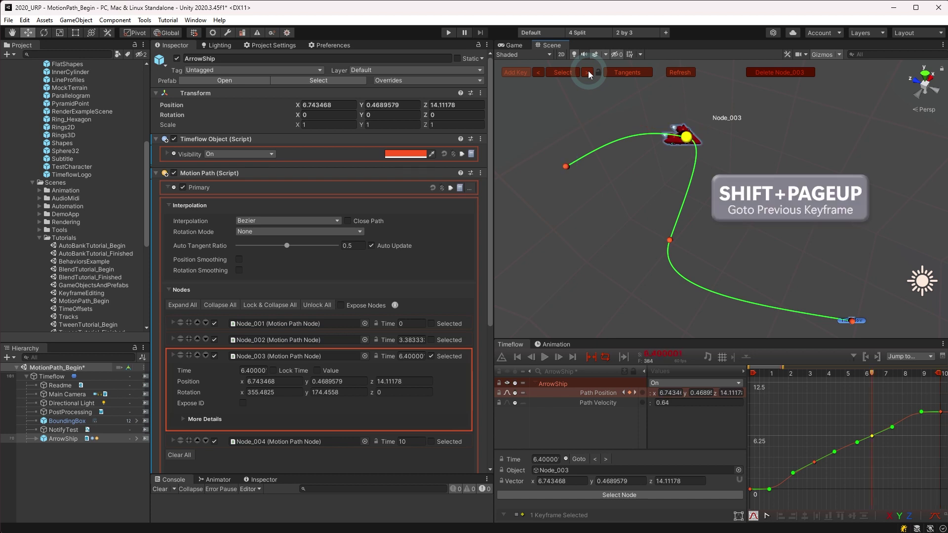
key(shift+Page_Up)
key(shift+Page_Down)
key(shift+Page_Down)
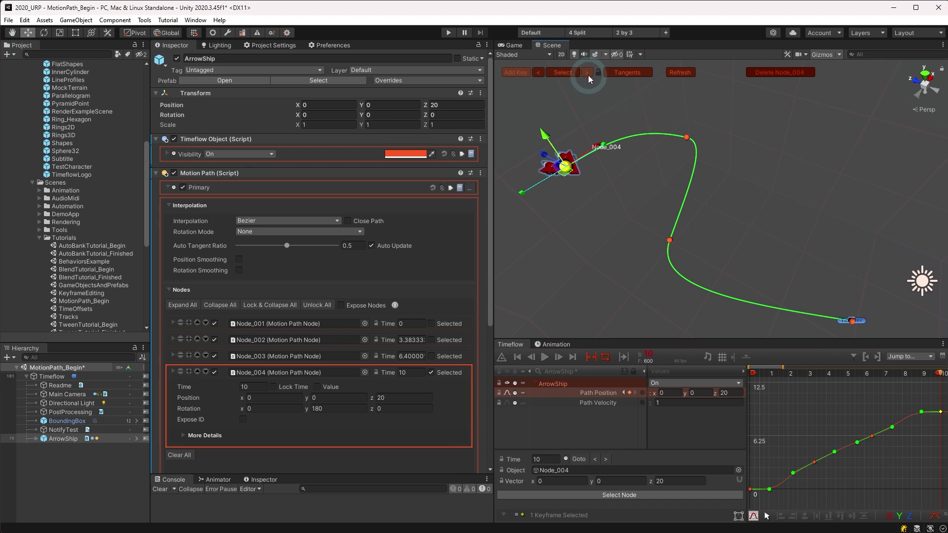
Auto-calculate the tangents of all four path nodes
click(627, 75)
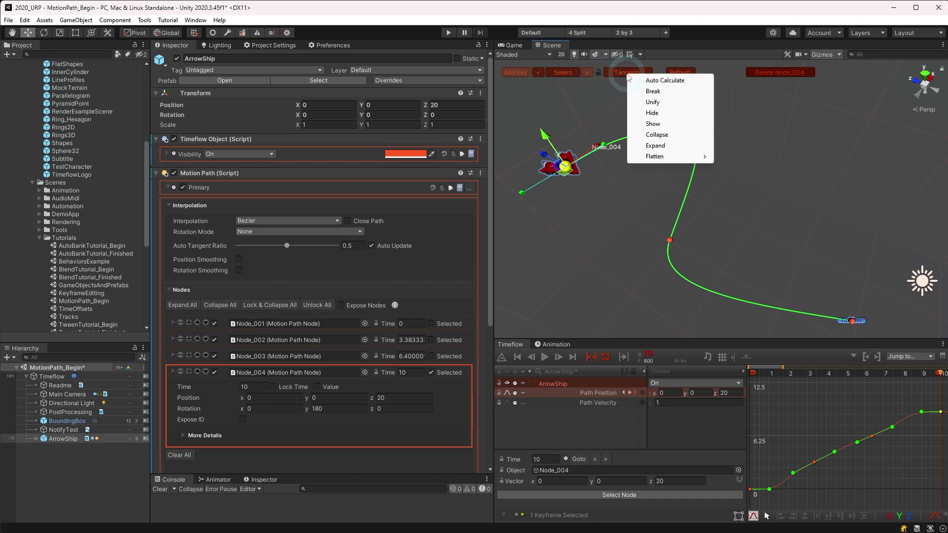
click(693, 82)
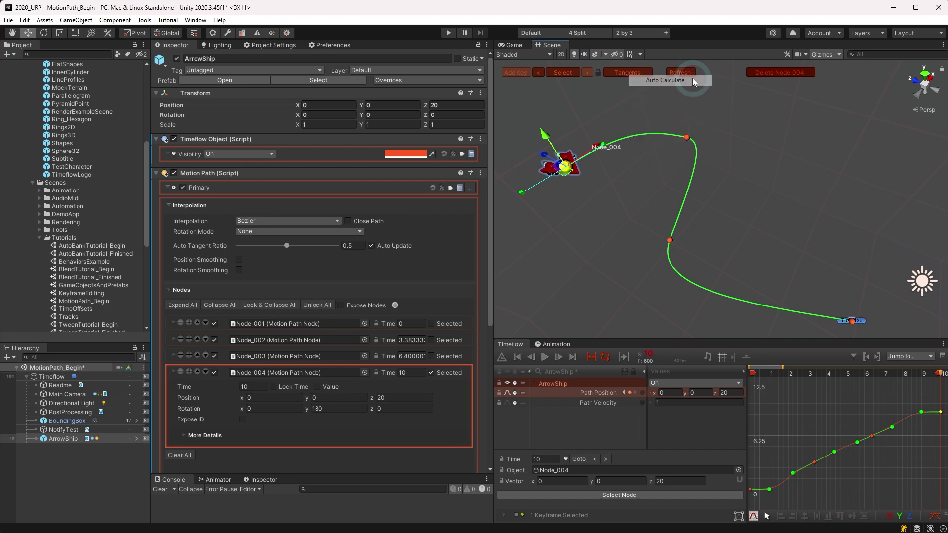
key(ctrl+a)
click(631, 74)
click(667, 82)
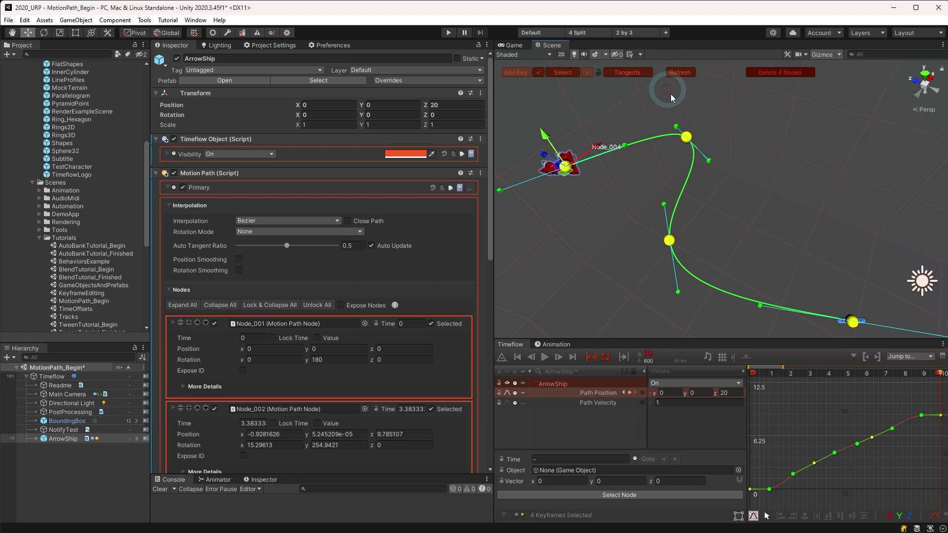
Apply a tangent option to Node_003, then select Node_002
click(687, 138)
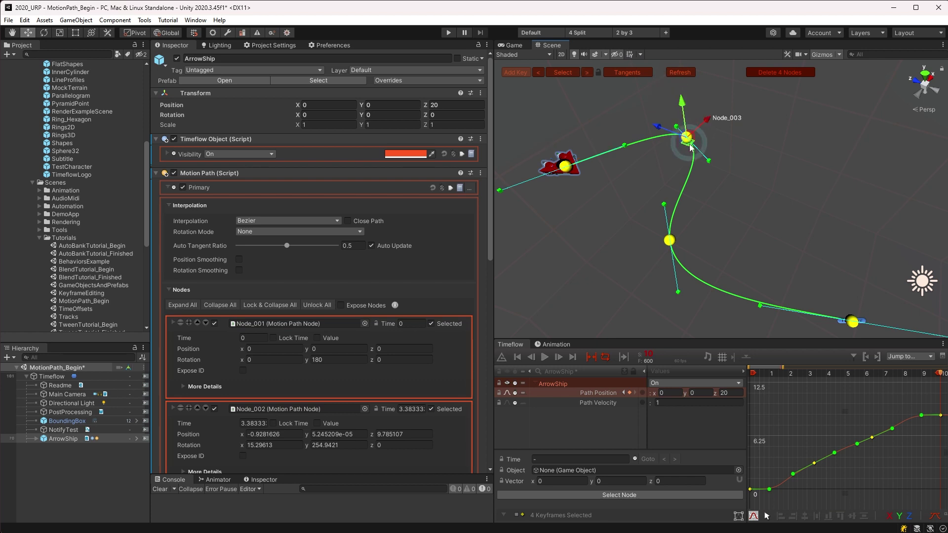
click(631, 74)
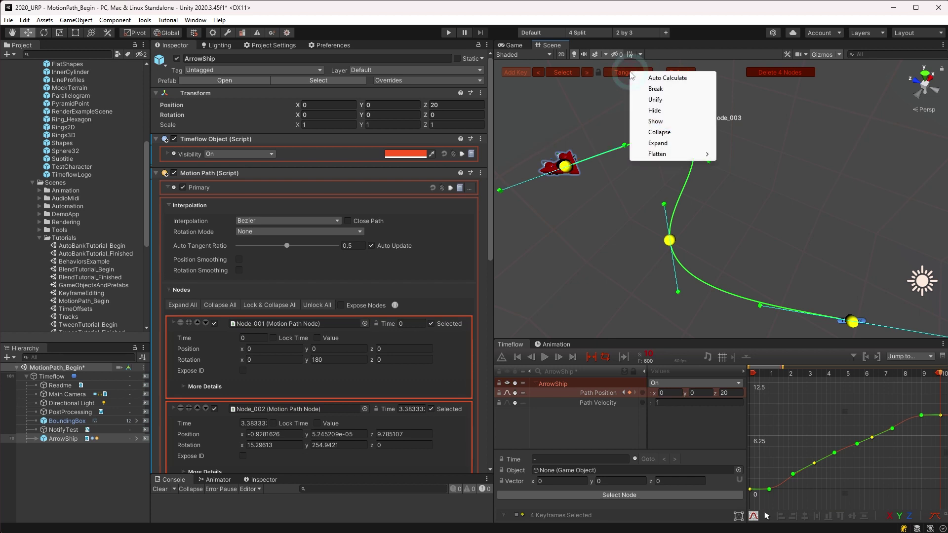
click(636, 83)
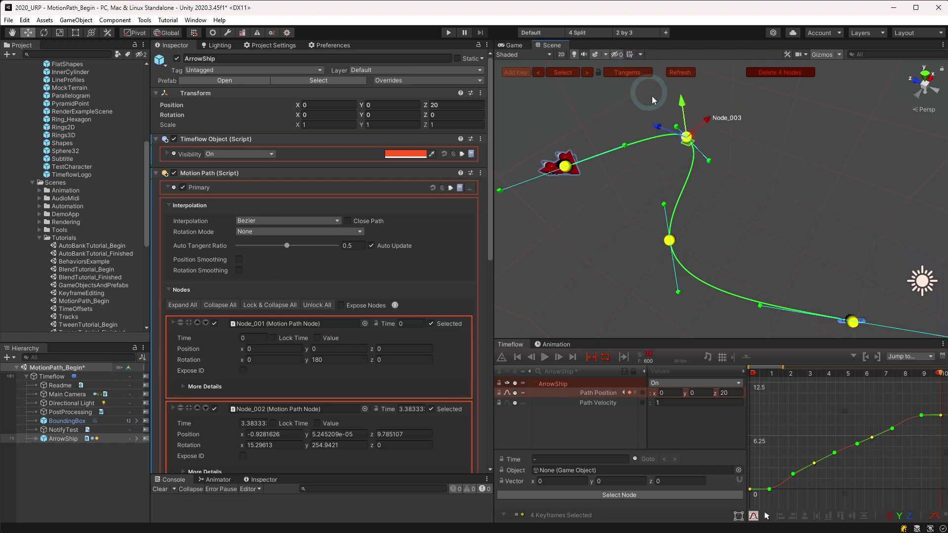
ctrl+click(670, 241)
click(670, 241)
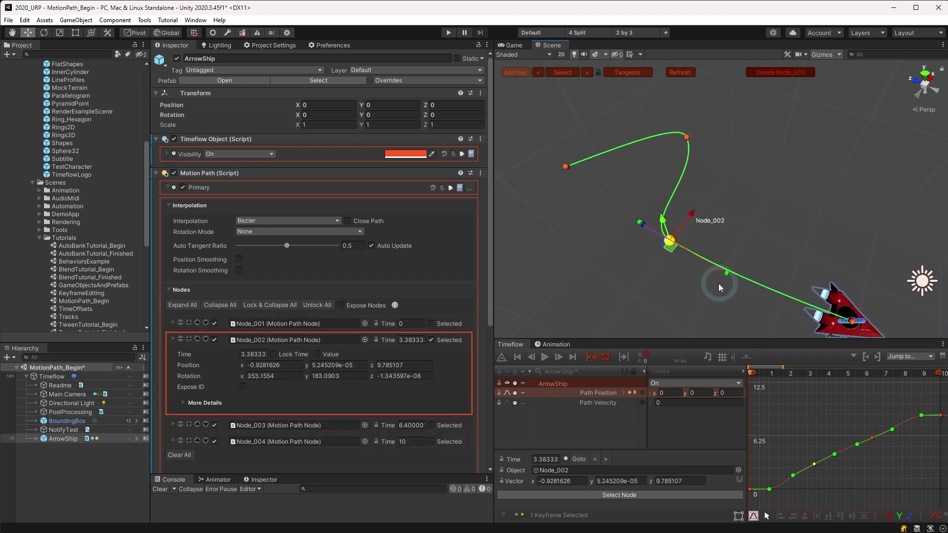
Break Node_002's tangents and pull its incoming handle to reshape the bend
mouse_move(710, 284)
mouse_down()
mouse_move(701, 292)
mouse_move(711, 297)
mouse_up()
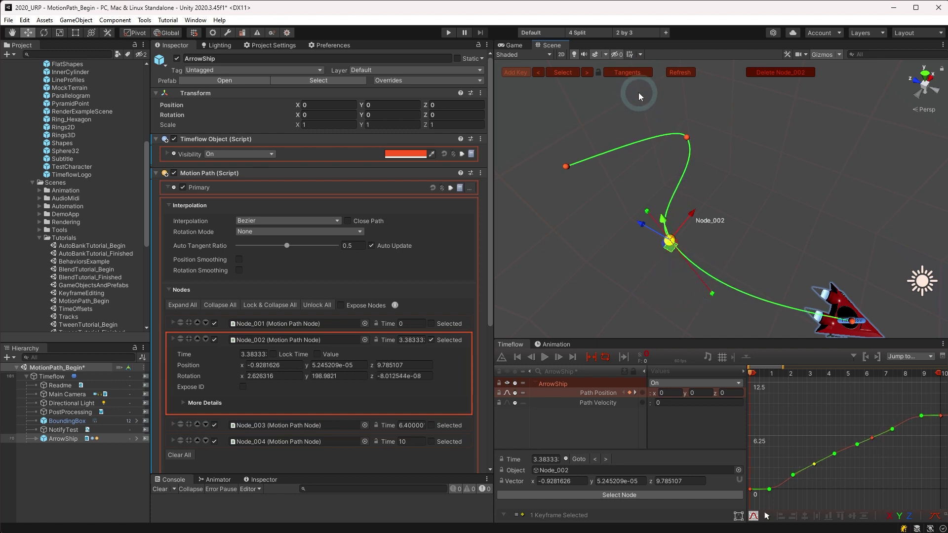
click(629, 73)
click(654, 93)
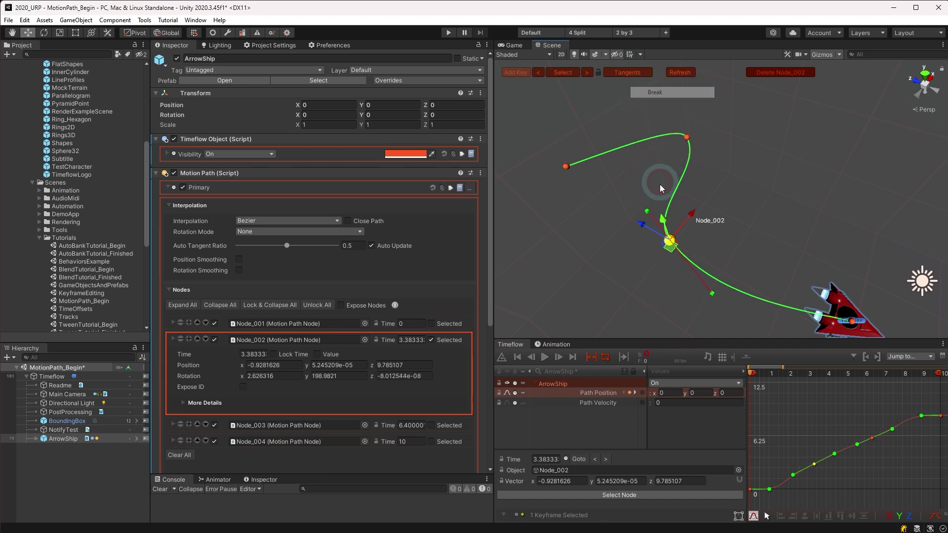
drag(648, 212, 707, 198)
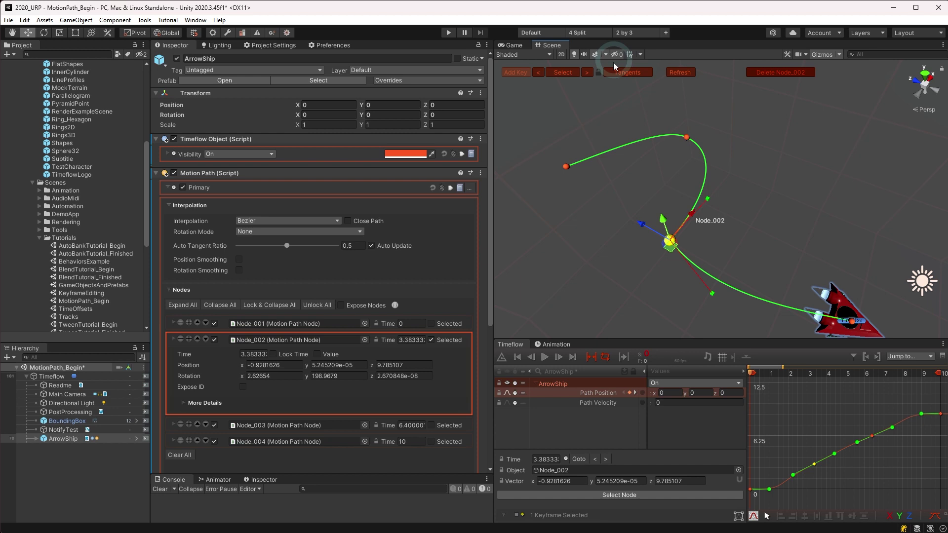
Unify and hide Node_002's tangent handles, then nudge the node slightly
click(623, 73)
click(645, 99)
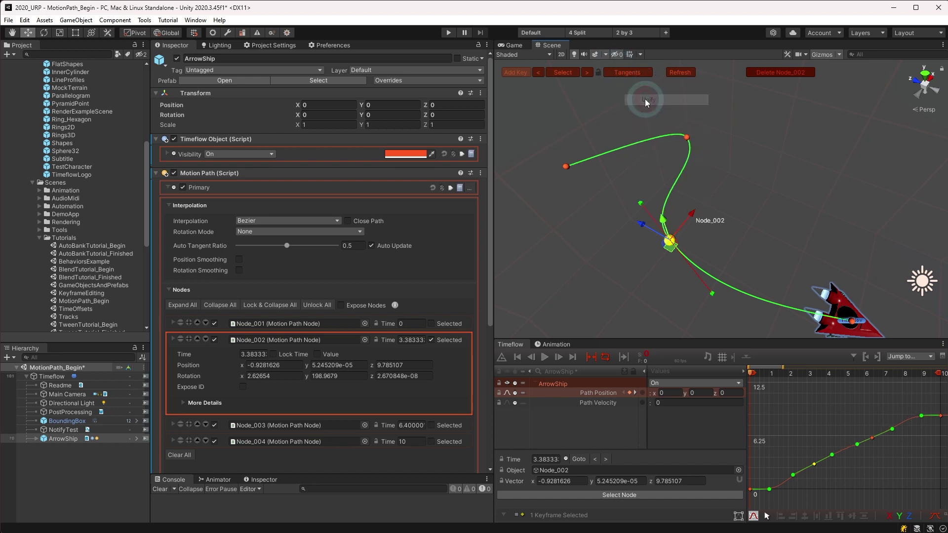
click(632, 73)
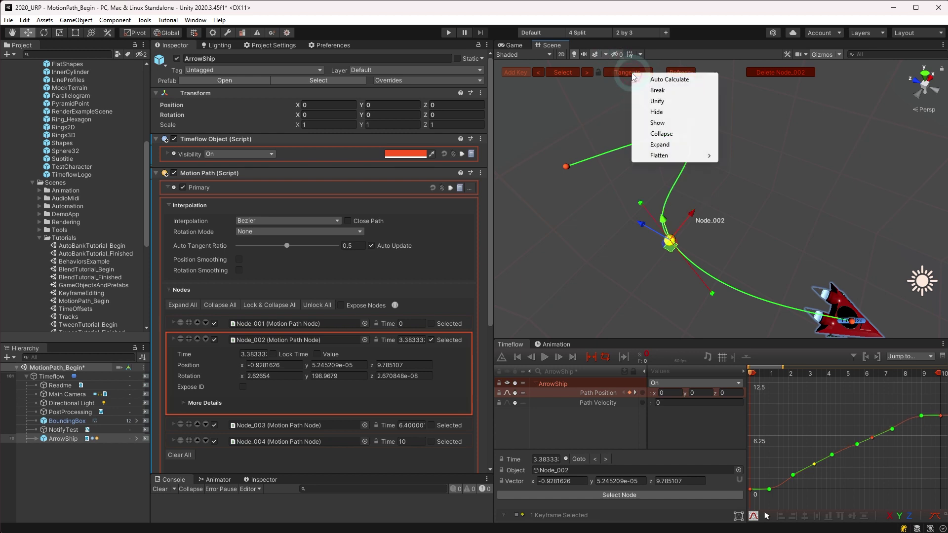
click(657, 112)
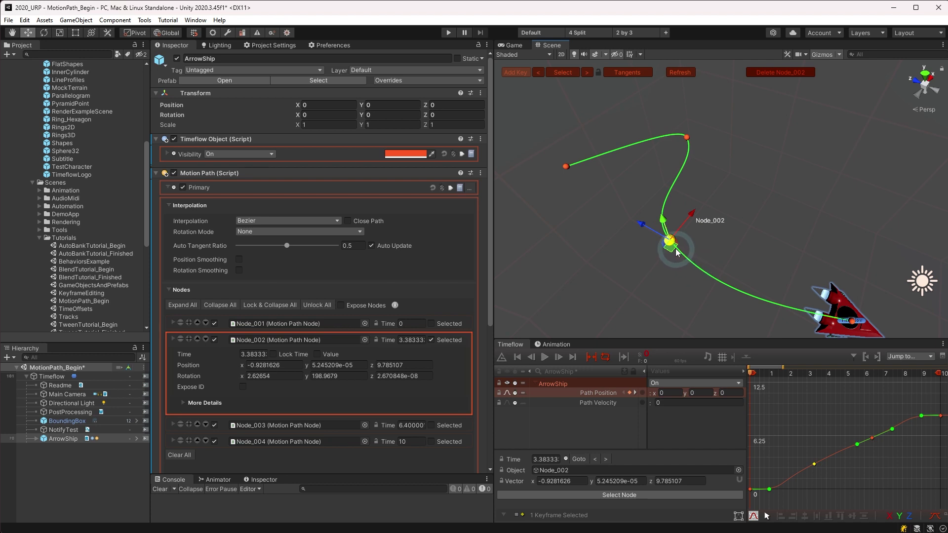
mouse_move(689, 245)
mouse_down()
mouse_move(731, 232)
mouse_move(687, 241)
mouse_up()
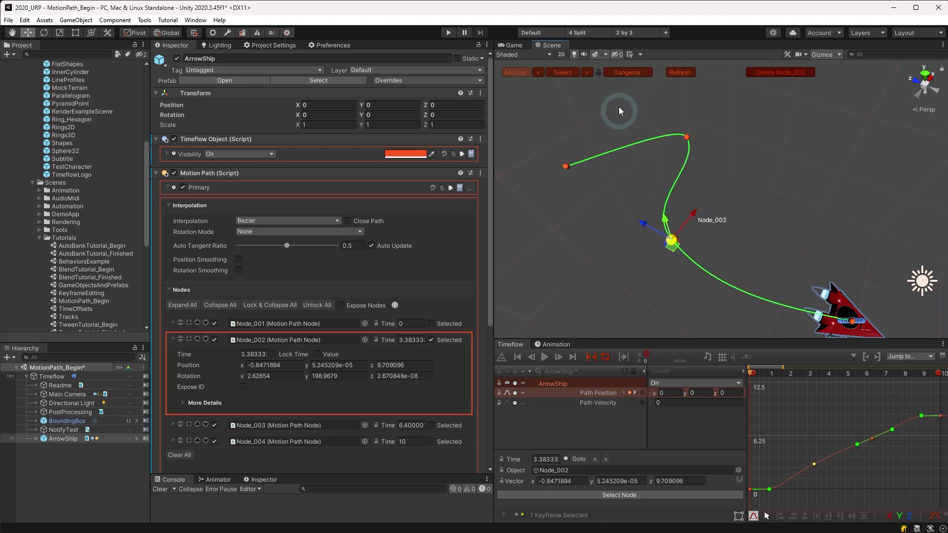
Show Node_002's tangent handles again and collapse all node tangents into straight segments
click(621, 73)
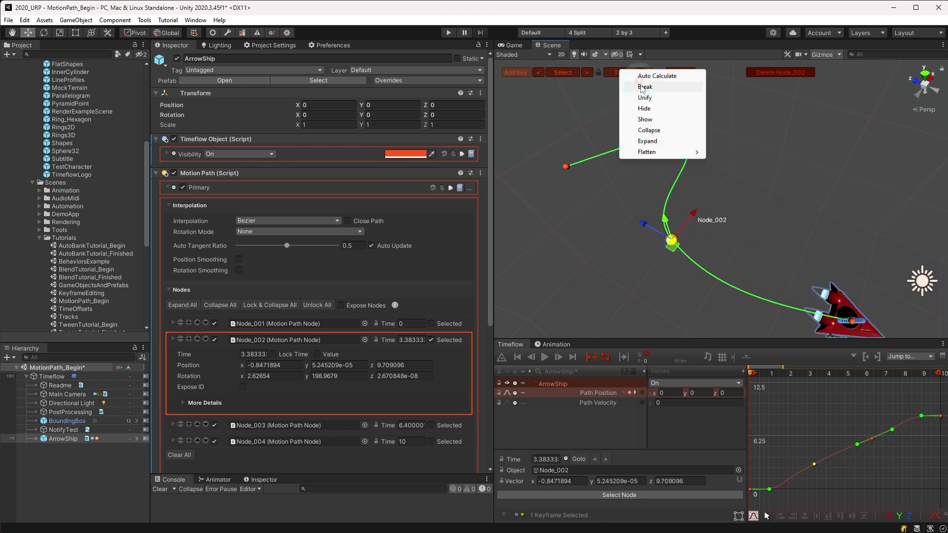
click(652, 122)
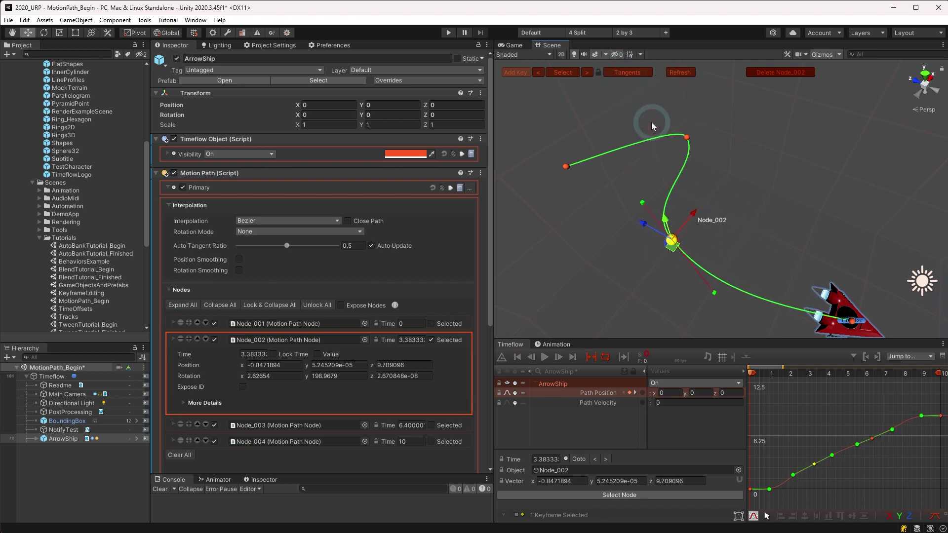
click(648, 94)
click(632, 73)
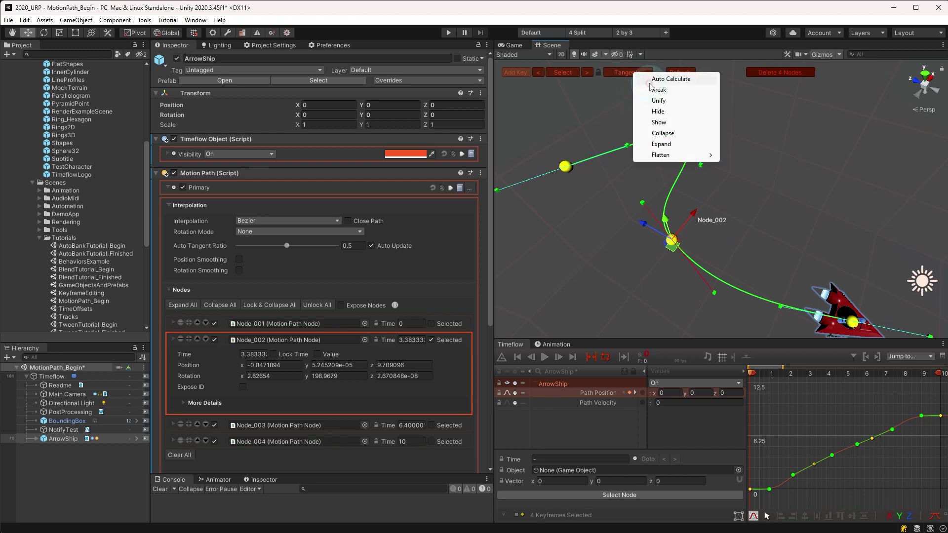
click(664, 134)
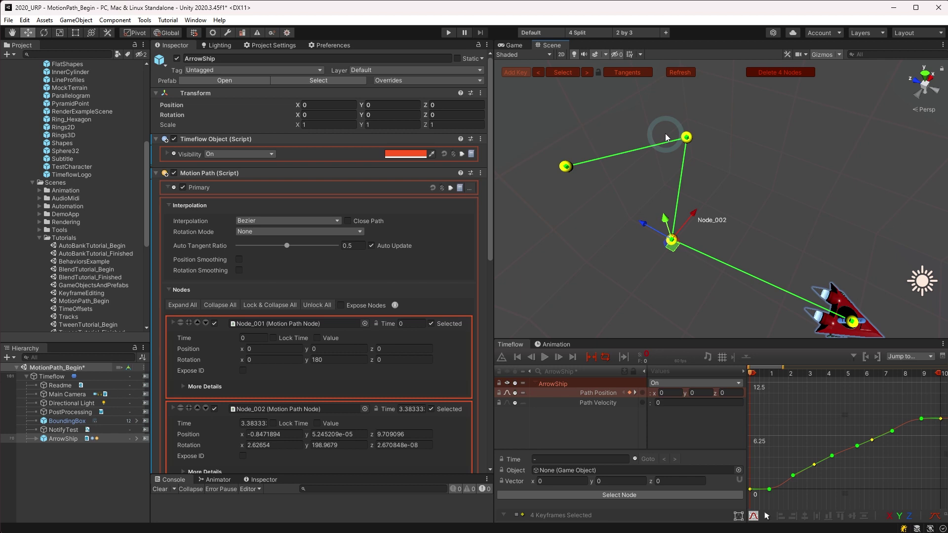
Recalculate the tangents of all four nodes so the curve is smooth again
click(626, 73)
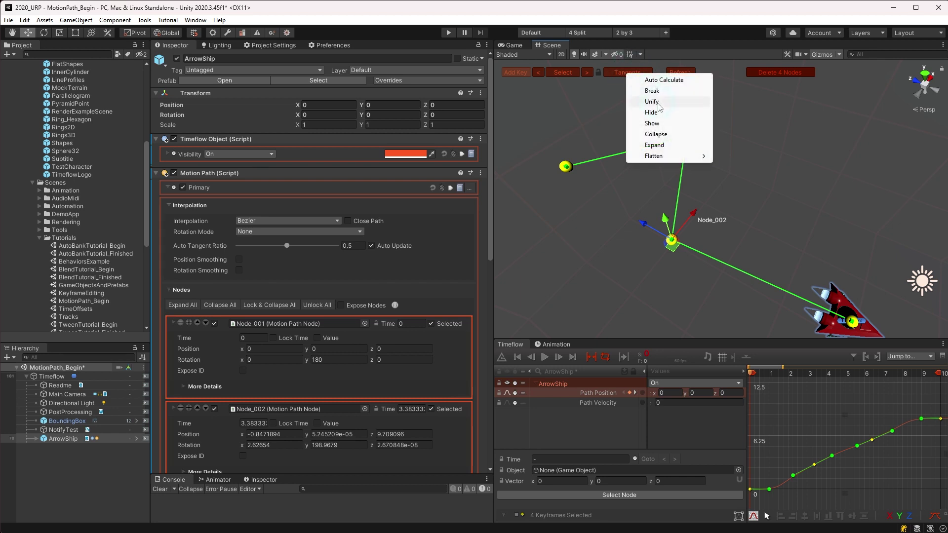
click(655, 145)
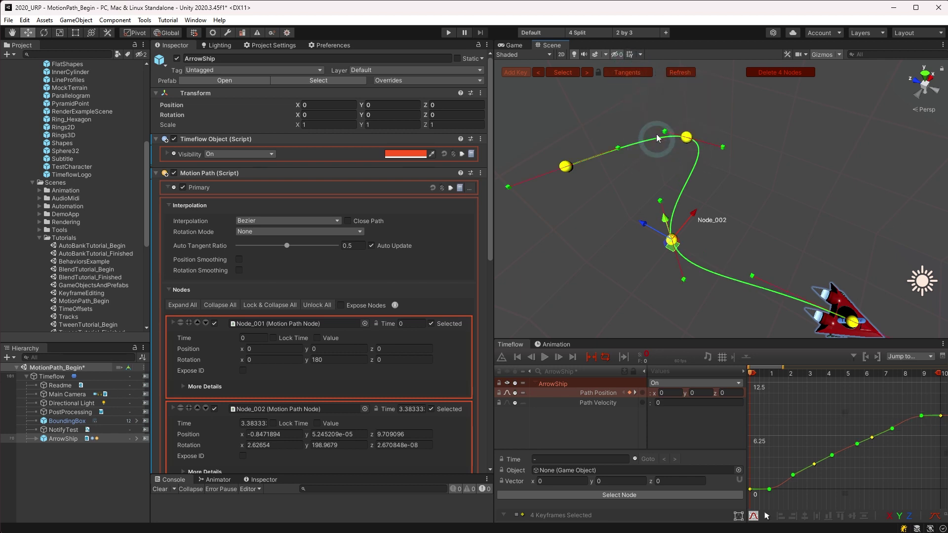
click(630, 75)
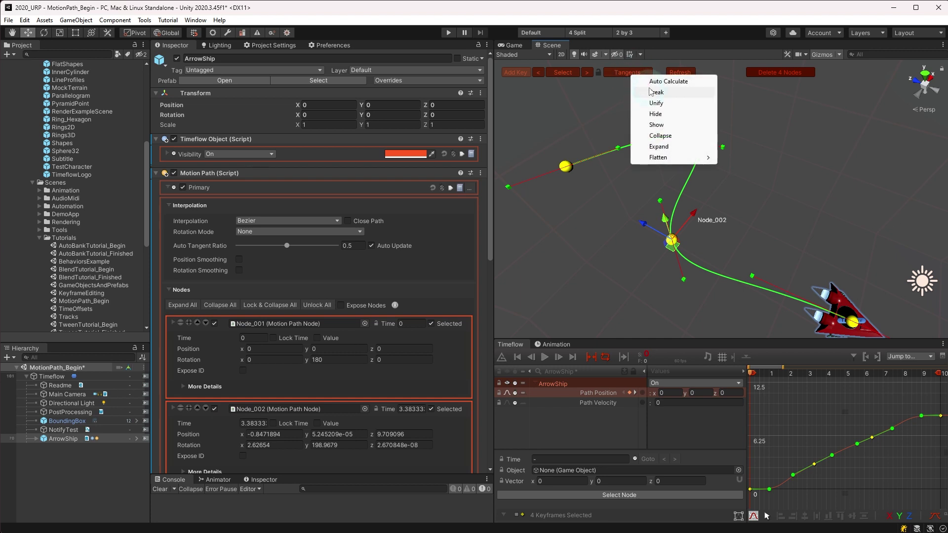
click(670, 85)
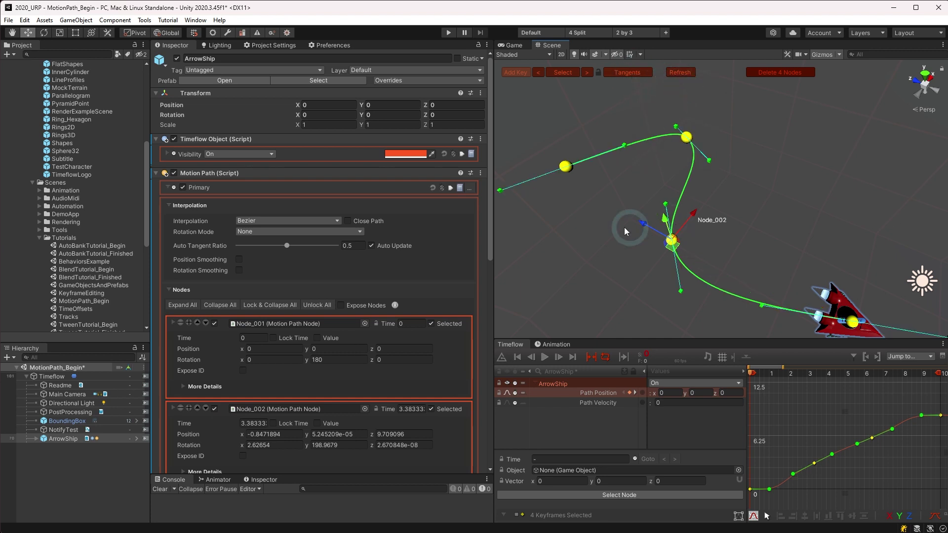
Rotate Node_002 to about 2.58, 209.88 so the curve bends a new way
alt+drag(624, 227, 715, 253)
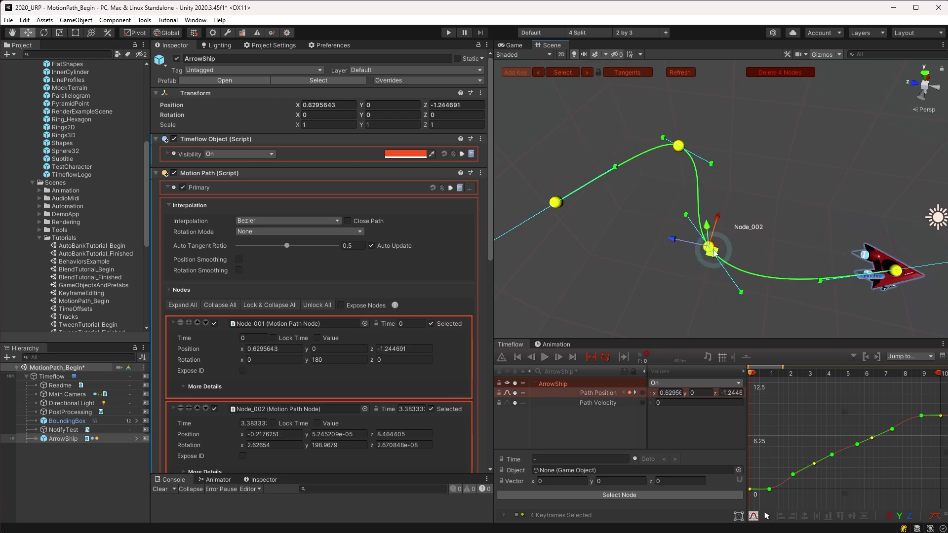
key(e)
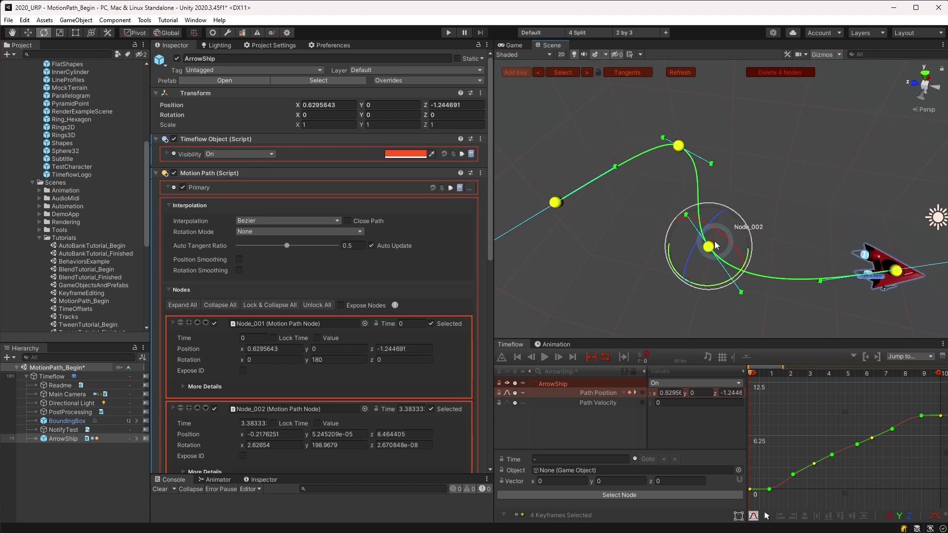
drag(716, 247, 700, 127)
Refresh the motion path twice and select end node Node_004 for moving
click(676, 73)
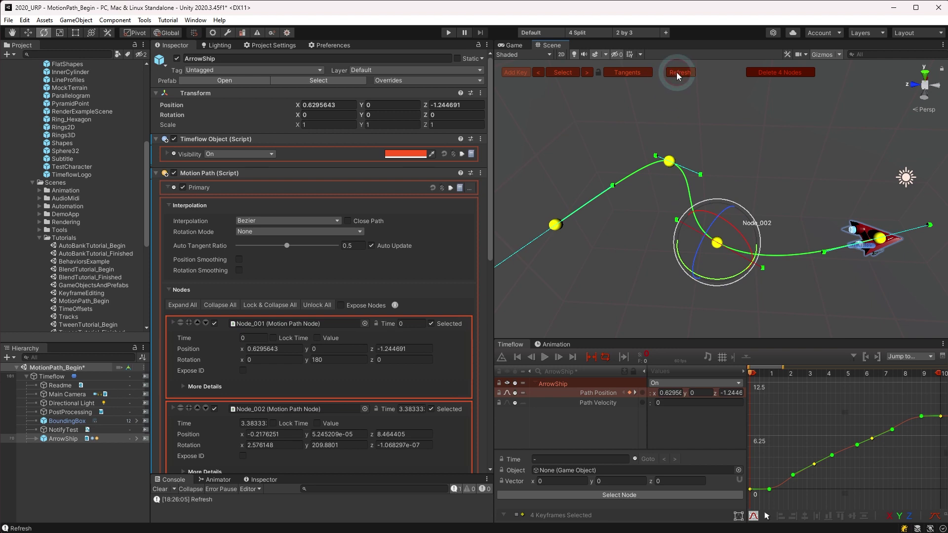
click(676, 72)
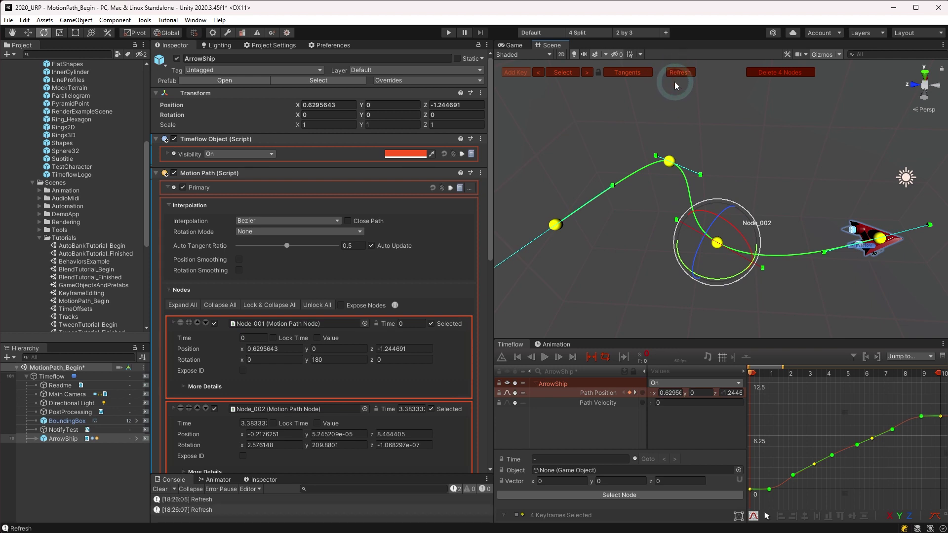
click(556, 225)
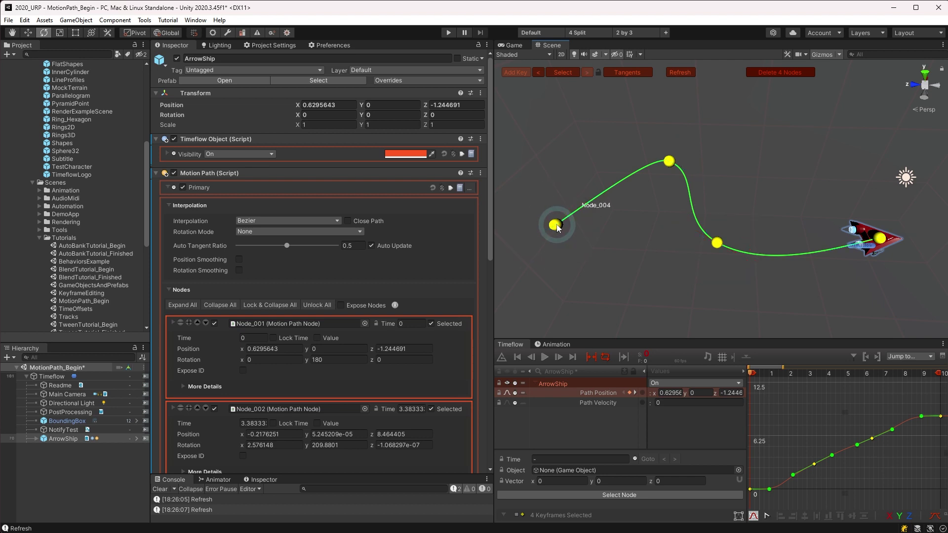
key(w)
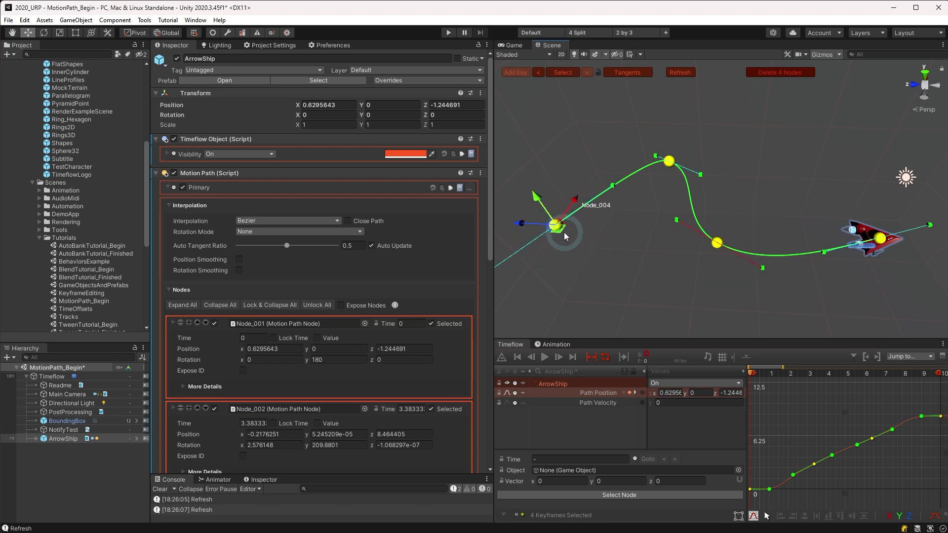
Delete Node_003 from the path, then undo the deletion
click(668, 162)
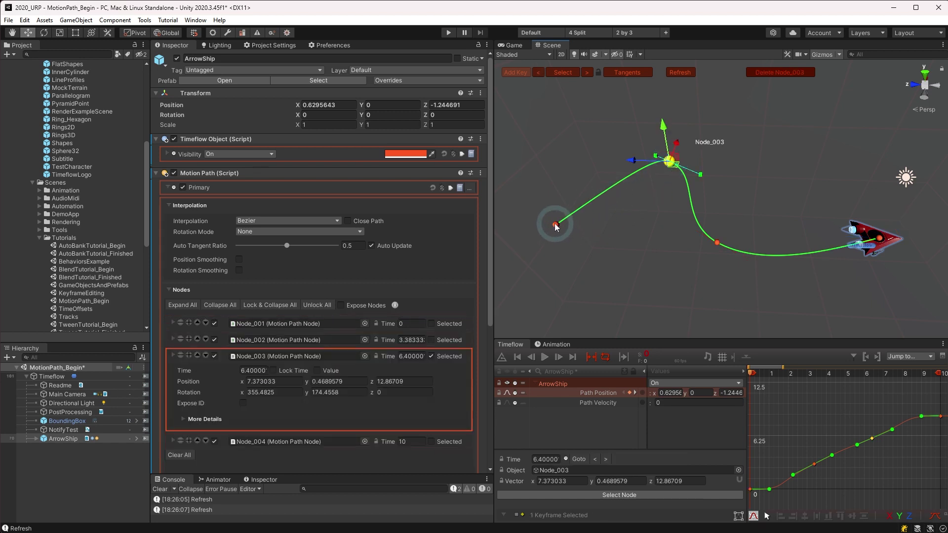
click(779, 72)
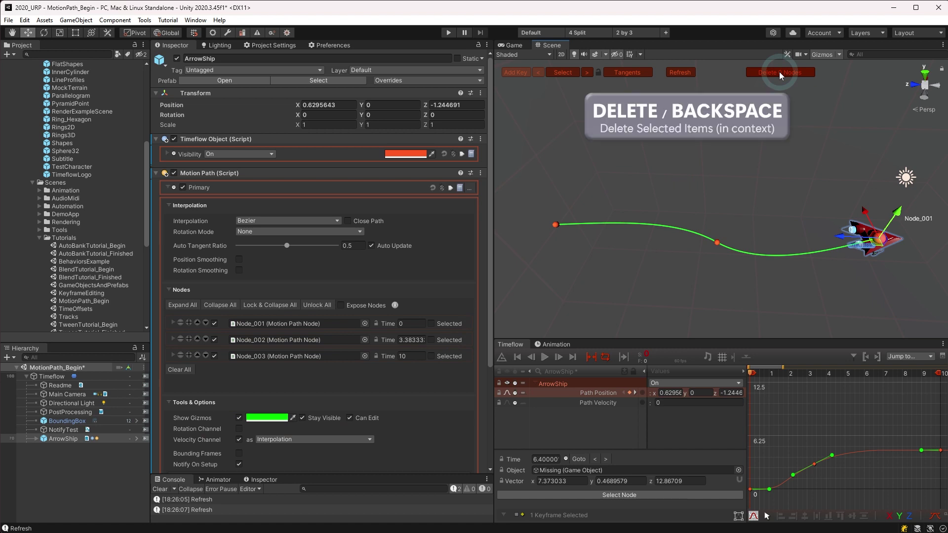
key(ctrl+z)
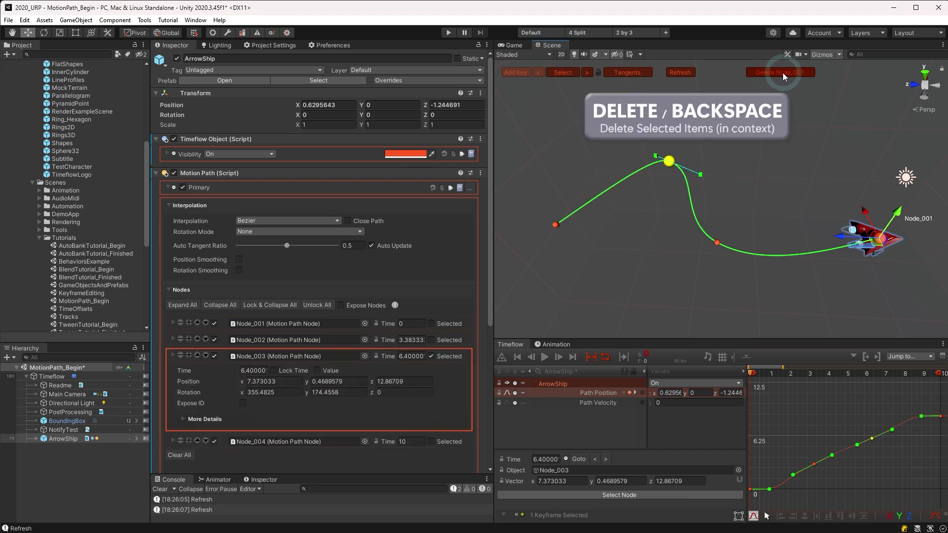
Drag Node_004 to about (10.72, 0, -2.92), swinging the path into a wide loop
click(555, 226)
drag(561, 234, 850, 150)
alt+drag(754, 223, 679, 172)
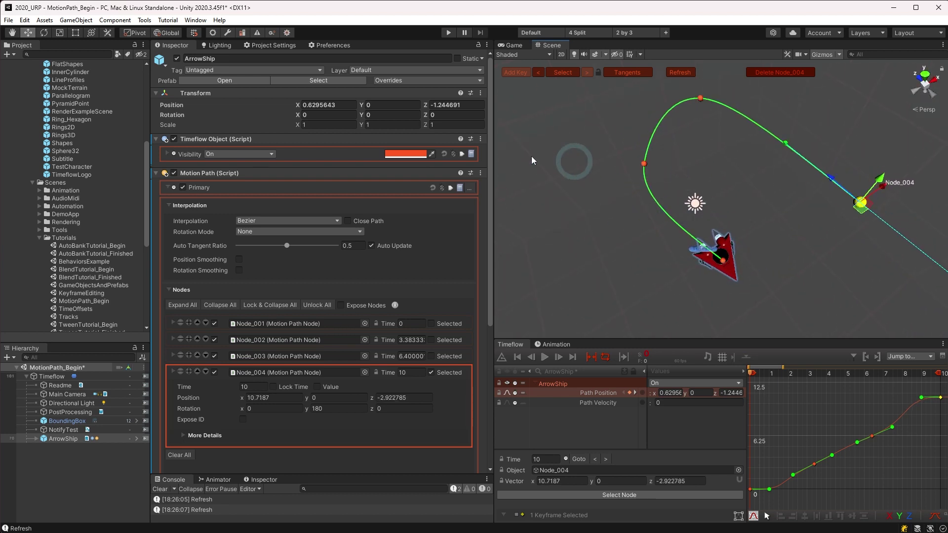
Move Node_002 further left and bring Node_004 back to about (5.61, 0, -1.89)
click(212, 203)
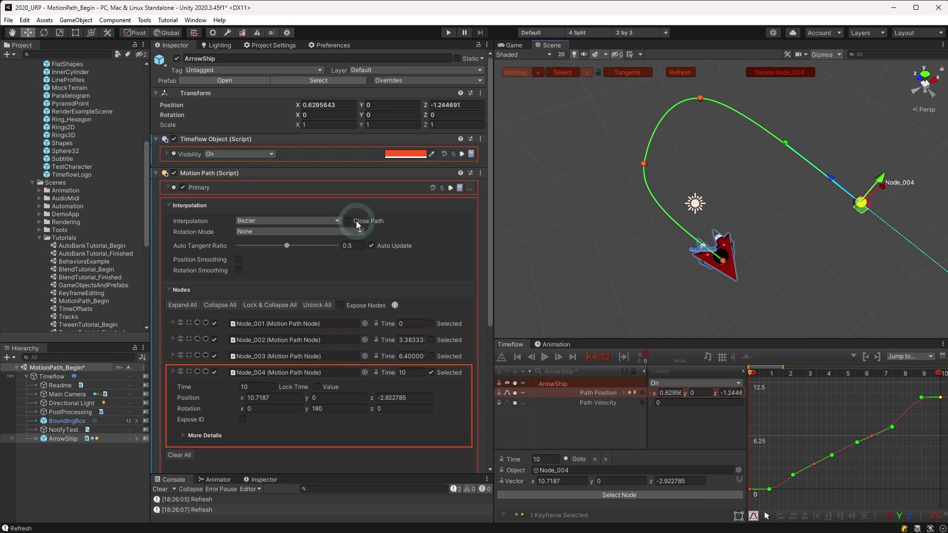
click(644, 165)
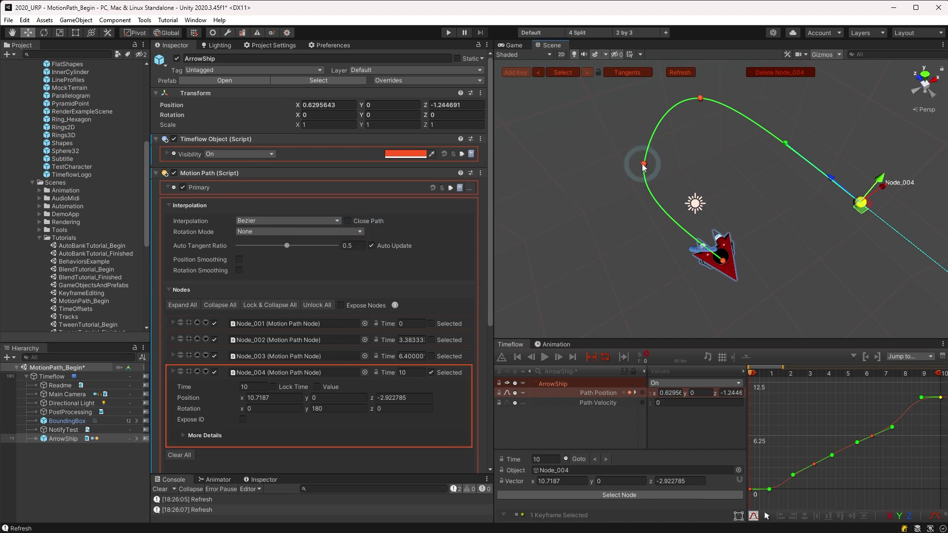
drag(642, 167, 592, 187)
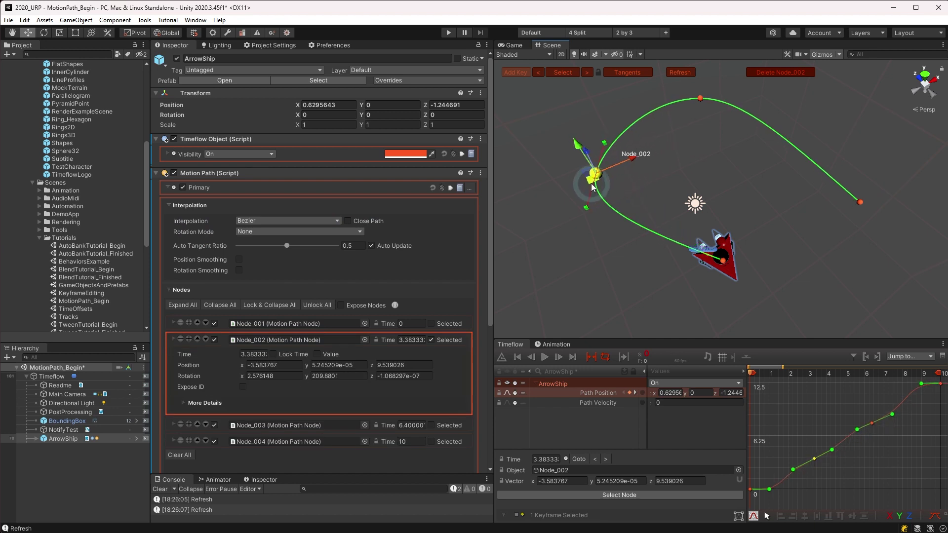
click(840, 222)
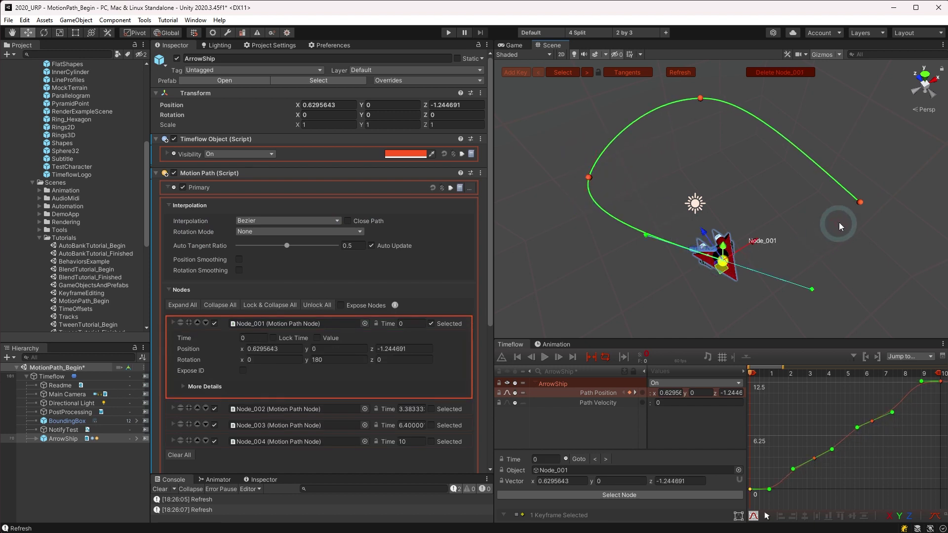
click(861, 201)
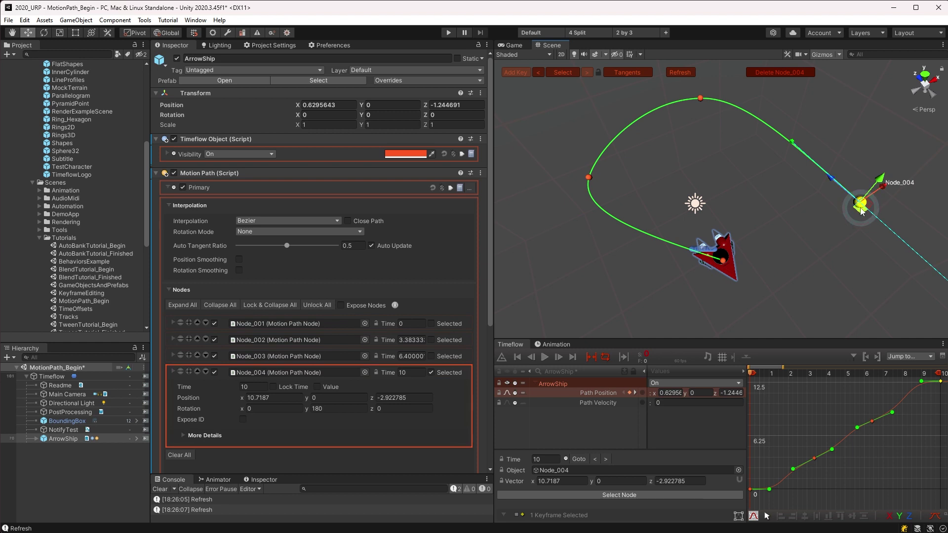
drag(863, 203, 775, 234)
drag(750, 151, 828, 180)
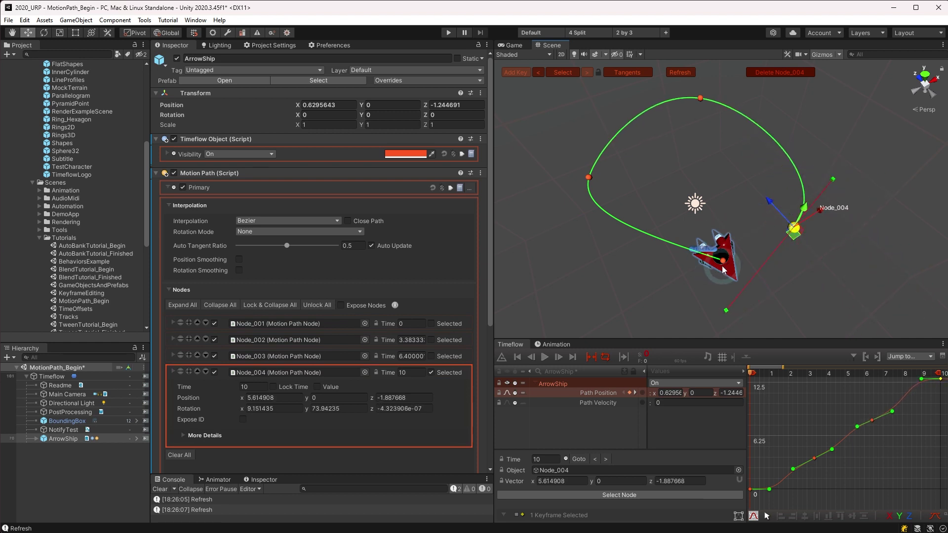
Adjust Node_004's tangent, toggle Close Path on then off, and move Node_001 to about (0.08, 0, -1.70)
click(454, 232)
click(348, 221)
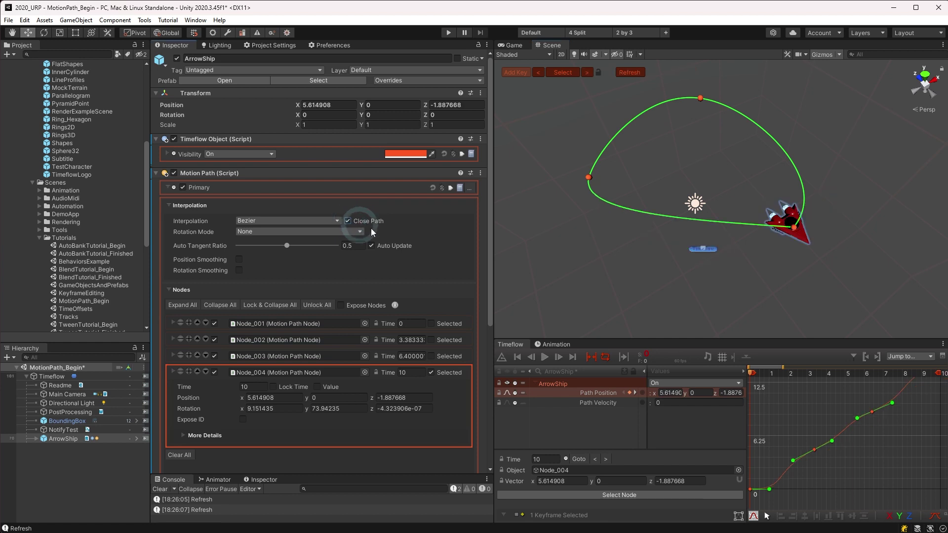
click(795, 228)
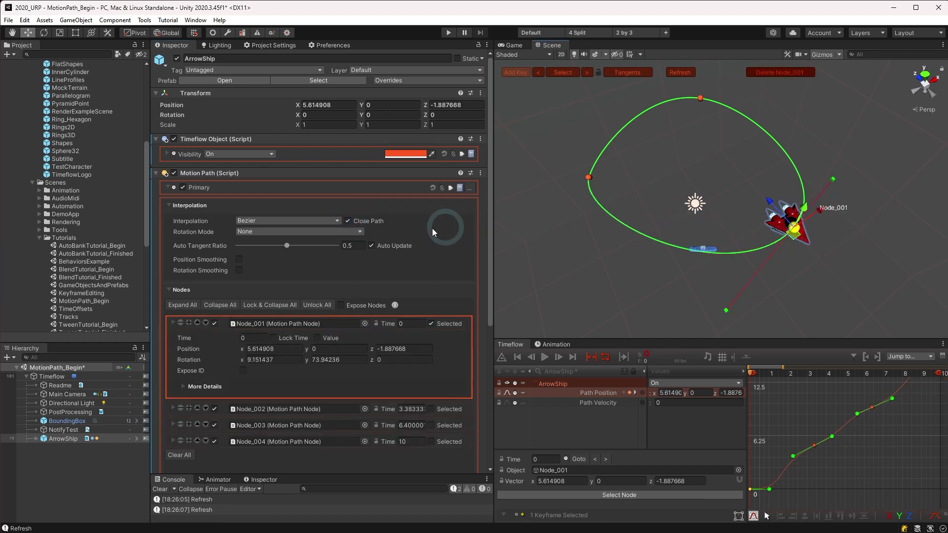
click(348, 221)
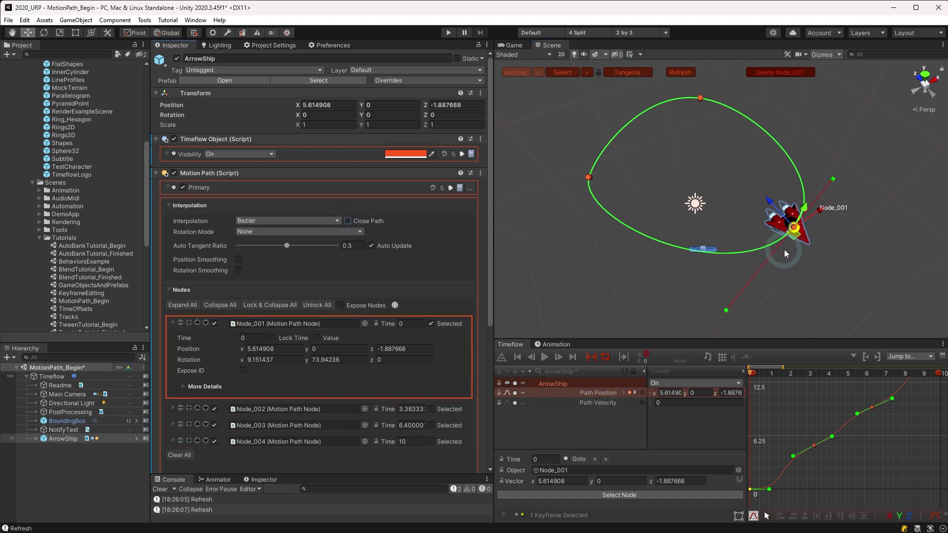
drag(792, 235, 719, 281)
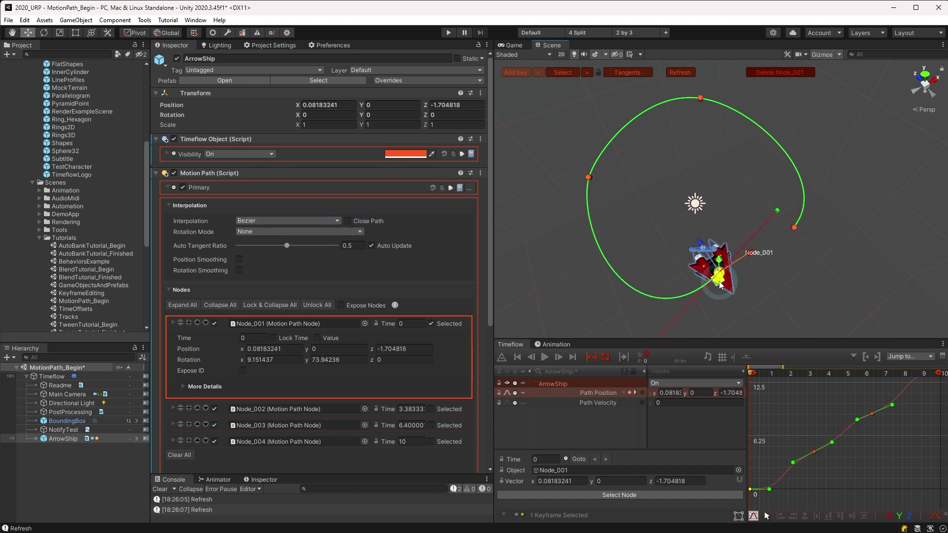
Keep Rotation Mode at None and play the timeline to watch ArrowShip travel the path
click(289, 232)
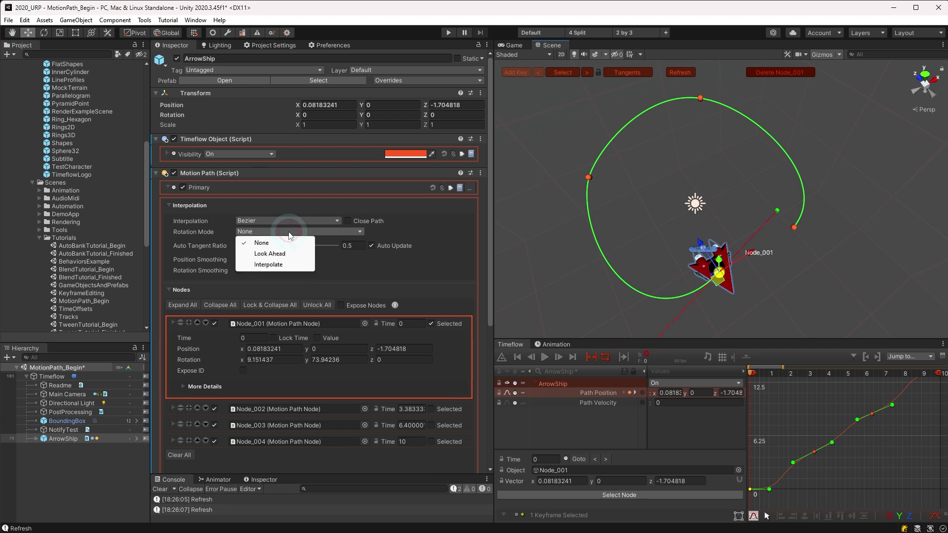
click(302, 249)
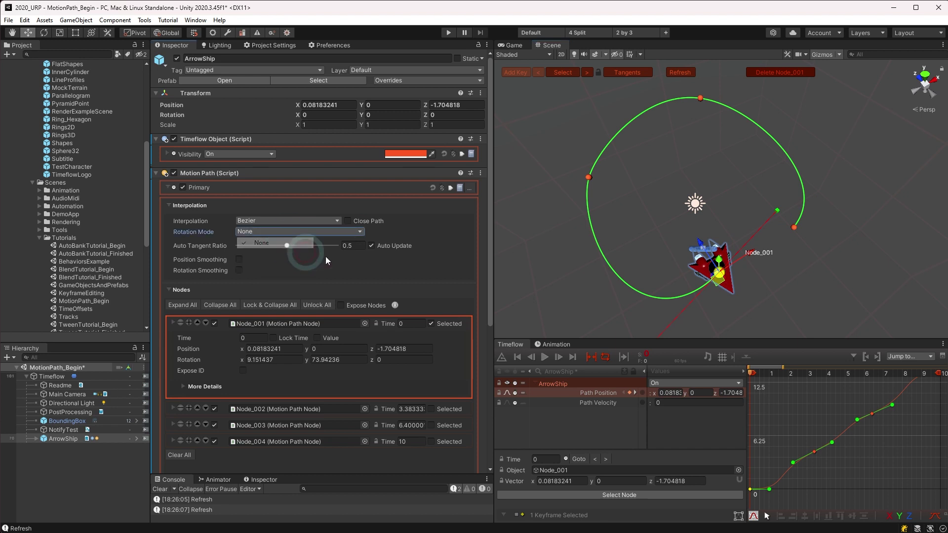
click(545, 358)
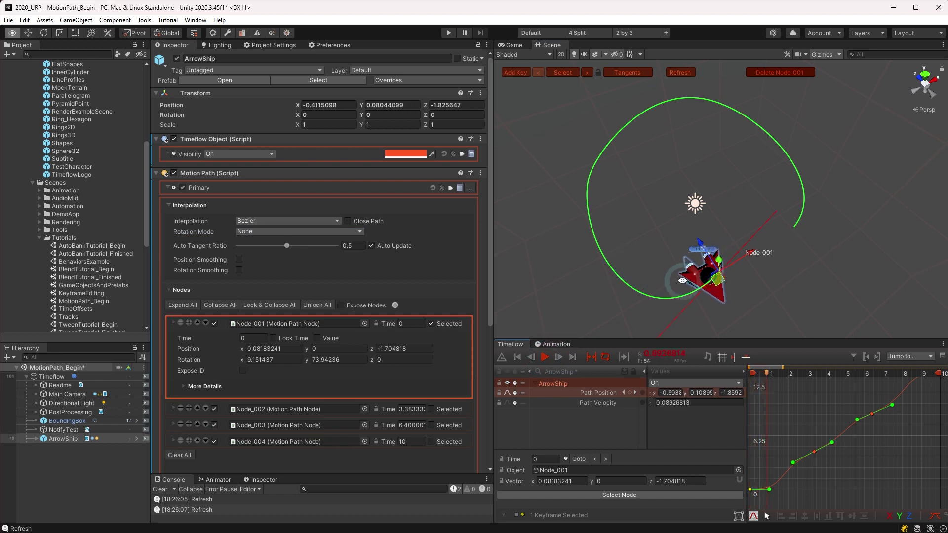
alt+drag(632, 265, 737, 246)
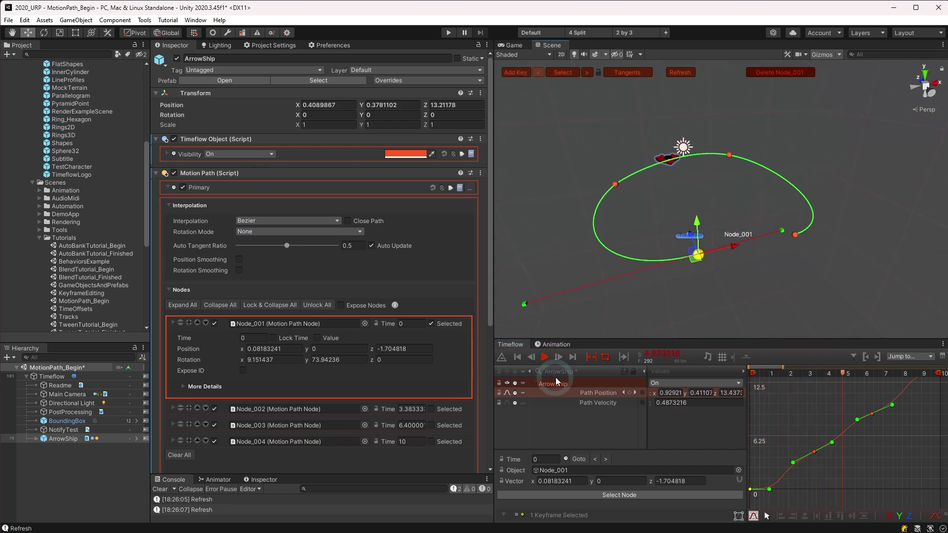
Deselect the nodes and add Path Position and Path Velocity channels to ArrowShip's track
click(796, 399)
click(609, 413)
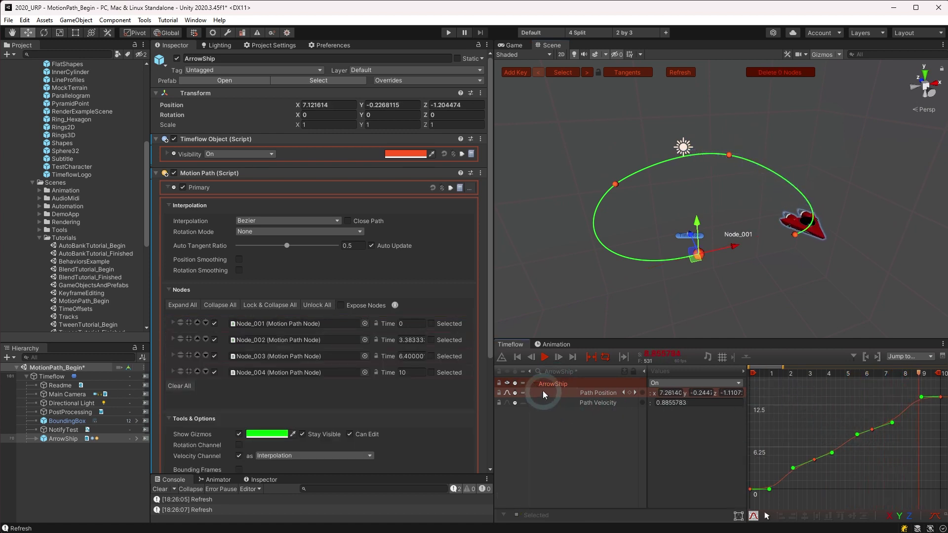
right_click(555, 382)
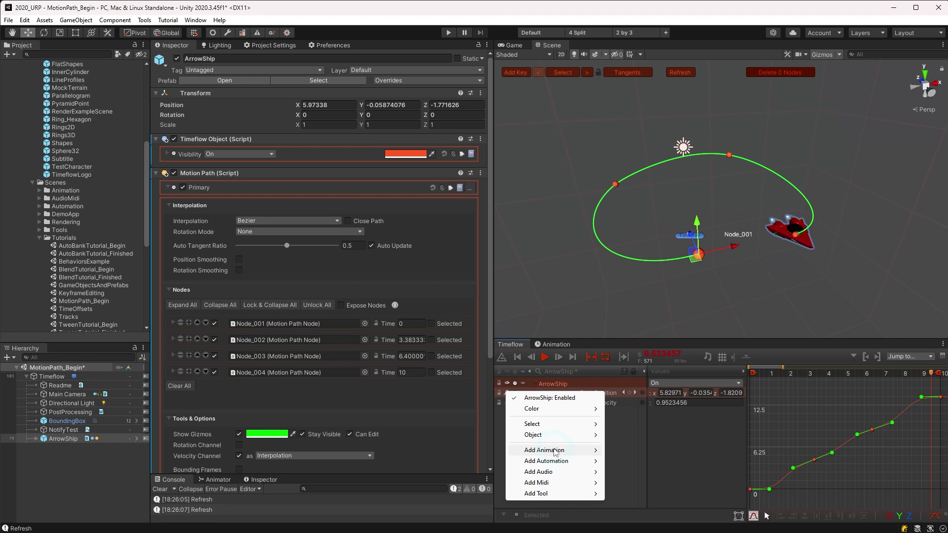
mouse_move(555, 453)
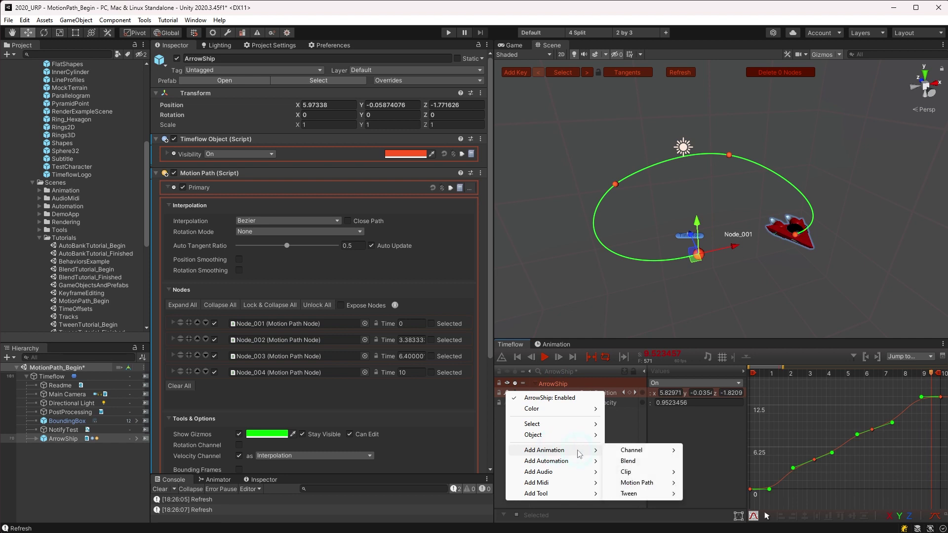
click(607, 432)
click(587, 398)
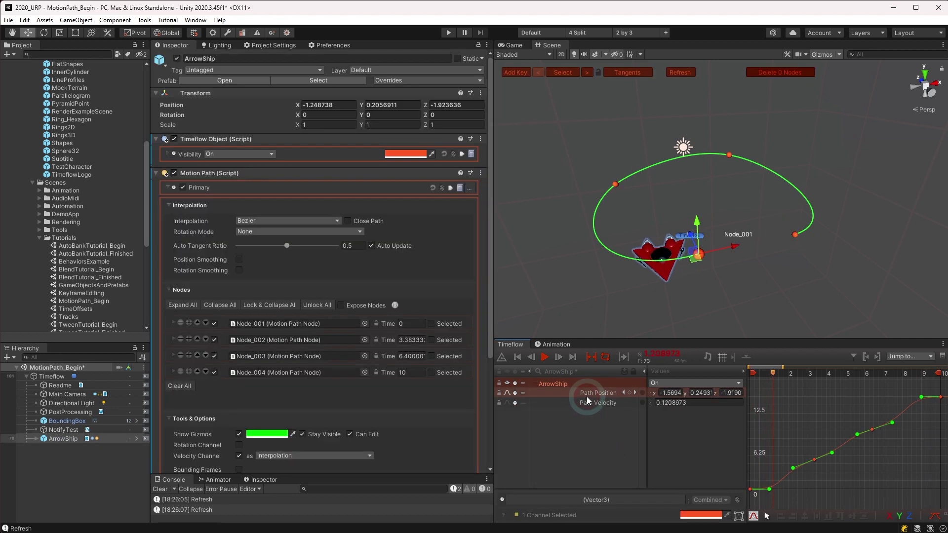
Set Rotation Mode to Look Ahead and scrub Look Ahead Time down to 0.72
click(265, 232)
click(271, 254)
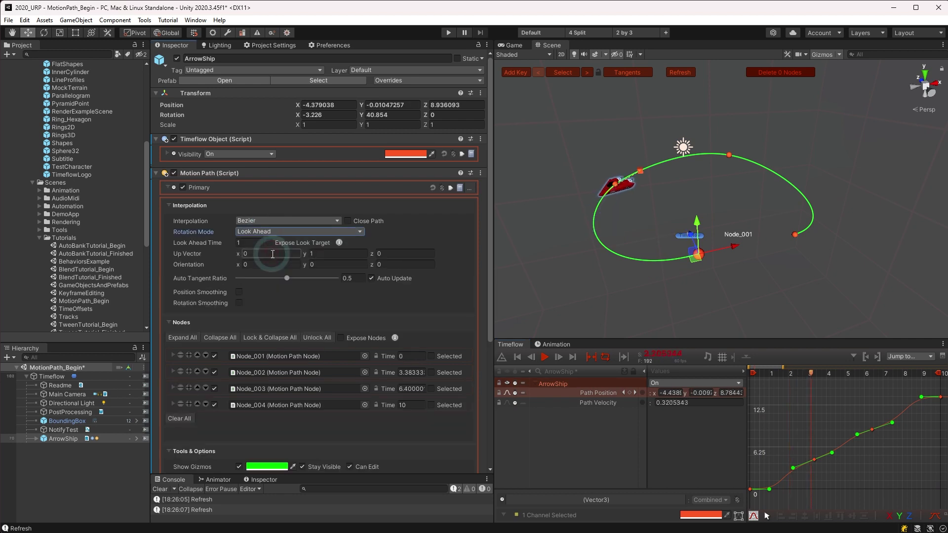
alt+drag(674, 199, 698, 223)
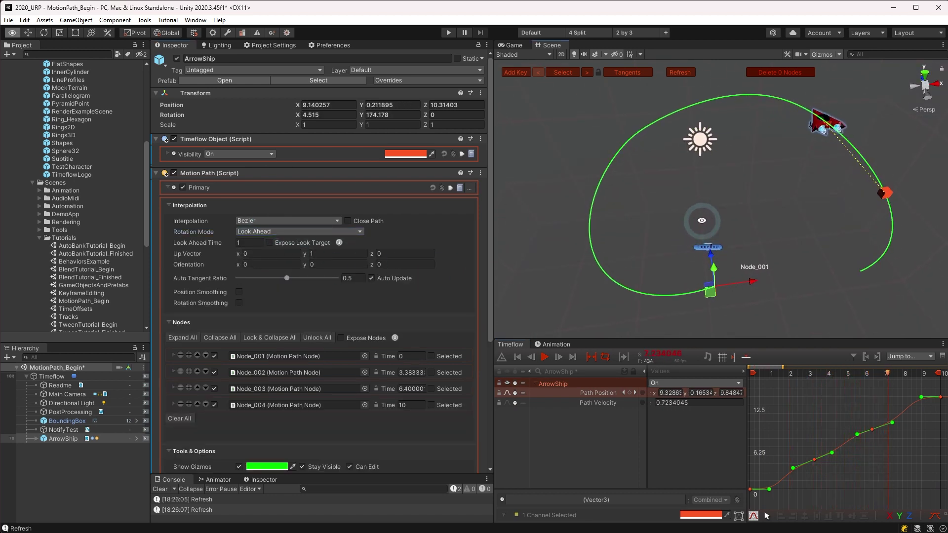
click(244, 210)
drag(213, 243, 274, 245)
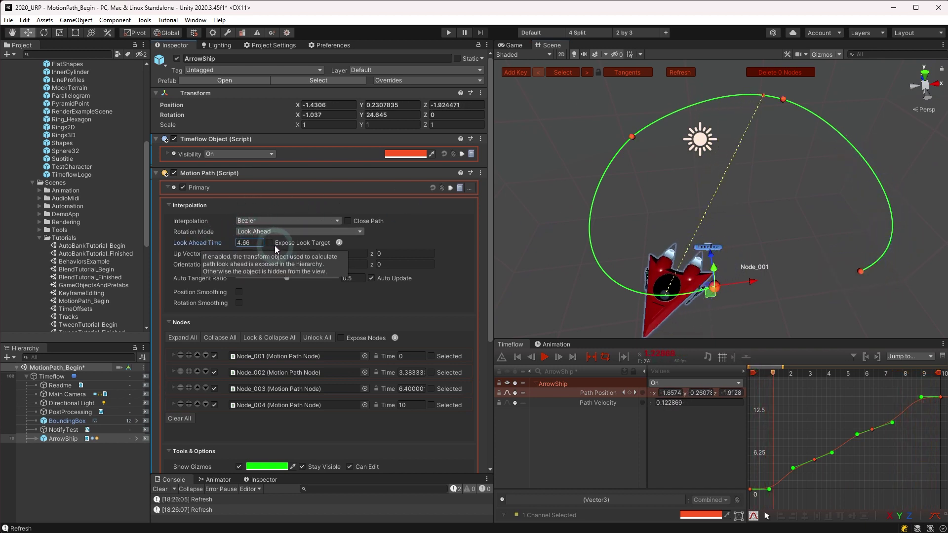
click(209, 241)
drag(212, 242, 146, 245)
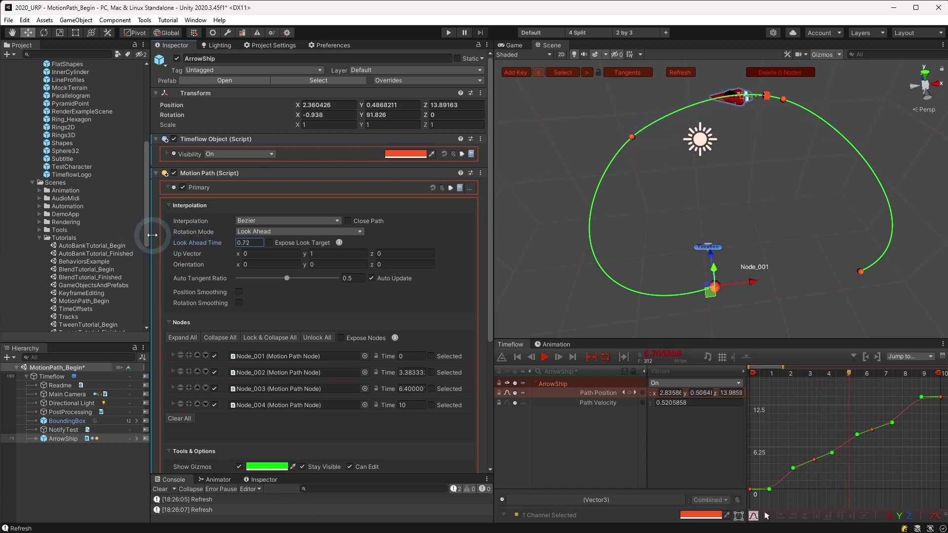
Enable Expose Look Target, inspect ArrowShipLookTarget, then return to ArrowShip's settings
click(272, 253)
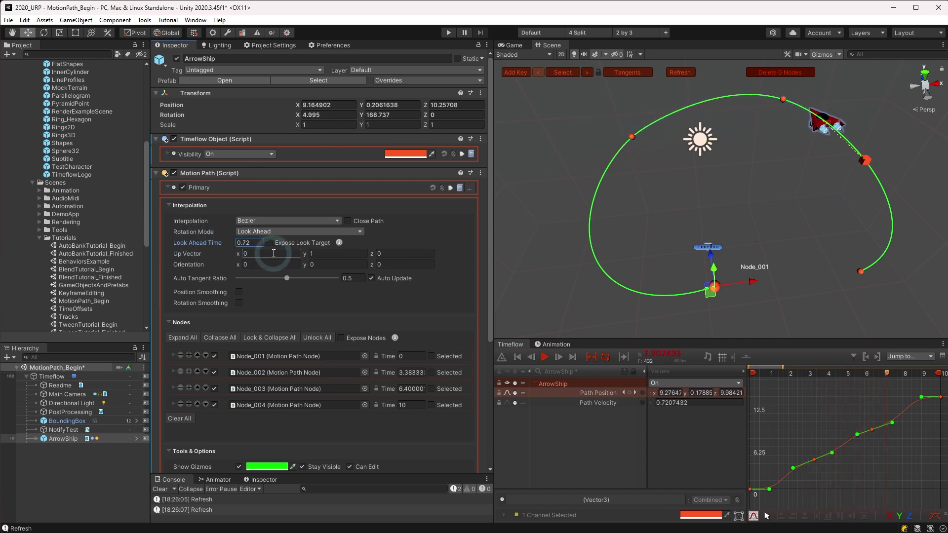
click(269, 242)
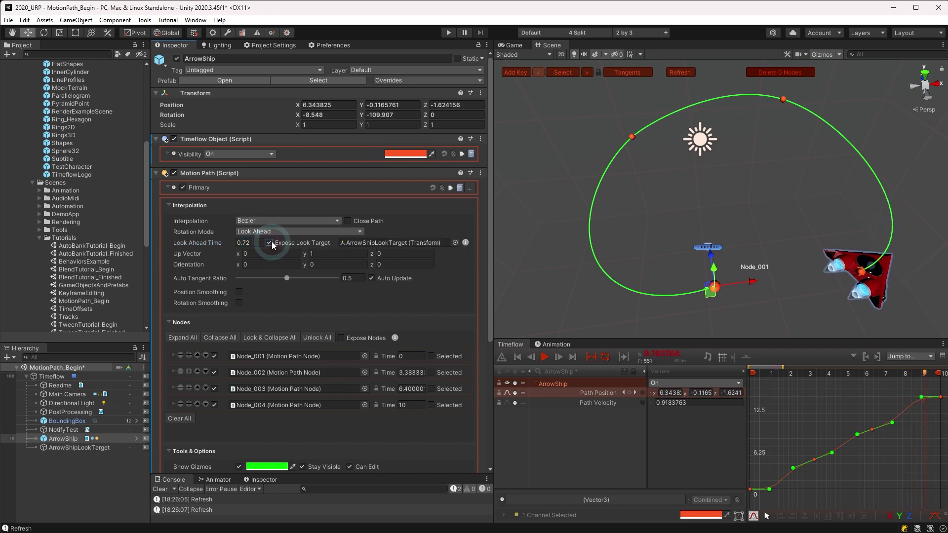
double_click(399, 242)
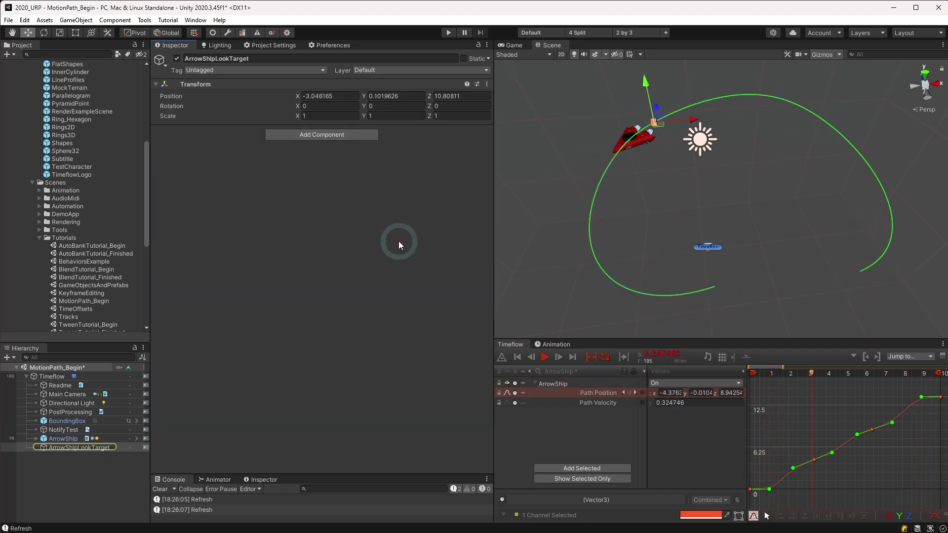
click(62, 438)
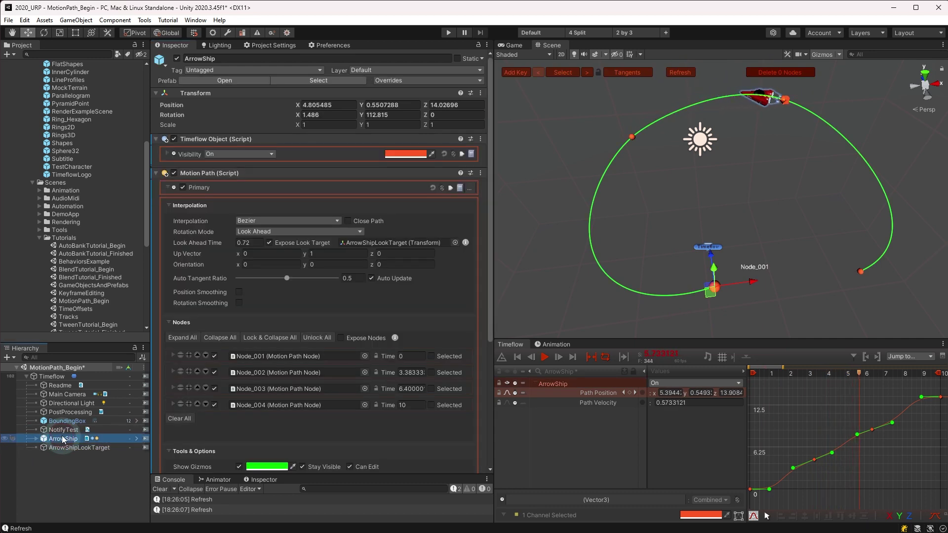
Choose Interpolate rotation mode, then rotate Node_002 and type 0 into its rotation Y and Z
click(286, 235)
click(274, 262)
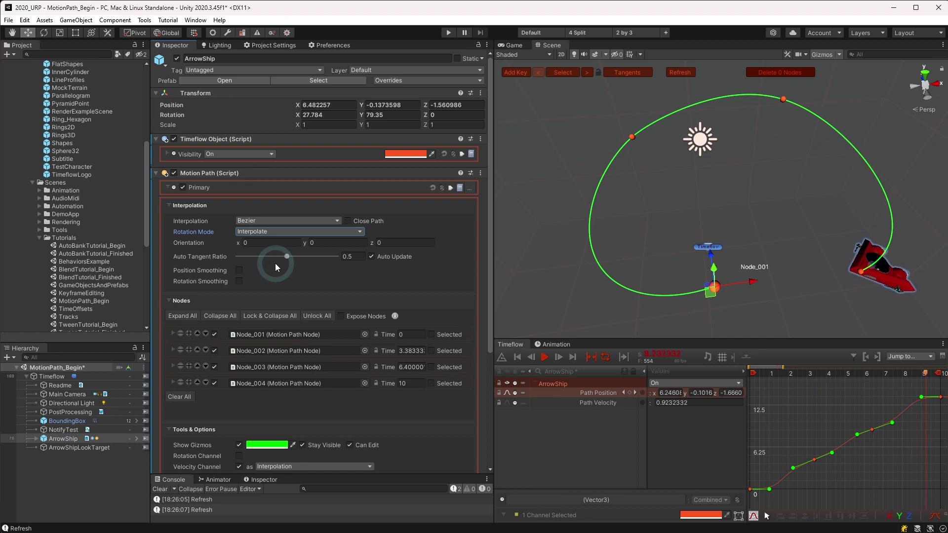
click(632, 137)
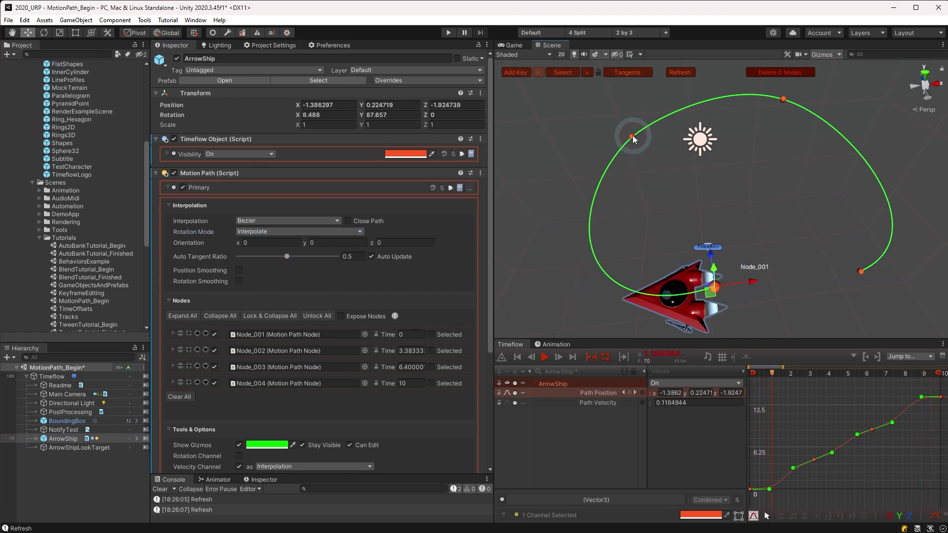
key(e)
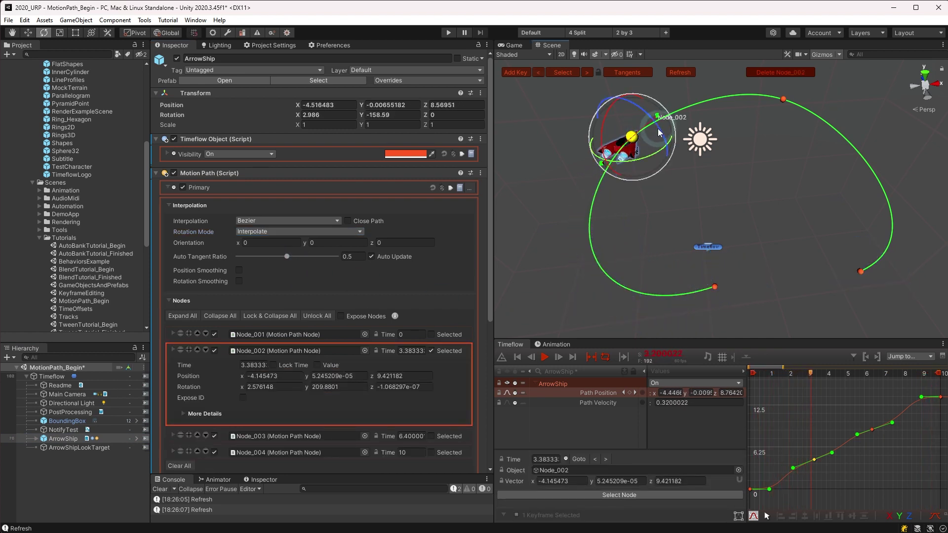
drag(659, 133, 670, 286)
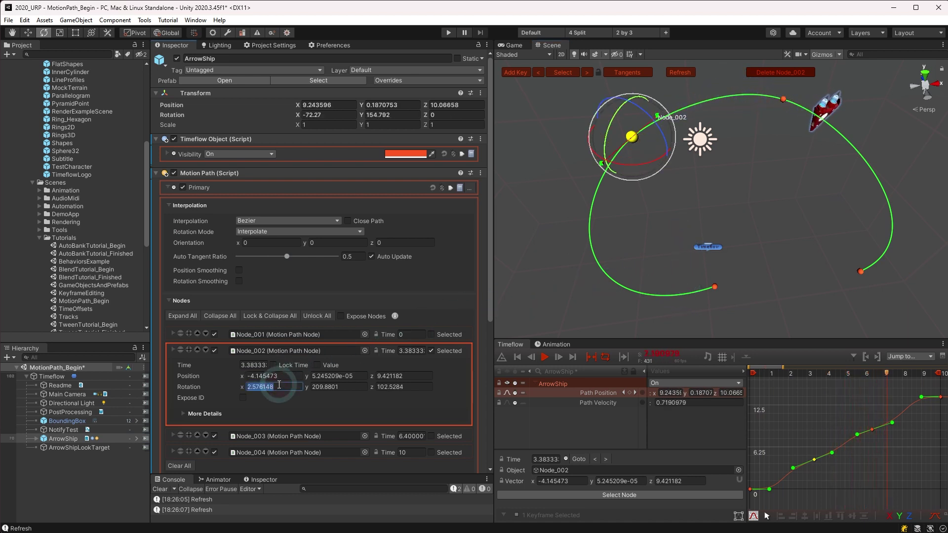
key(Tab)
text(0)
key(Tab)
text(0)
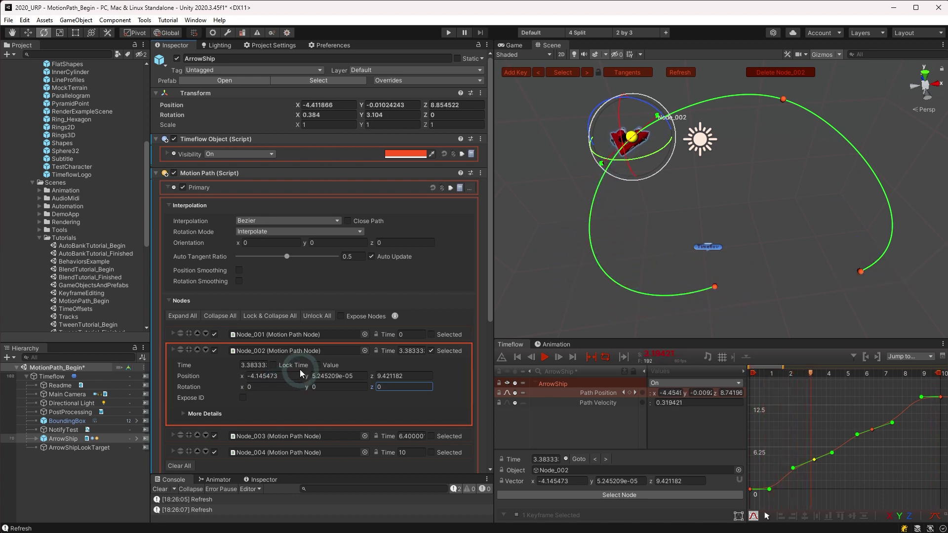
click(341, 317)
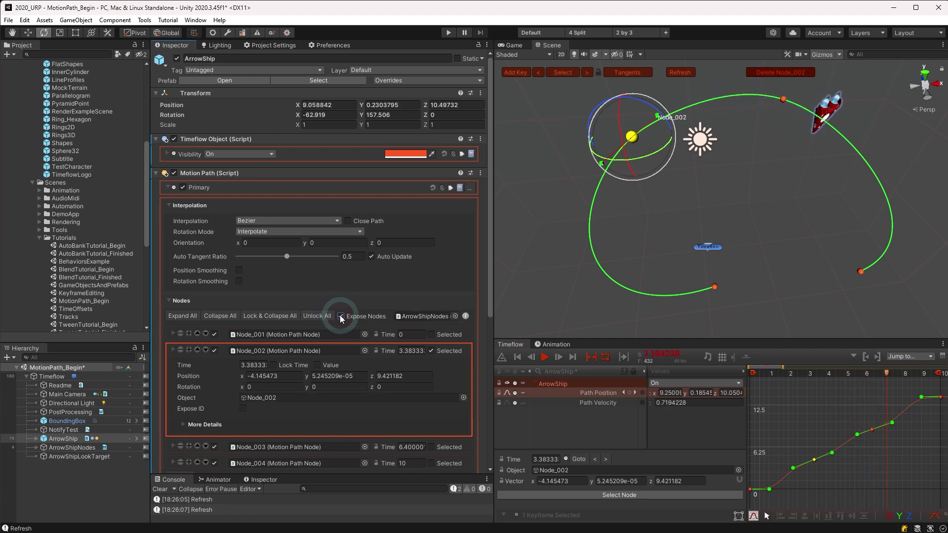
click(36, 448)
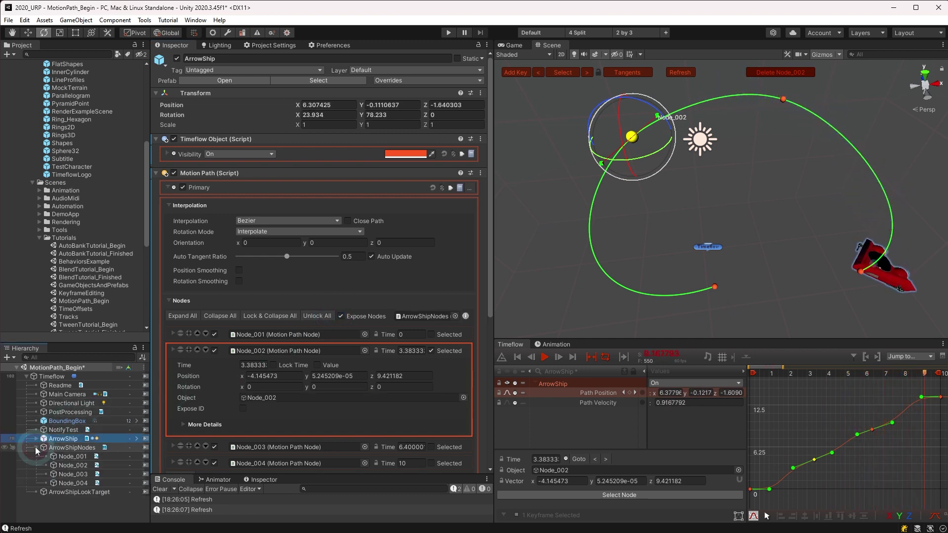
click(63, 447)
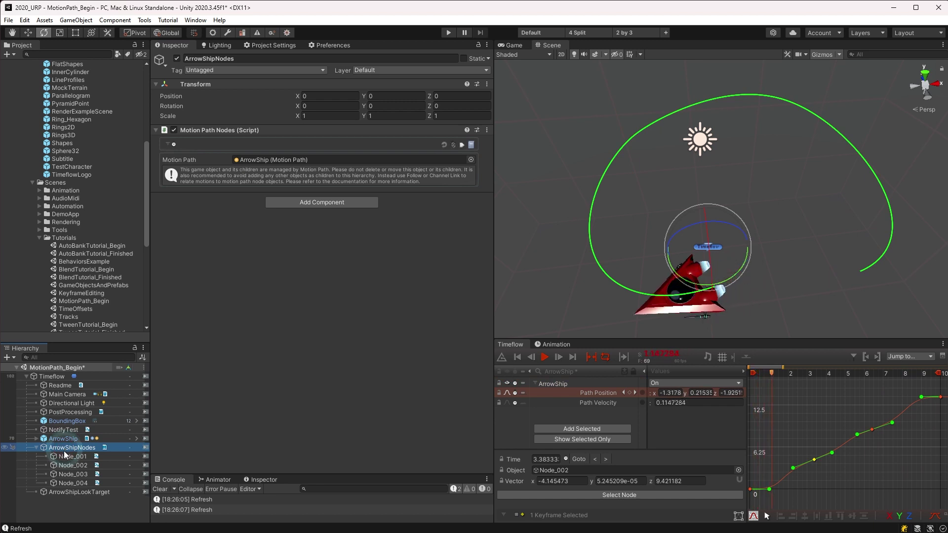
click(63, 452)
key(Down)
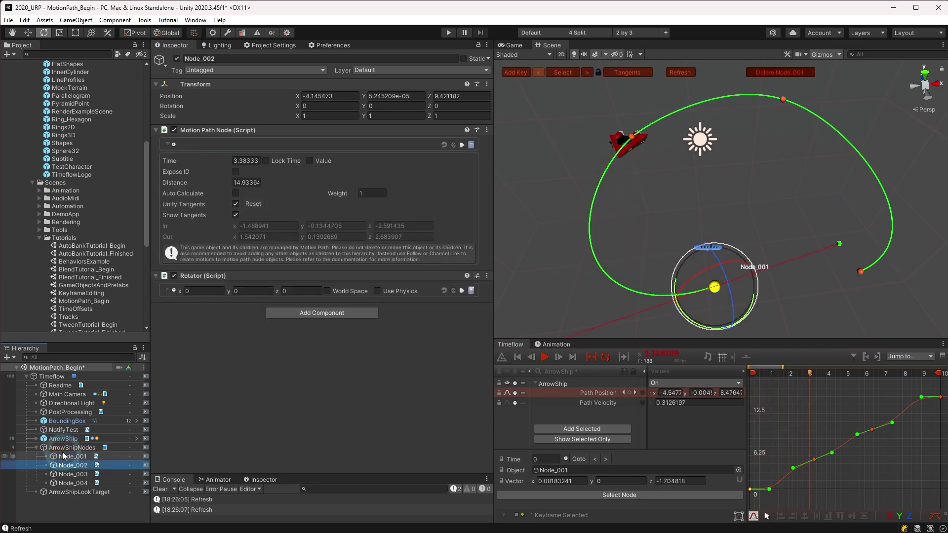
key(Down)
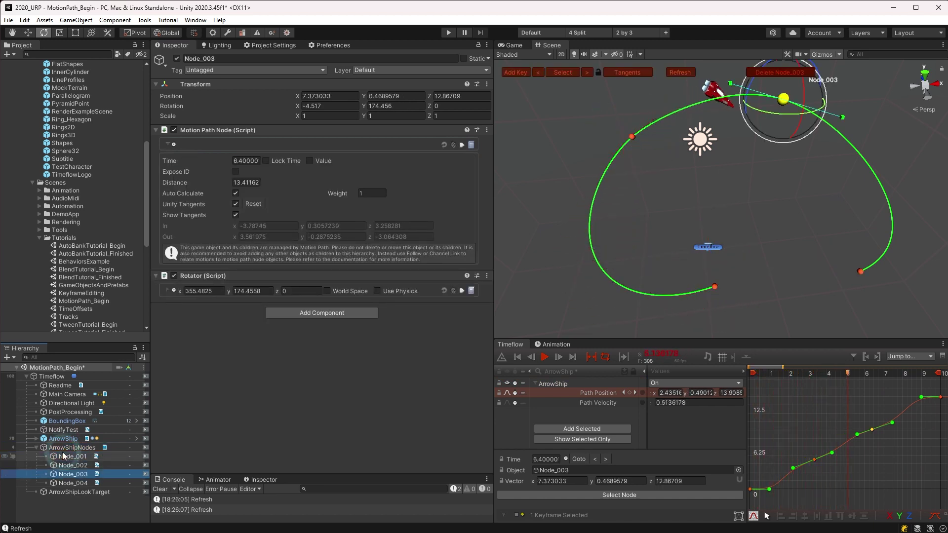
key(Down)
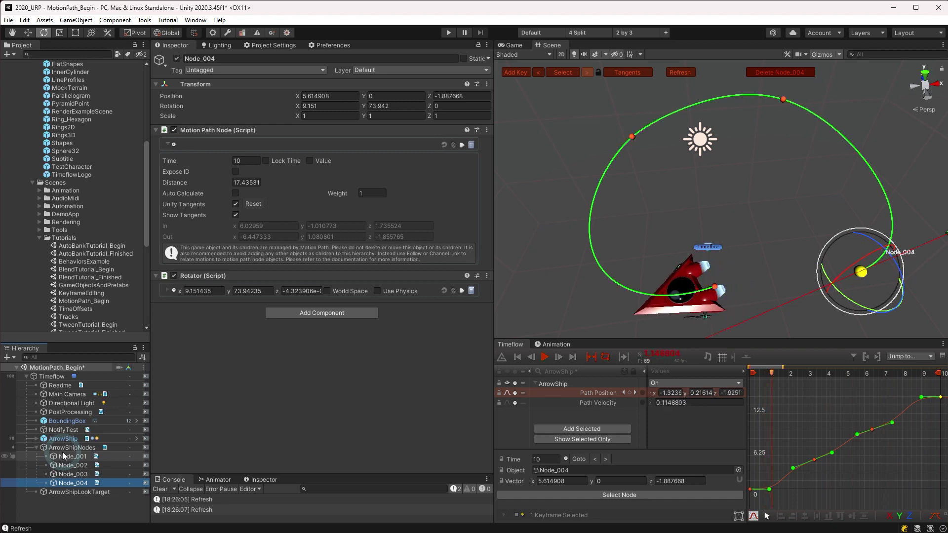
click(61, 438)
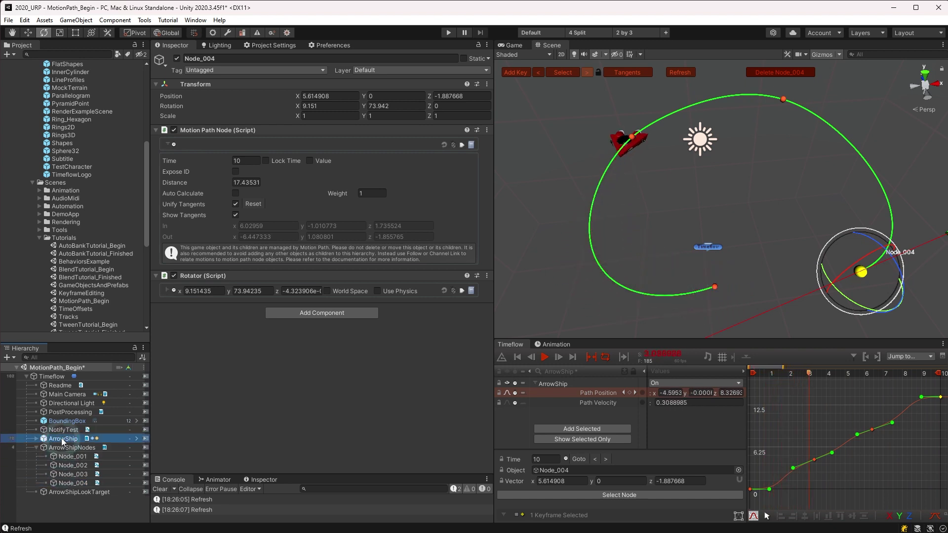
click(340, 320)
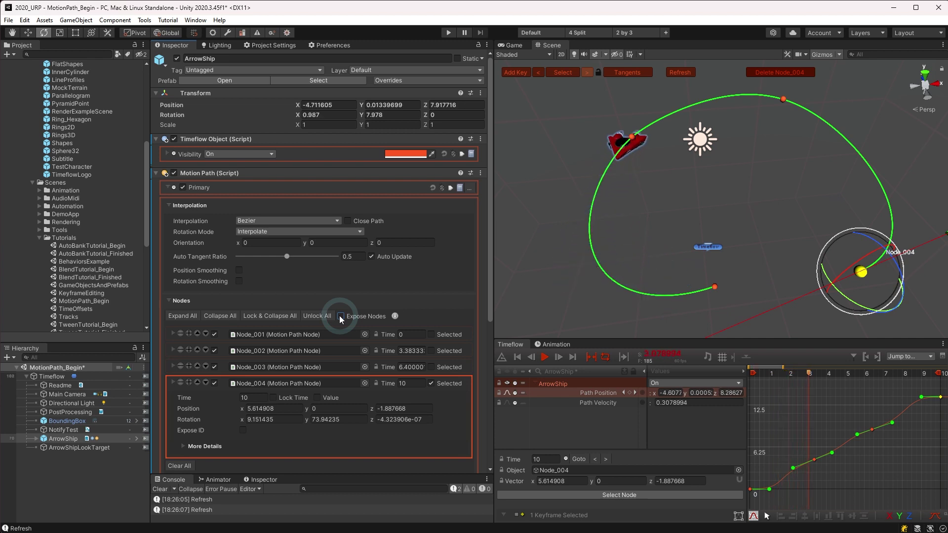
Switch rotation mode to Look Ahead with orientation Y 180 and look-ahead time 1
click(300, 232)
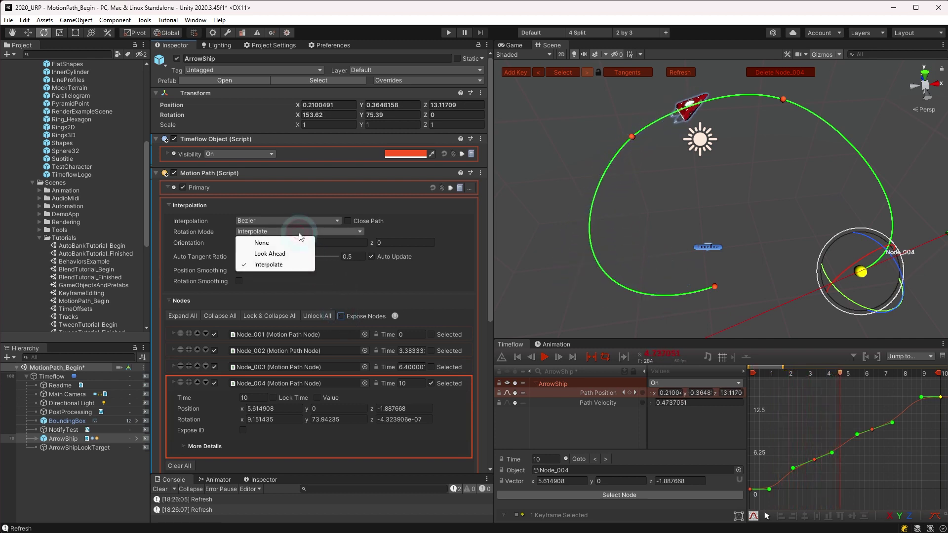
click(279, 254)
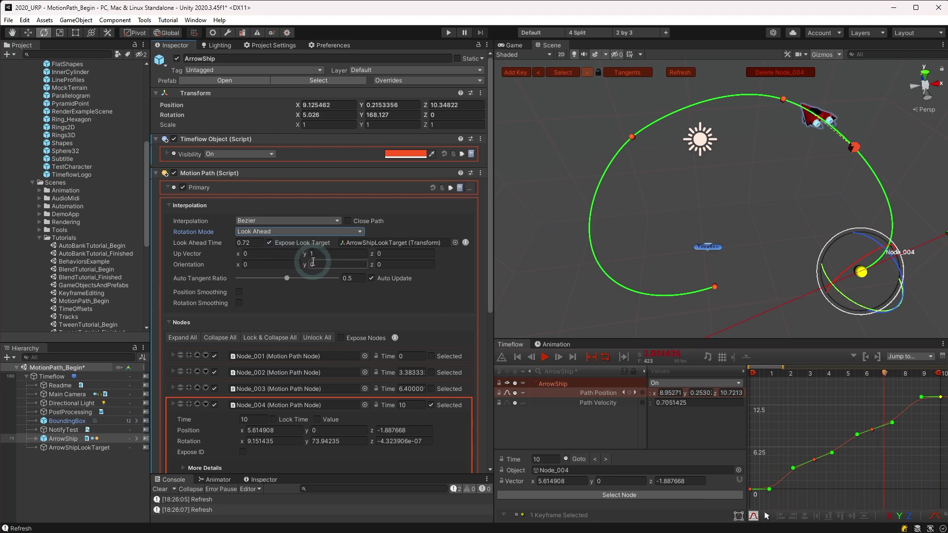
click(316, 264)
text(180)
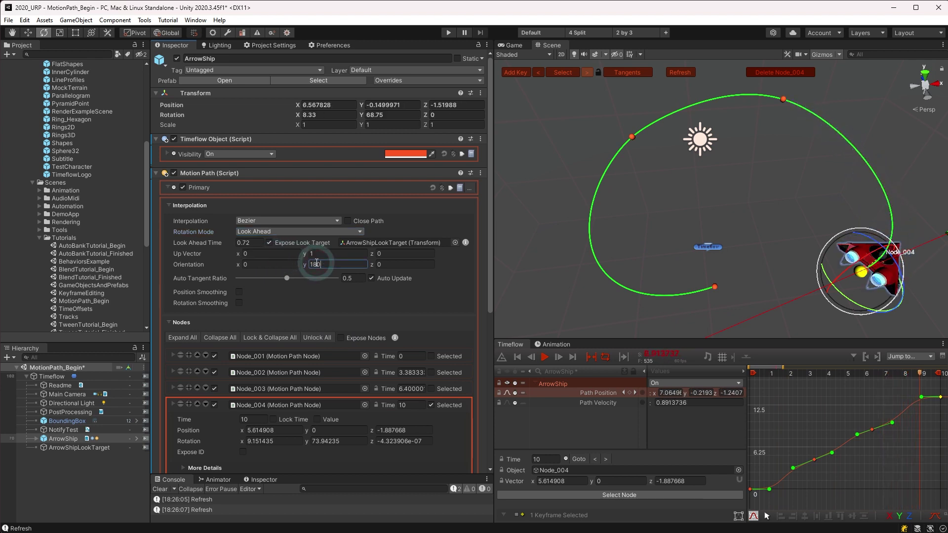
click(259, 243)
text(1)
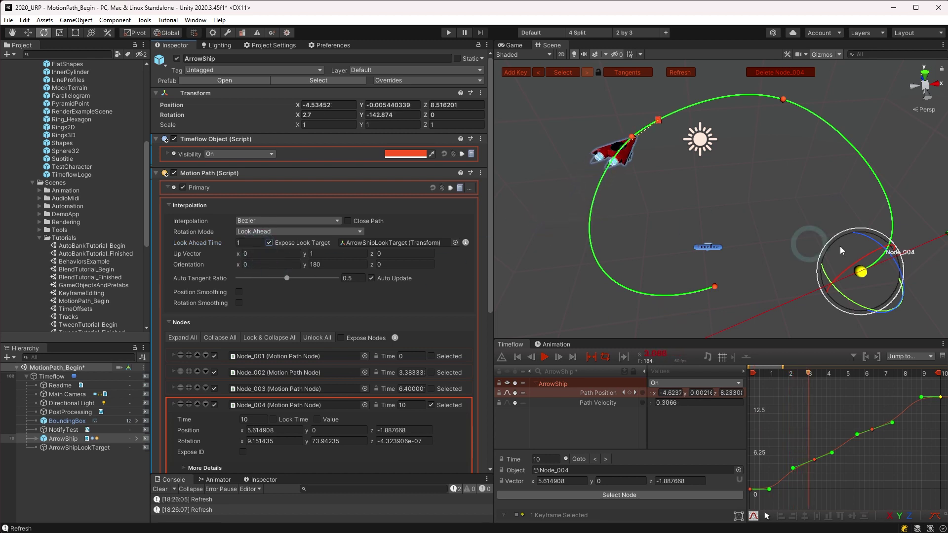
Roll the ship to orientation Z -38.44 and set auto tangent ratio to 0.563
alt+drag(839, 272, 773, 248)
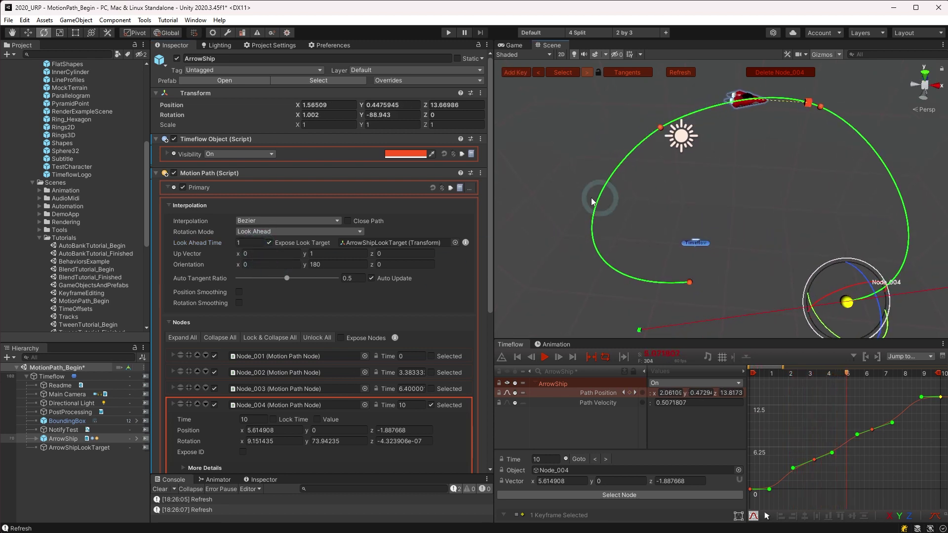
drag(373, 268, 102, 242)
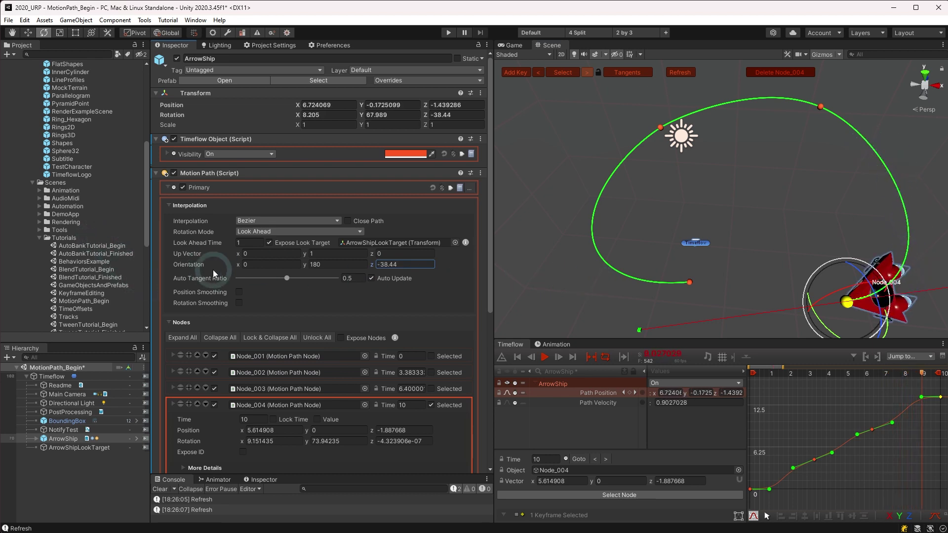
mouse_move(285, 279)
mouse_down()
mouse_move(250, 280)
mouse_move(293, 278)
mouse_up()
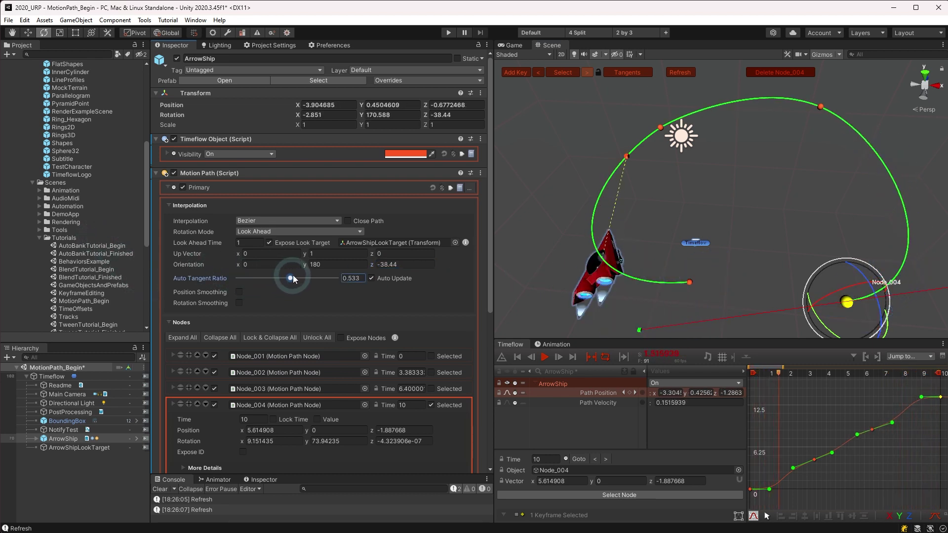
Select all path nodes, auto-calculate their tangents, and set auto tangent ratio to 0.764
click(562, 72)
click(581, 78)
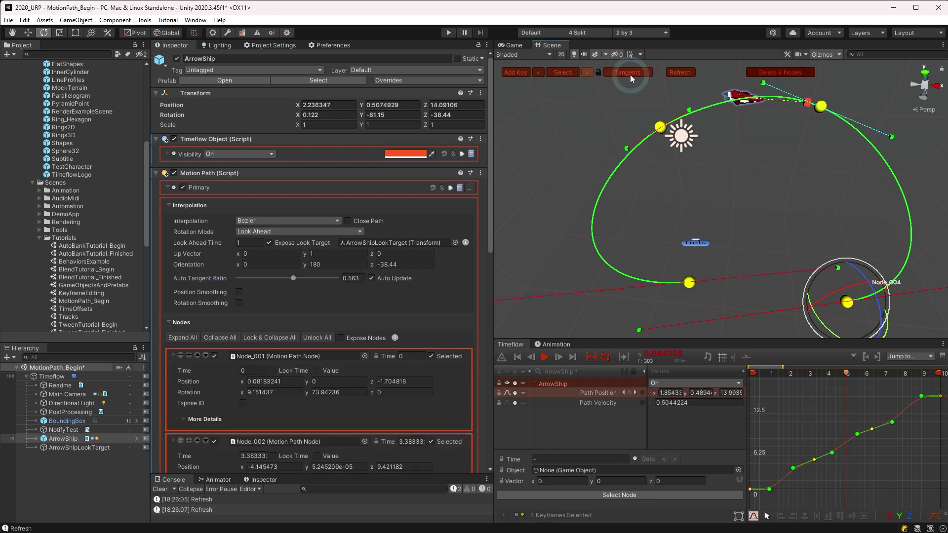
click(629, 74)
click(651, 82)
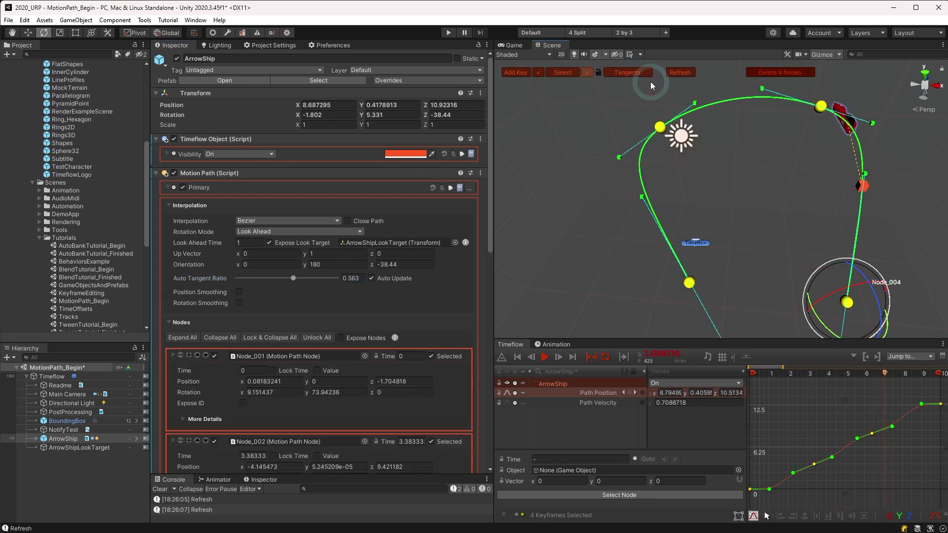
drag(289, 280, 313, 280)
click(455, 222)
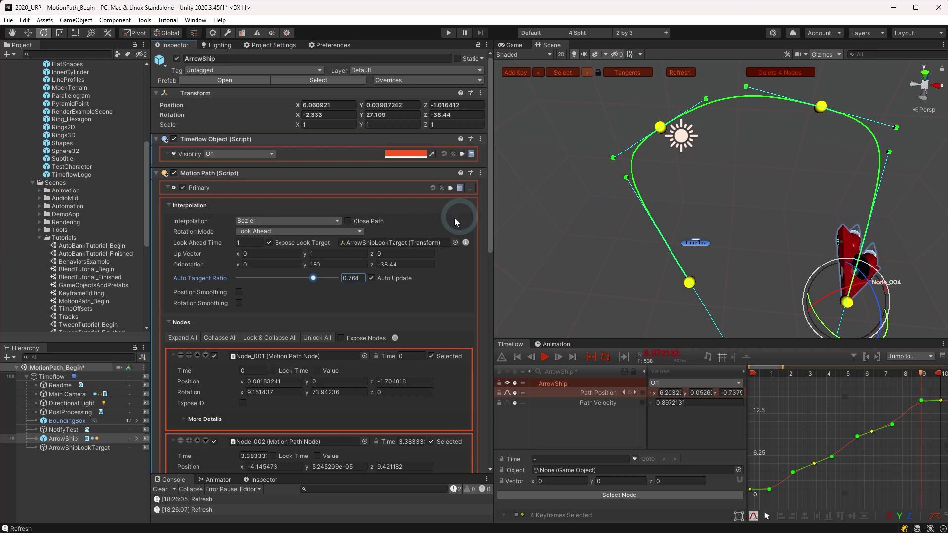
Give Node_001 a tangent weight of 0.25, then lock and collapse all nodes
click(178, 420)
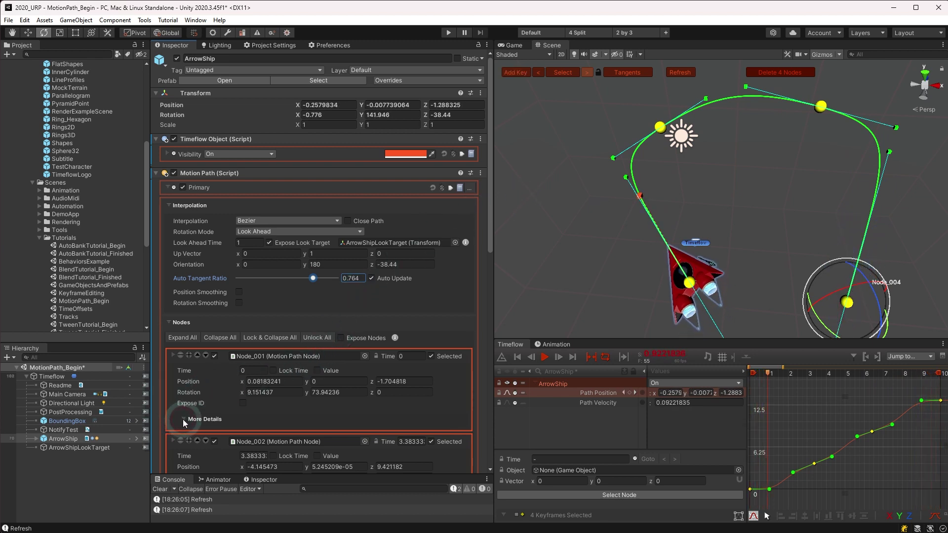
click(288, 442)
text(0)
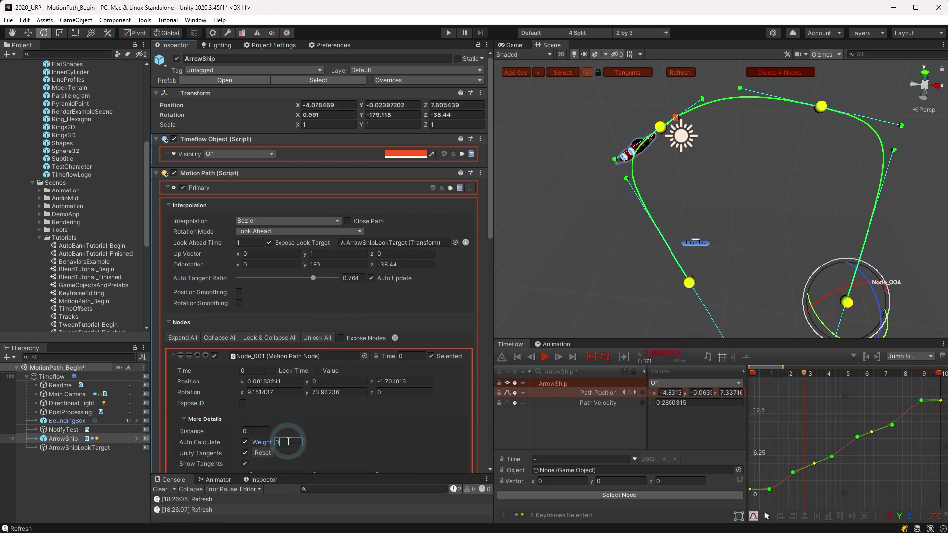
text(.25)
click(378, 369)
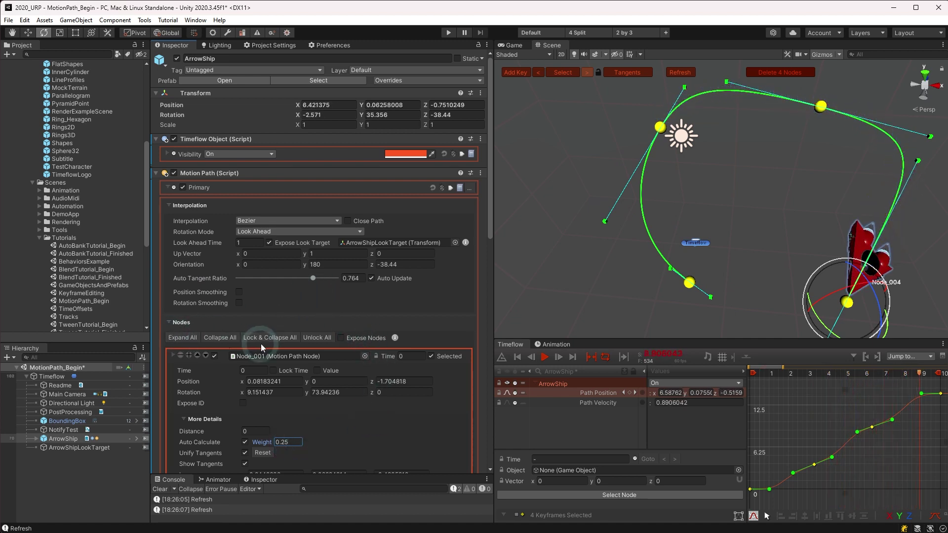
click(277, 339)
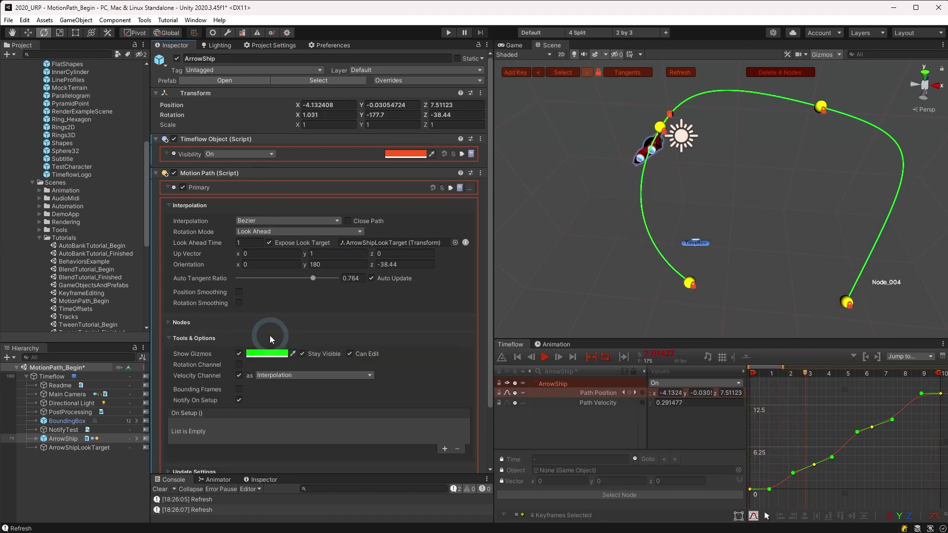
Turn on Position and Rotation Smoothing, each with a time of 1
click(230, 355)
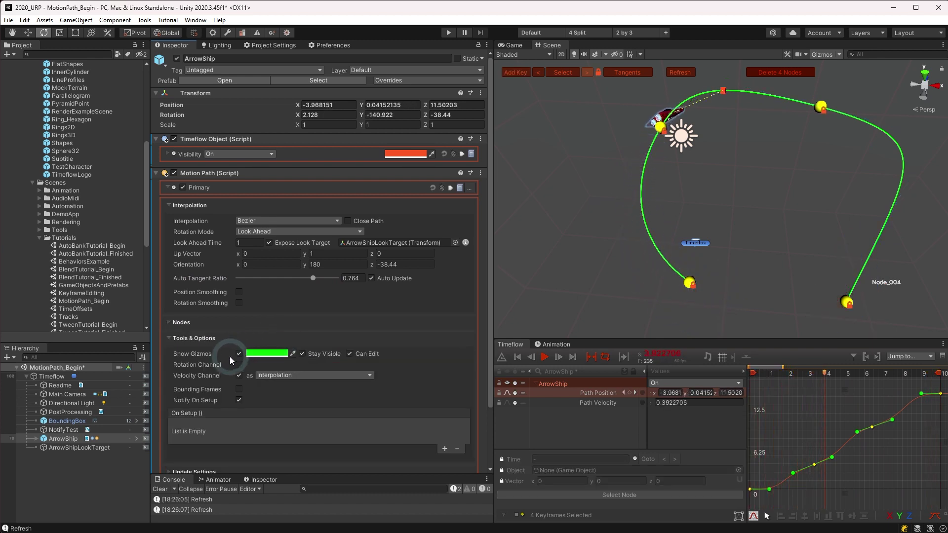
click(238, 293)
click(279, 292)
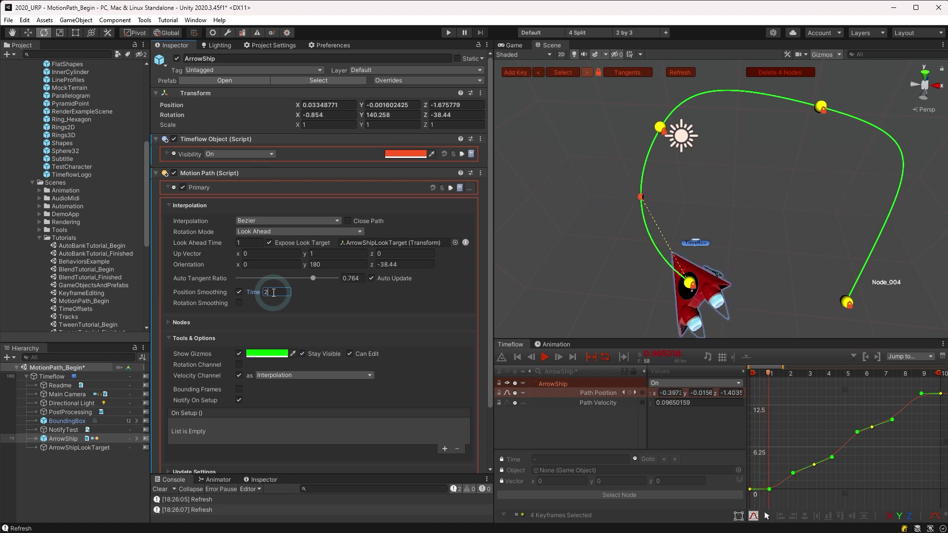
click(239, 304)
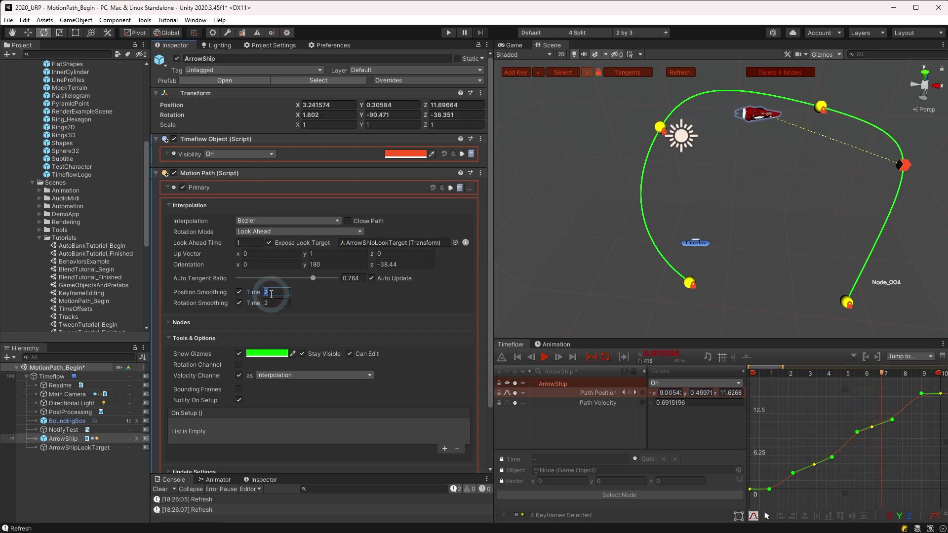
text(1)
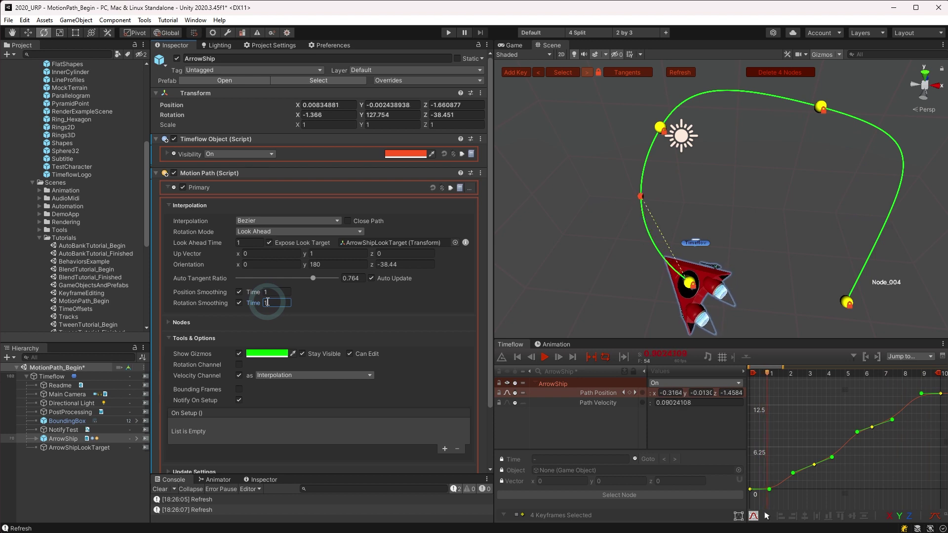
click(266, 303)
text(1)
Set path orientation Z to 0 and switch Position Smoothing back off
click(399, 264)
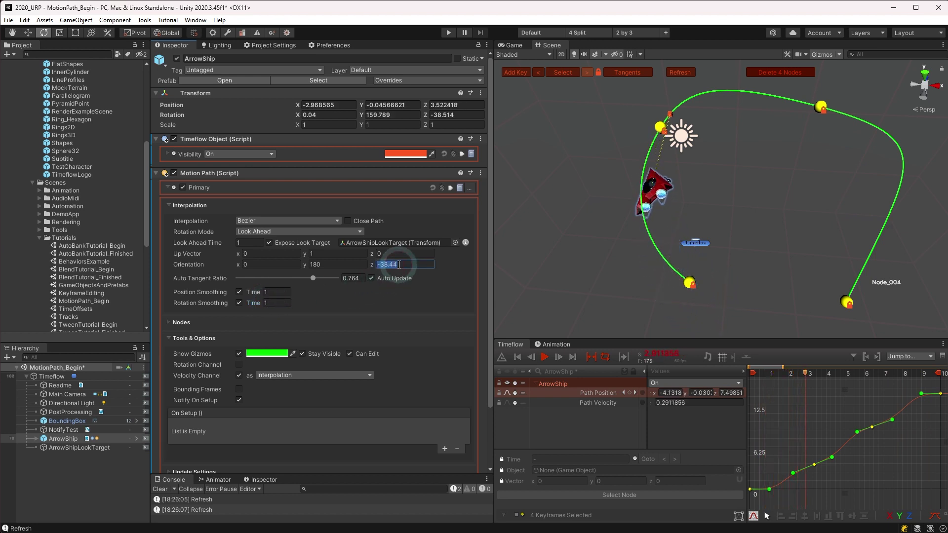
click(286, 291)
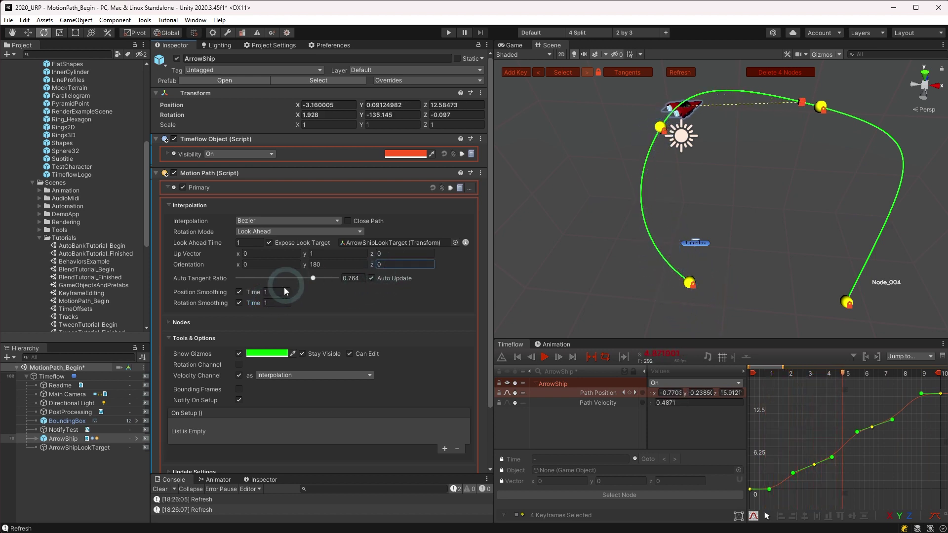
click(240, 292)
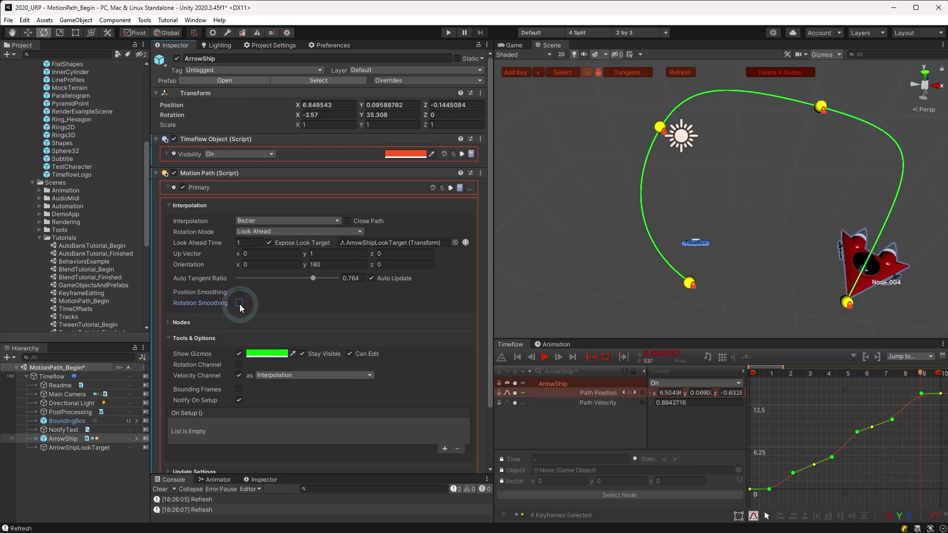
Turn off Rotation Smoothing and change the path gizmo colour to orange
click(210, 329)
click(266, 354)
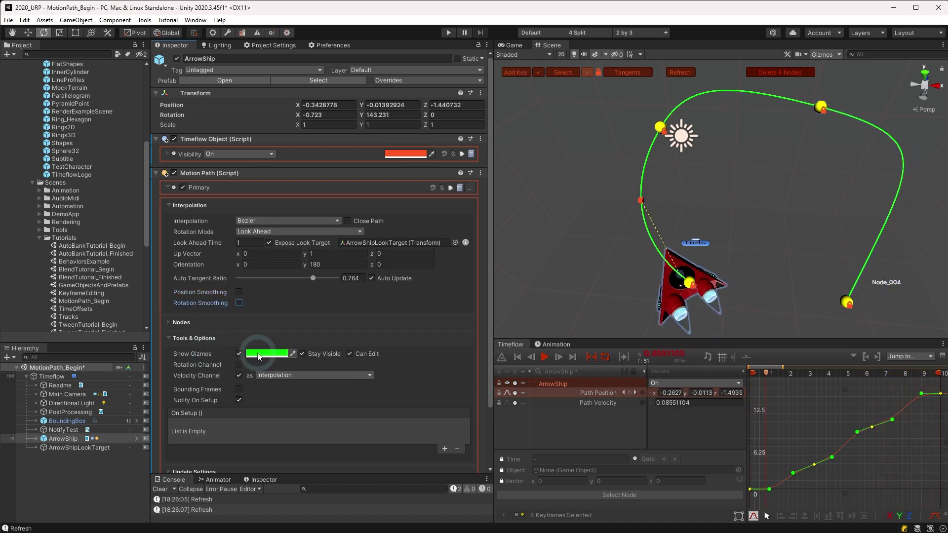
mouse_move(364, 347)
mouse_down()
mouse_move(379, 390)
mouse_move(377, 345)
mouse_up()
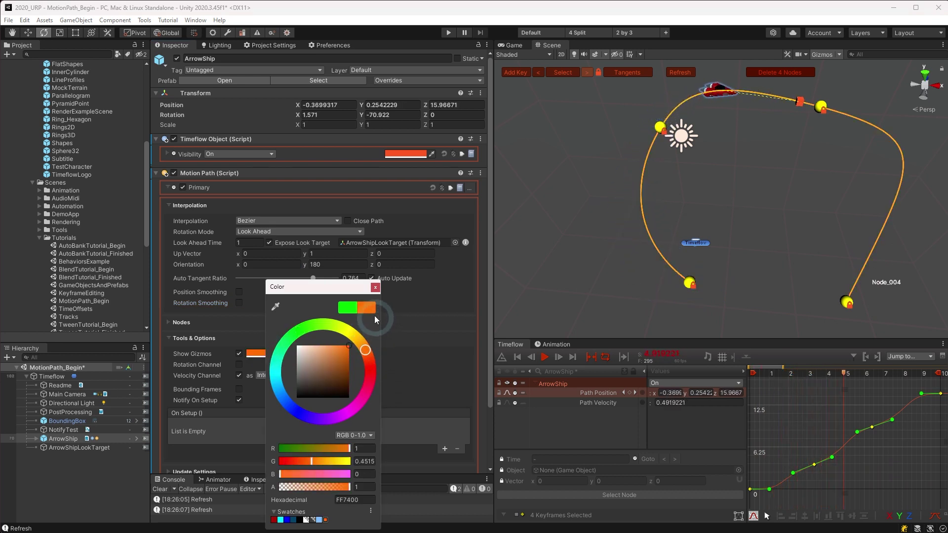
click(375, 288)
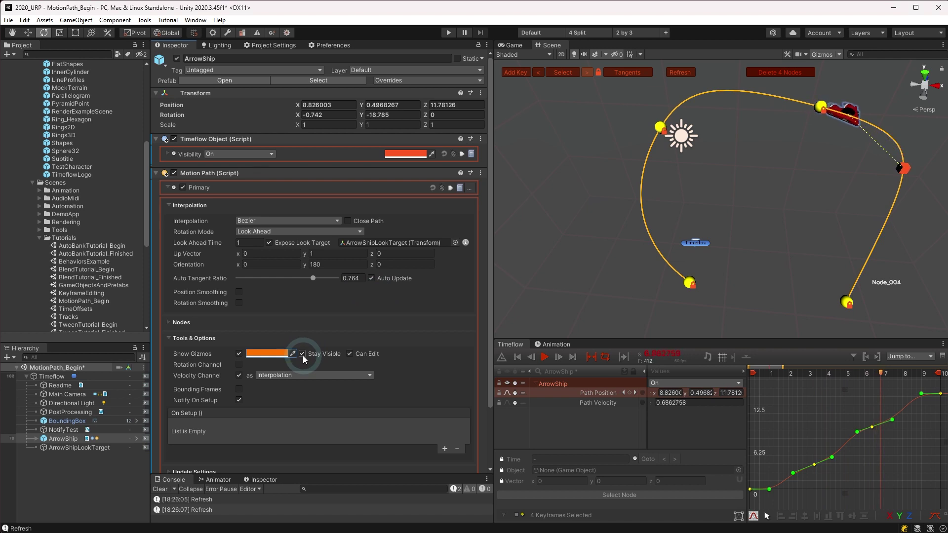
Uncheck Can Edit to lock the path and enable the Rotation Channel
click(349, 353)
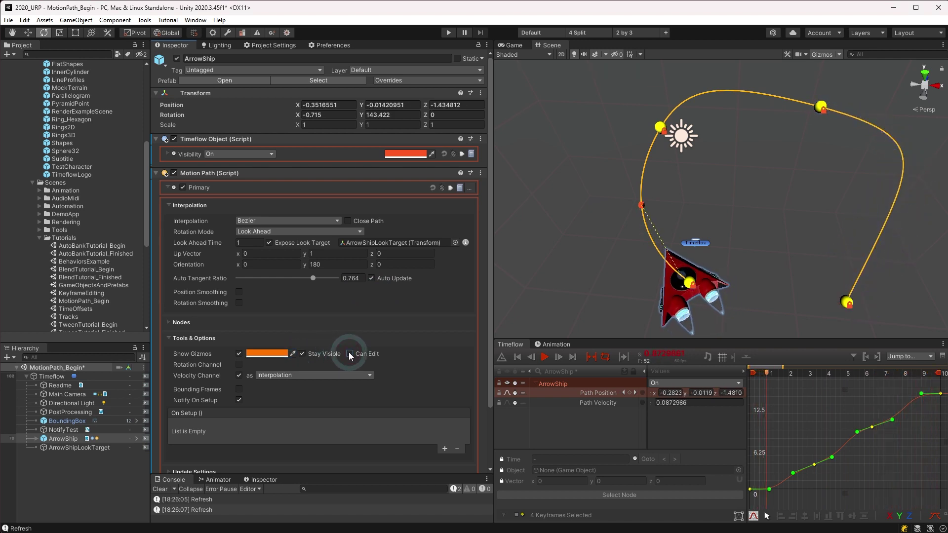
alt+drag(822, 186, 760, 187)
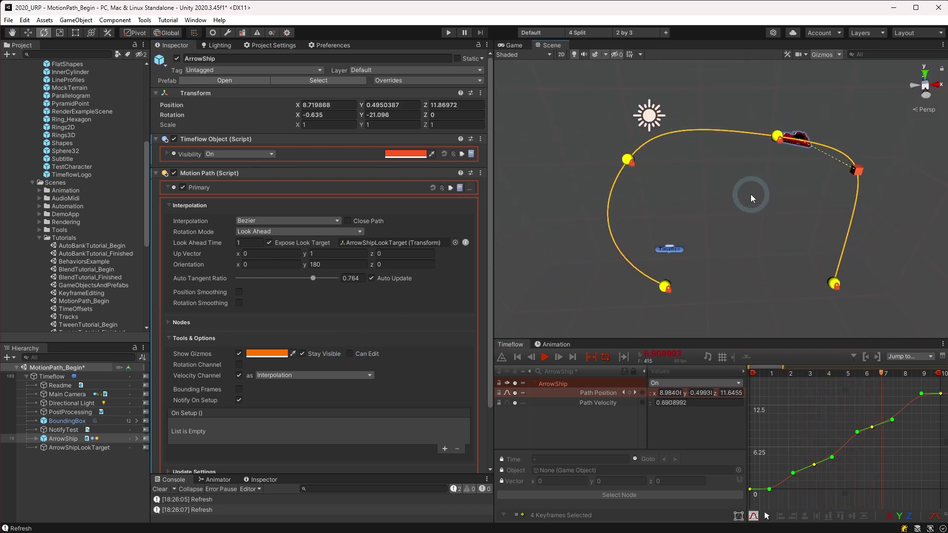
click(239, 364)
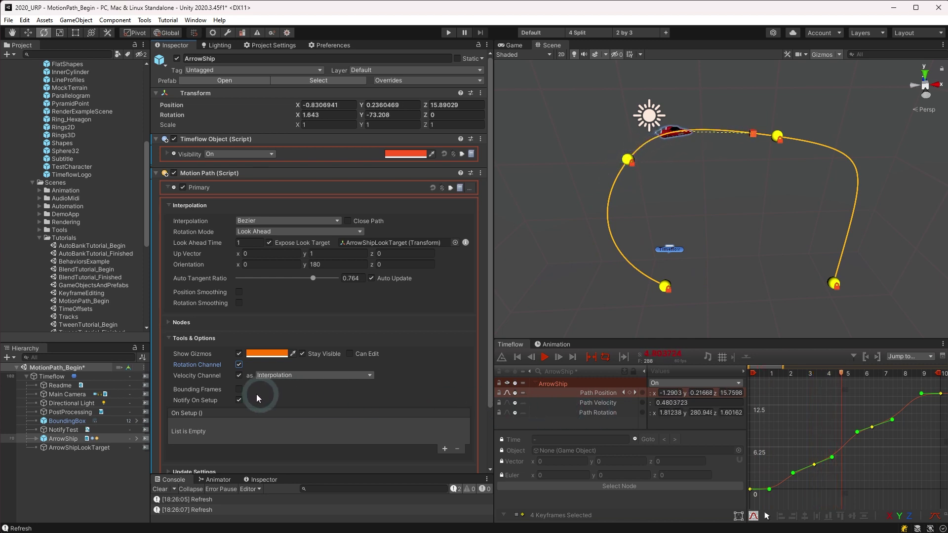
Enable Bounding Frames and set their colour to yellow-orange FFB400
click(239, 390)
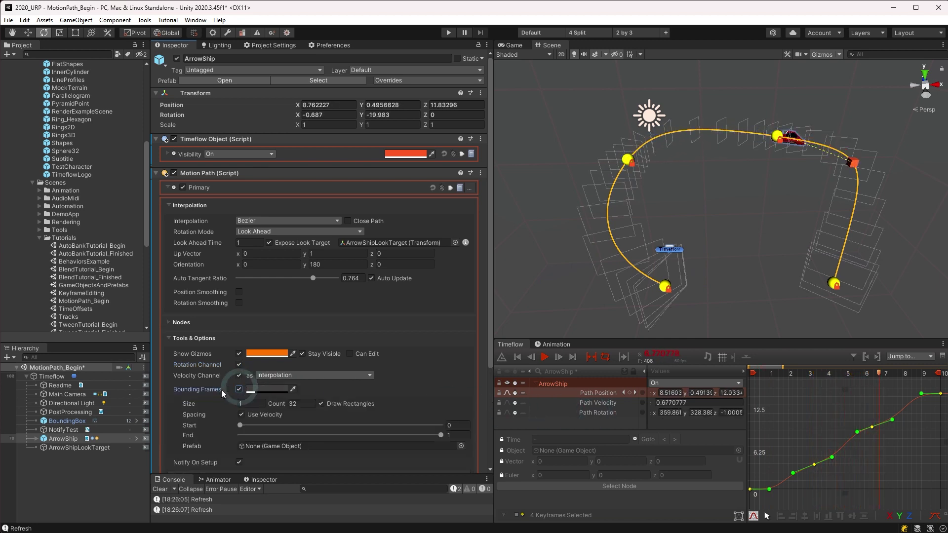
scroll(211, 381, down, 5)
click(272, 256)
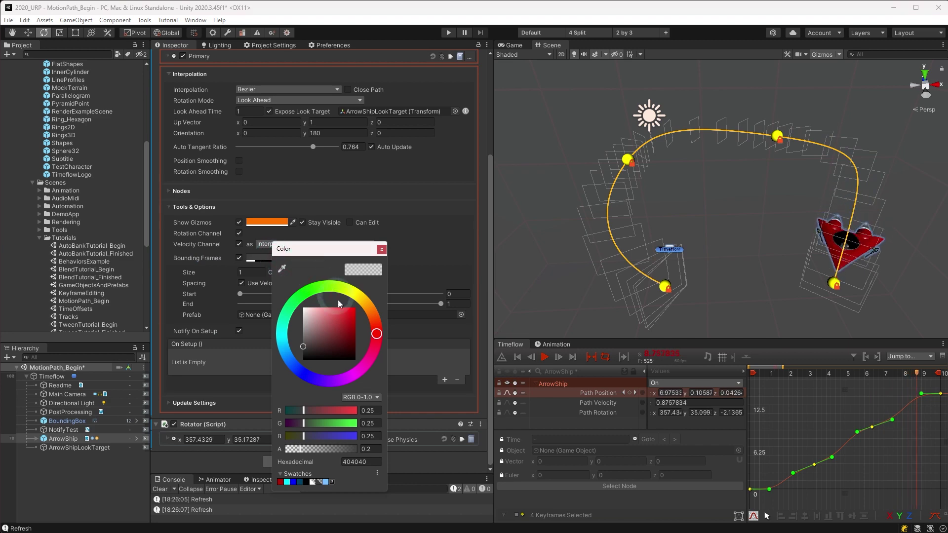
click(355, 308)
drag(377, 316, 364, 302)
click(382, 249)
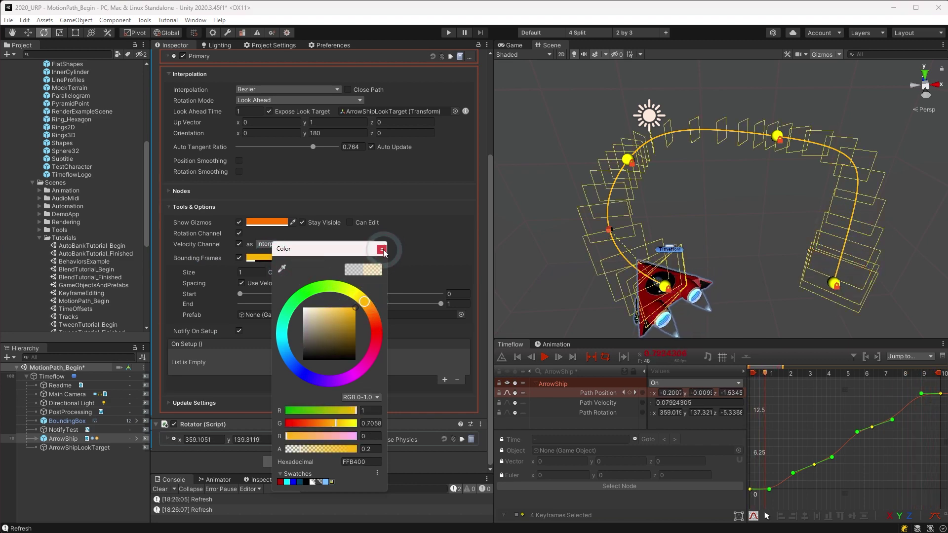
Space the bounding frames evenly ignoring velocity and adjust their start and end along the path
alt+drag(786, 244, 707, 213)
click(475, 273)
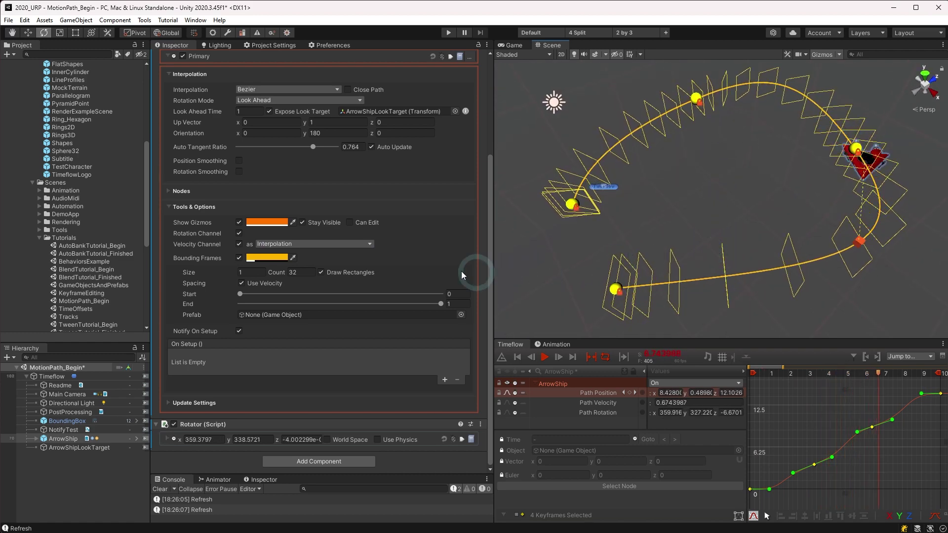
click(244, 284)
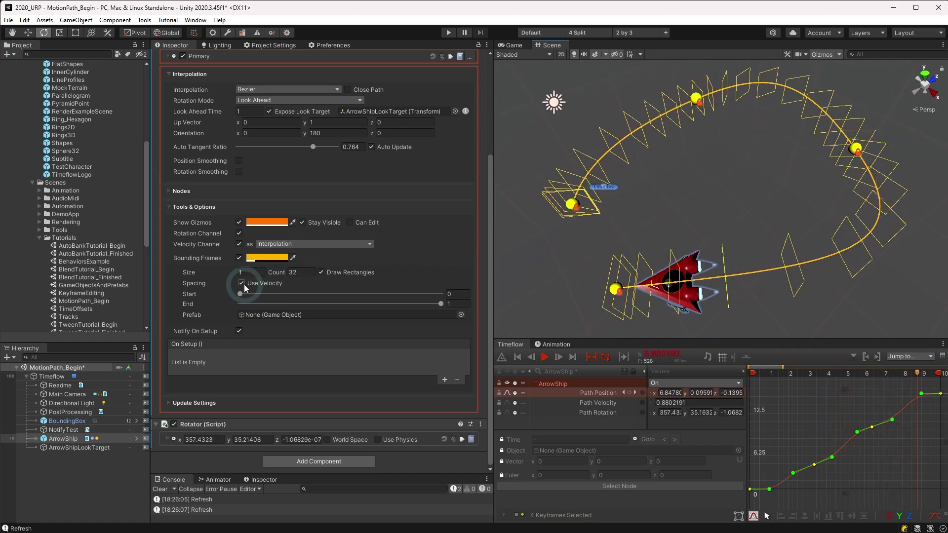
click(243, 285)
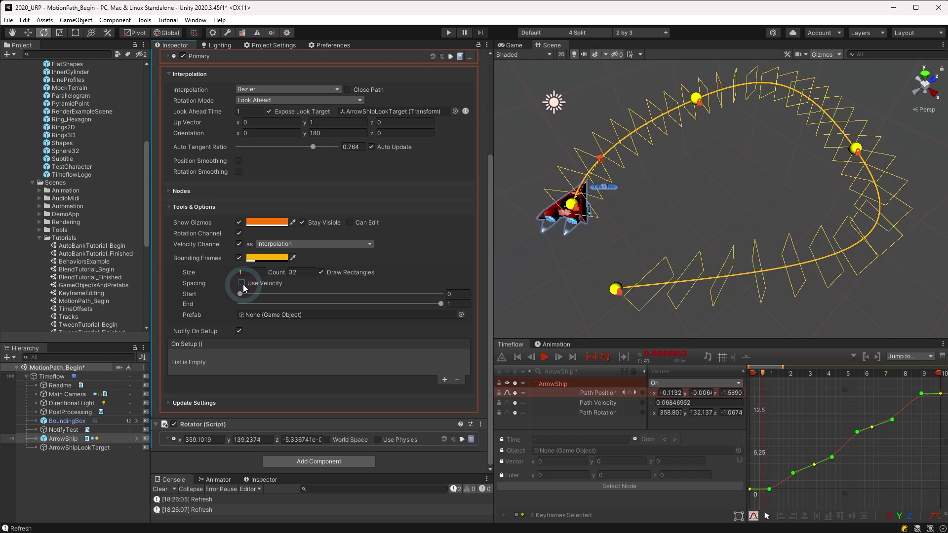
click(241, 295)
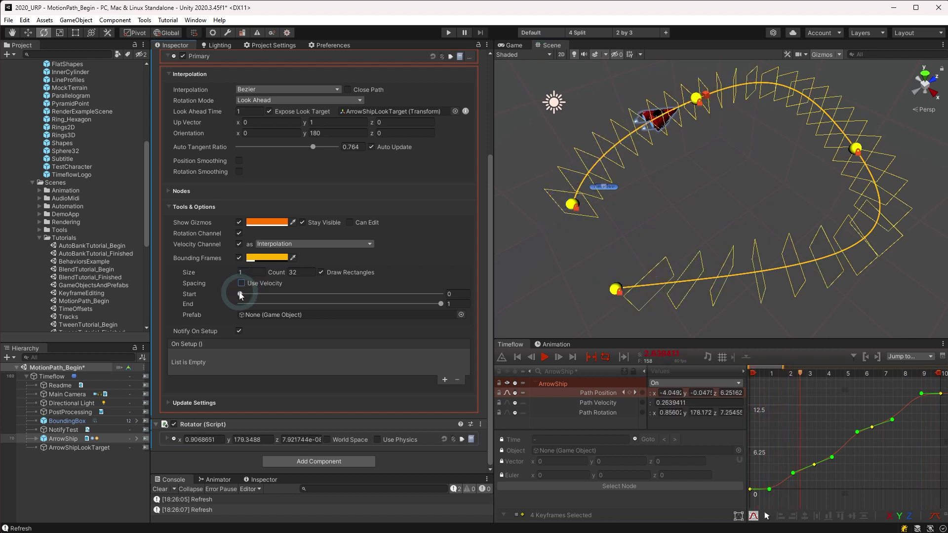
drag(241, 294, 299, 294)
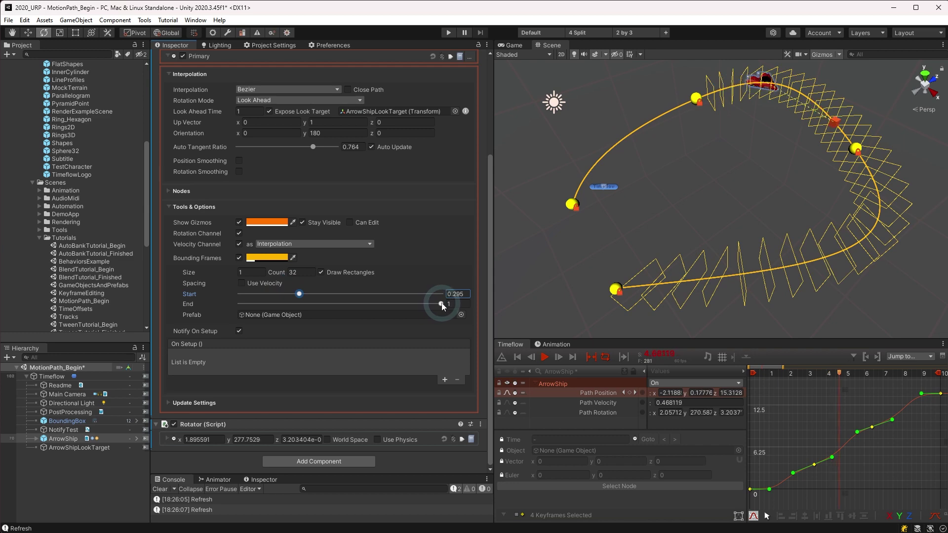
mouse_move(442, 306)
mouse_down()
mouse_move(377, 301)
mouse_move(450, 299)
mouse_up()
drag(299, 294, 220, 295)
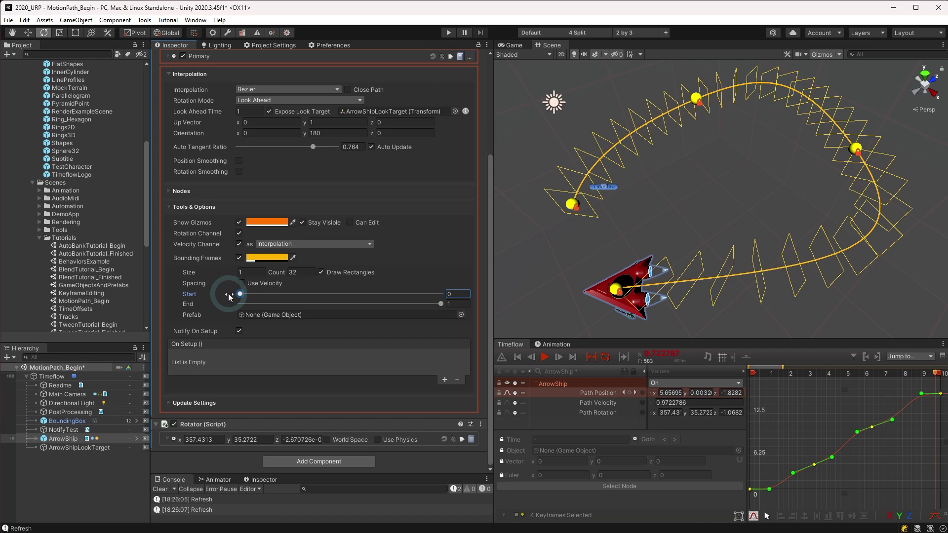
Check the game camera view, then assign Ring_Hexagon as the bounding frames prefab
click(514, 45)
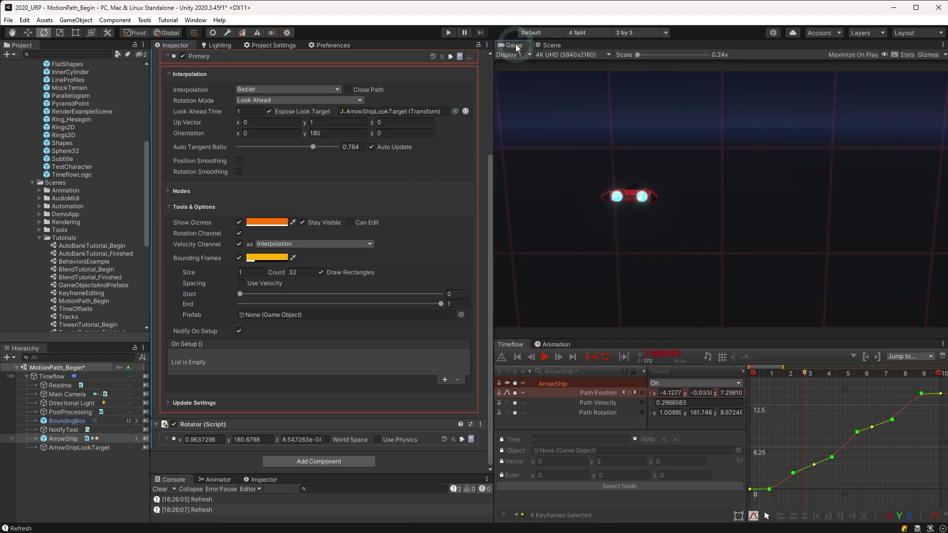
click(562, 46)
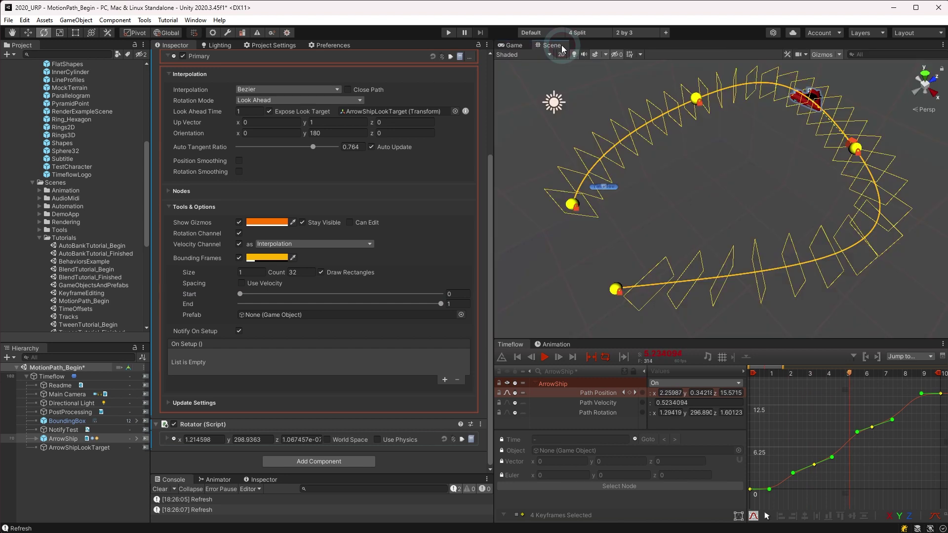
click(279, 315)
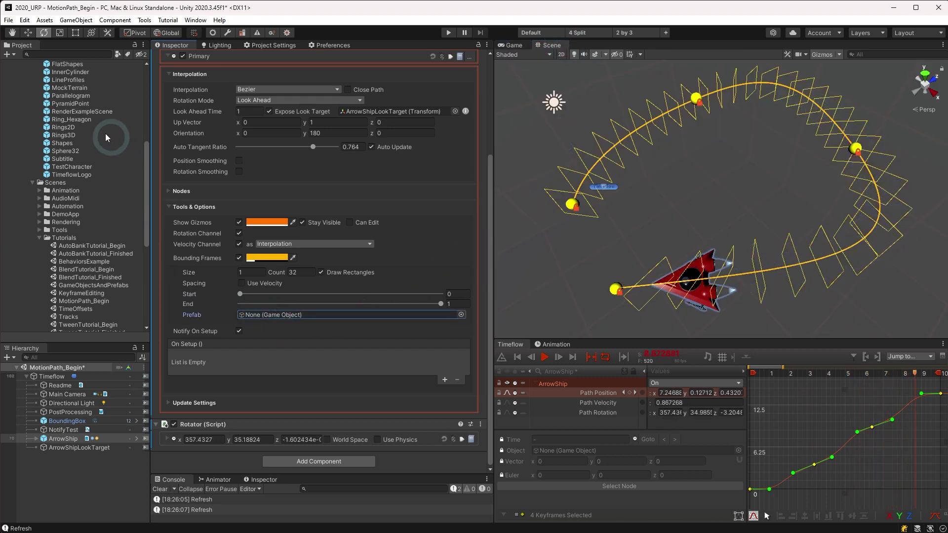
drag(81, 119, 283, 316)
Set the generated object scale to 0.1 and turn off Draw Rectangles
click(397, 314)
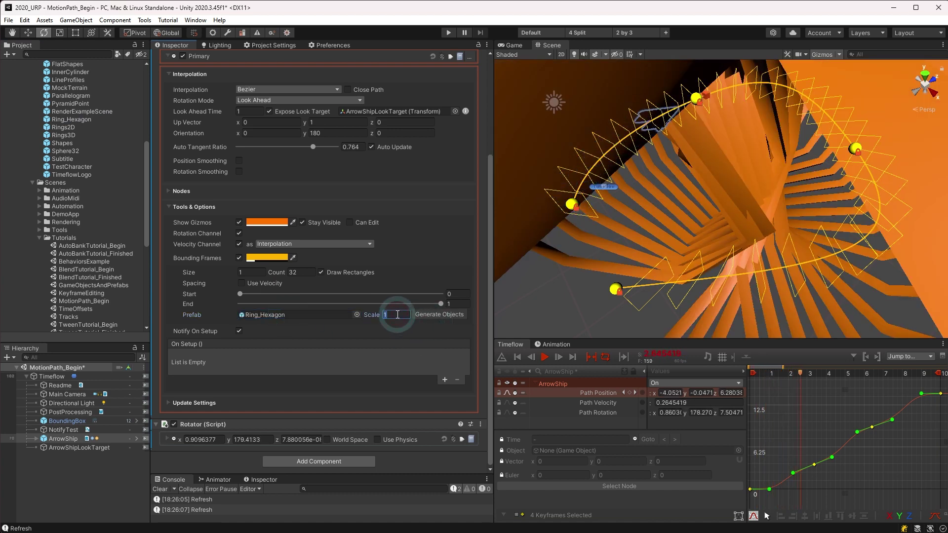
text(0.1)
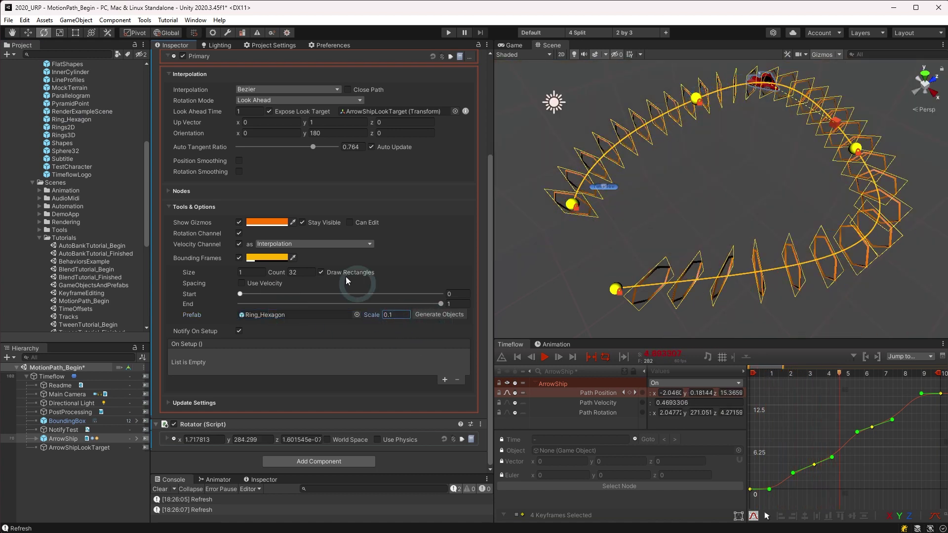
click(321, 273)
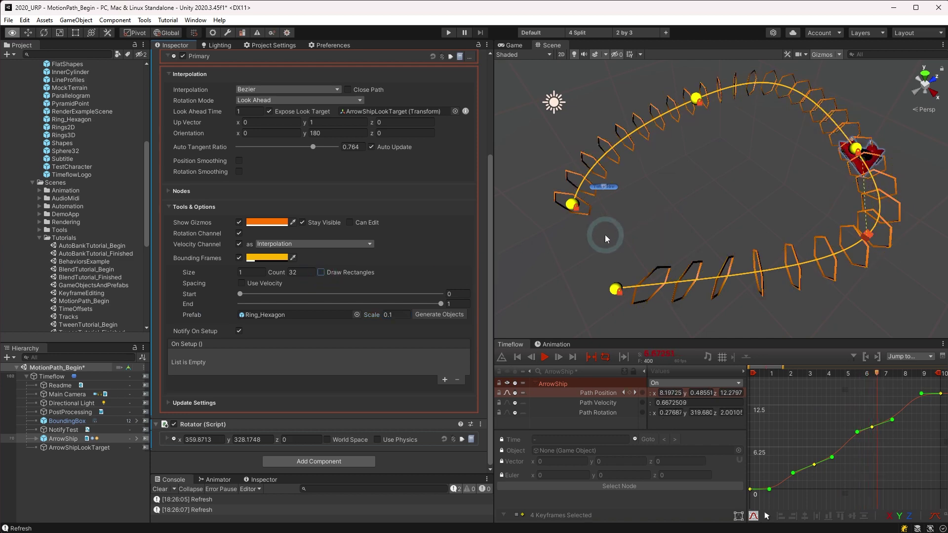
mouse_move(606, 235)
alt+mouse_down()
mouse_move(745, 184)
mouse_move(528, 128)
mouse_move(517, 51)
alt+mouse_up()
click(512, 45)
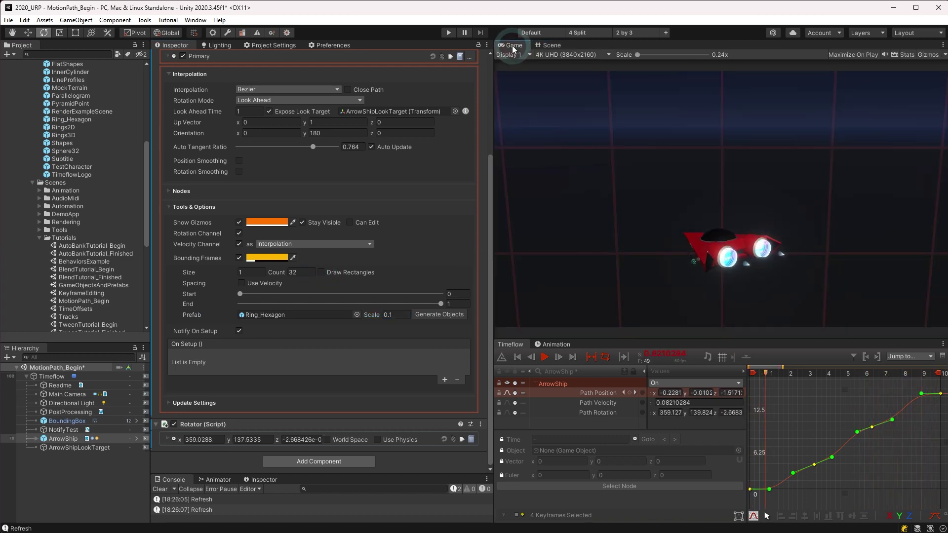
click(556, 44)
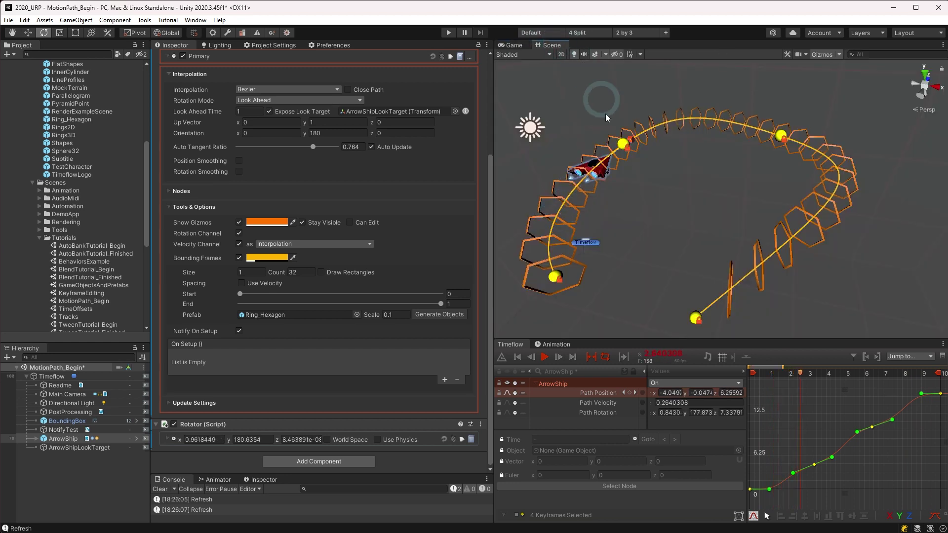
Generate the ring objects and expand ArrowShip_BoundingFrames in the Hierarchy to list its clones
click(440, 316)
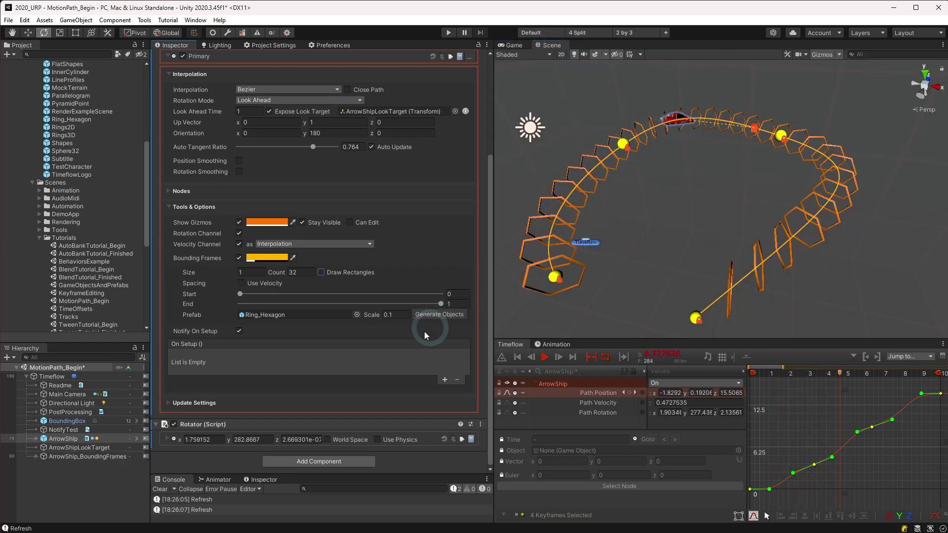
click(52, 457)
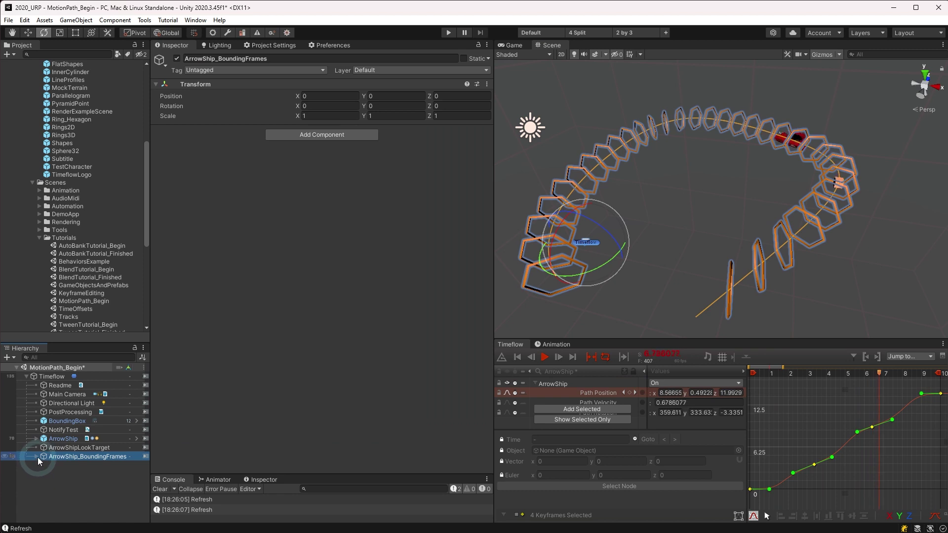
click(36, 457)
scroll(59, 457, down, 3)
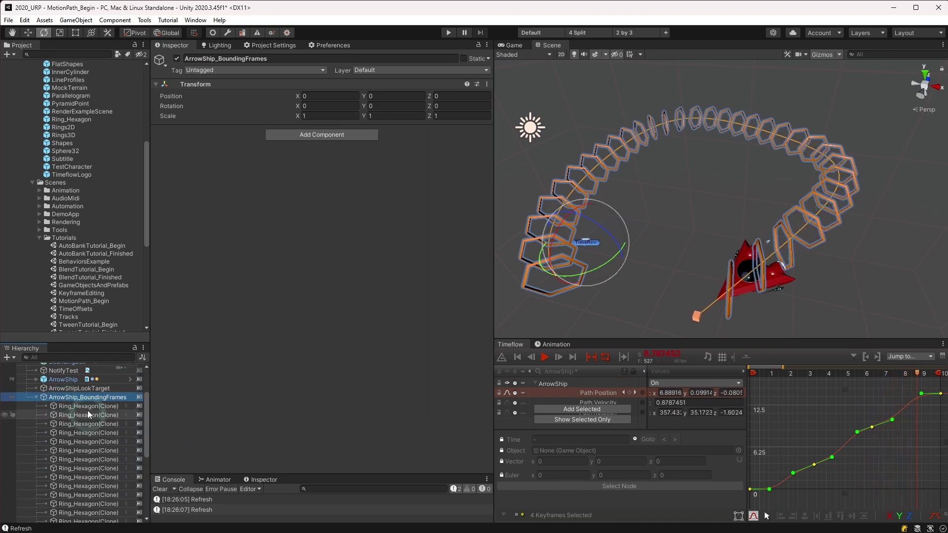
Check the ring tunnel in the Game view and inspect individual Ring_Hexagon(Clone) rings
click(516, 45)
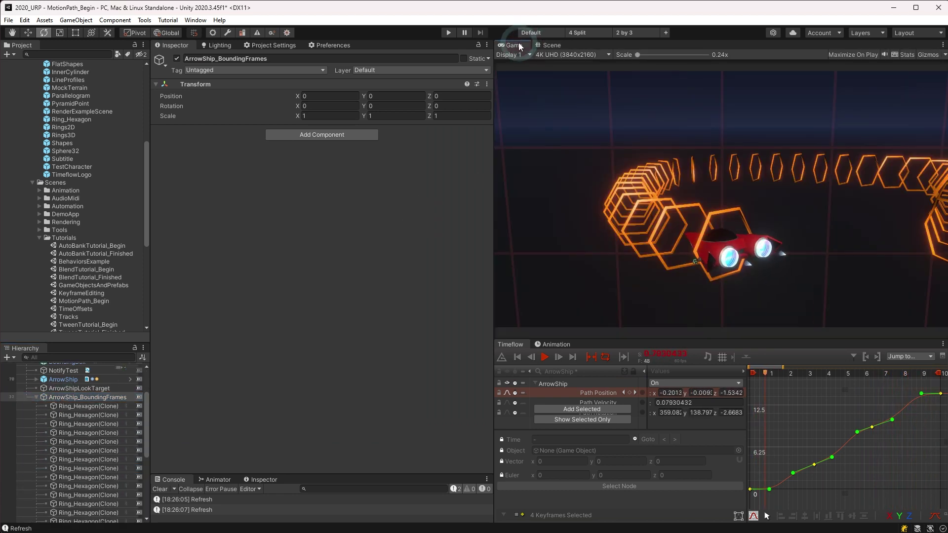
click(549, 45)
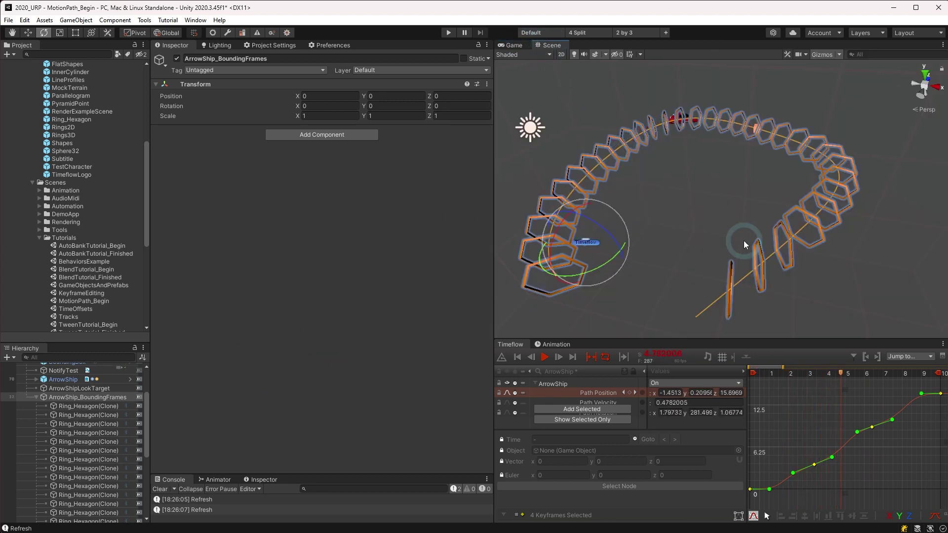
mouse_move(745, 244)
alt+mouse_down()
mouse_move(677, 233)
mouse_move(734, 228)
mouse_move(719, 261)
mouse_move(657, 288)
mouse_move(726, 275)
mouse_move(701, 286)
alt+mouse_up()
click(81, 406)
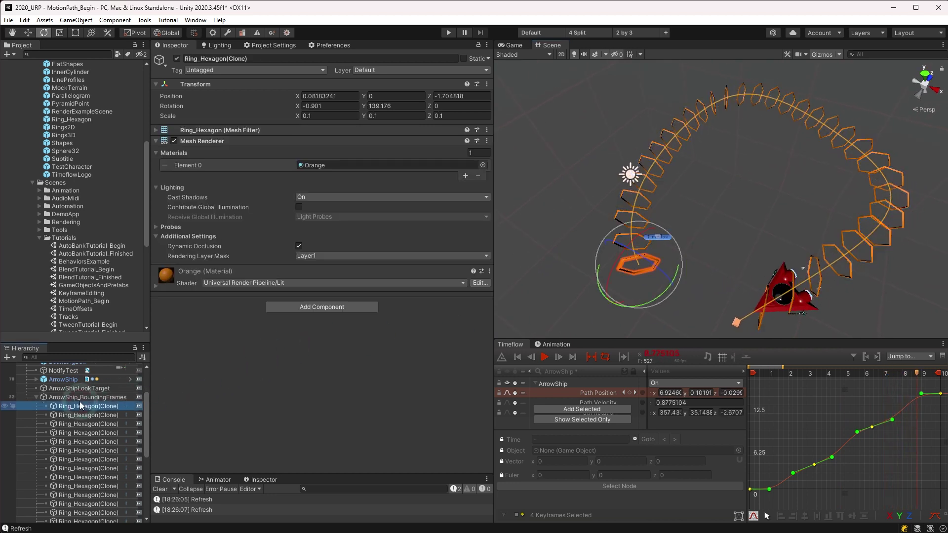
click(77, 415)
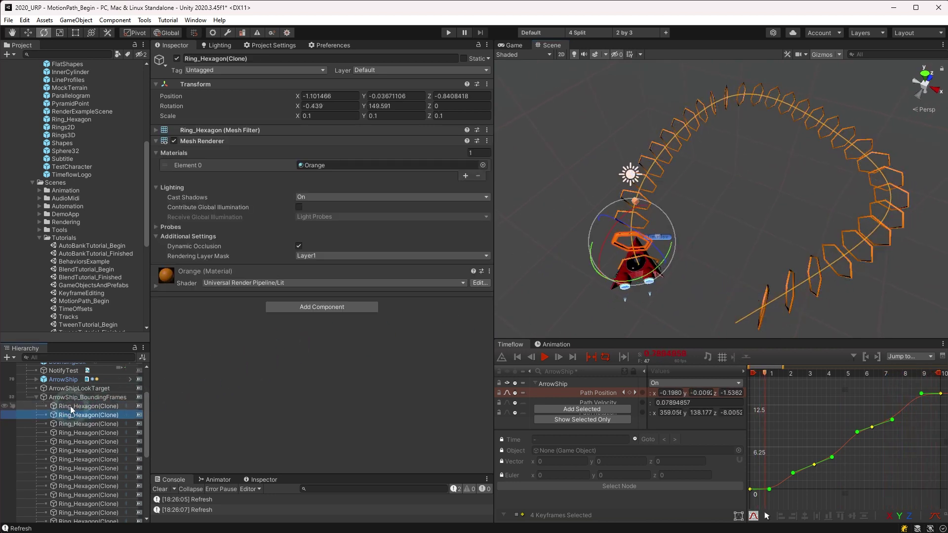
click(70, 398)
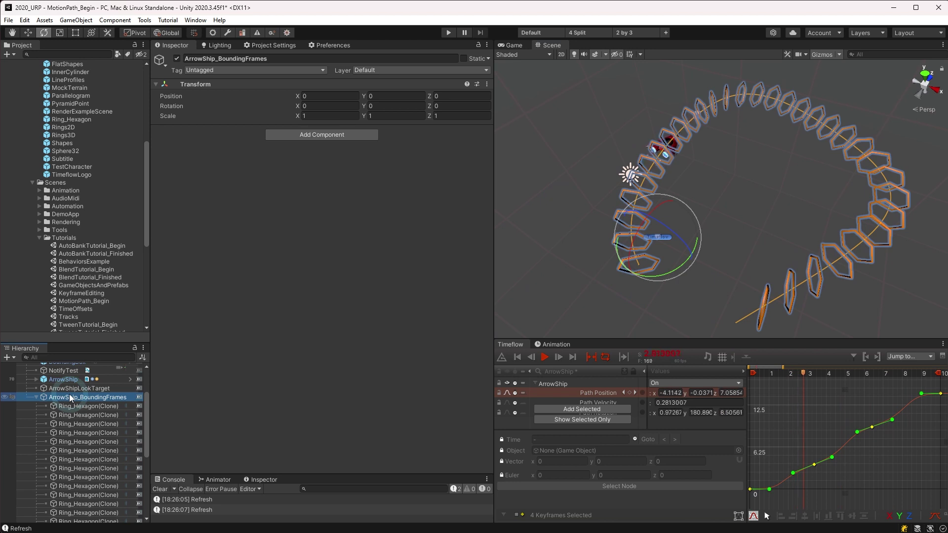
Add an On Setup event entry on ArrowShip that runs in Editor And Runtime
click(37, 399)
click(63, 438)
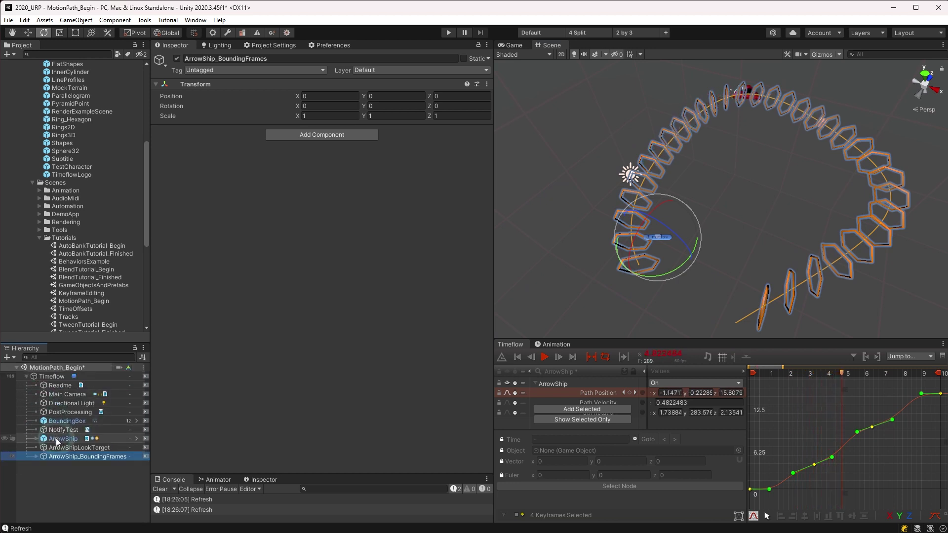
scroll(229, 387, down, 5)
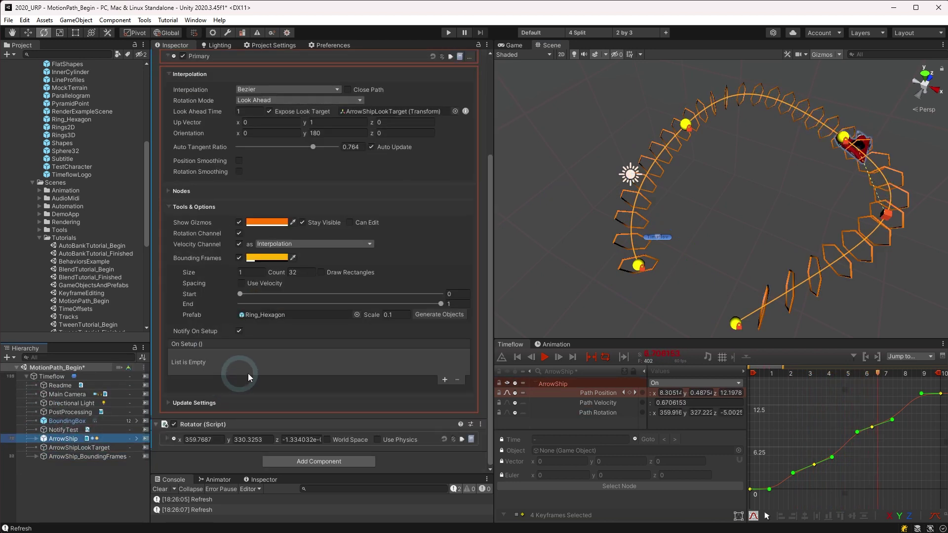
click(445, 380)
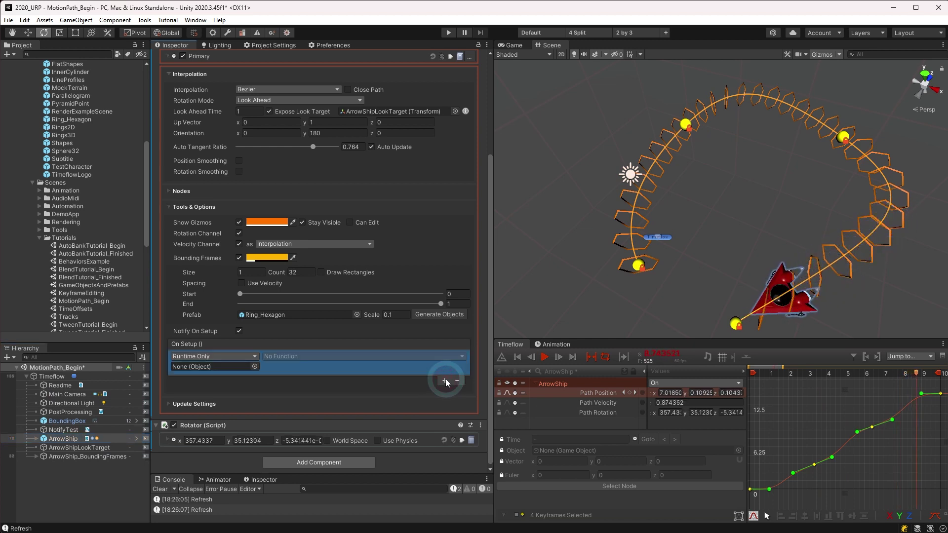
click(214, 356)
click(216, 379)
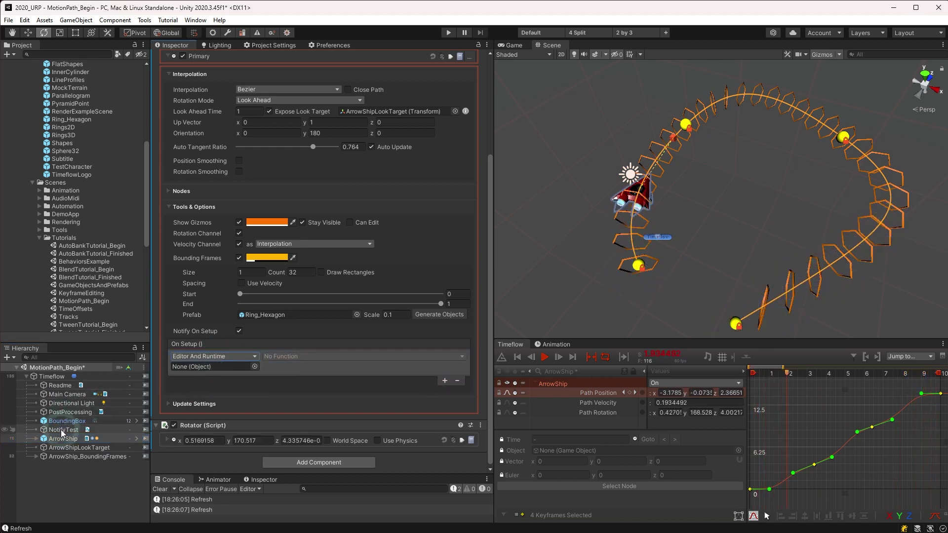
Assign the NotifyTest object and choose NotifyTest > Notify () as the called function
drag(63, 438, 201, 368)
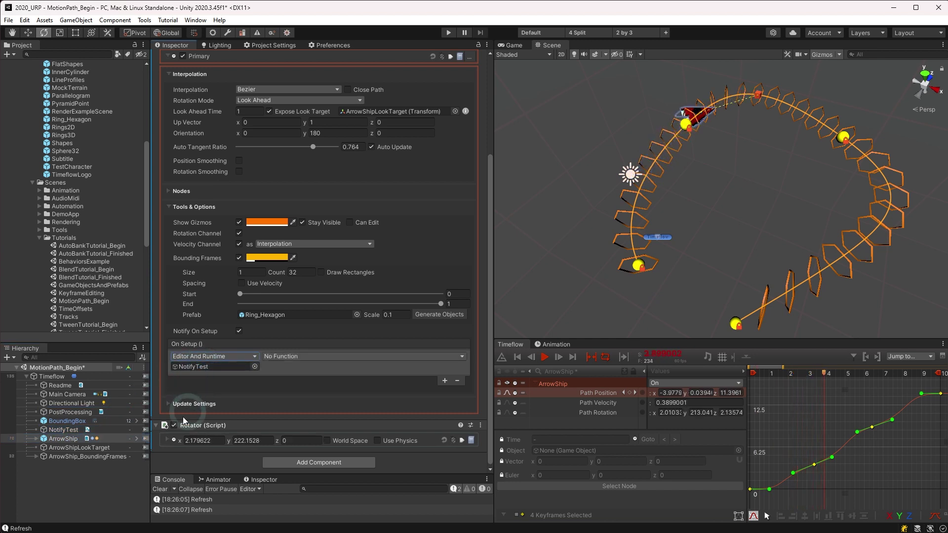
click(159, 489)
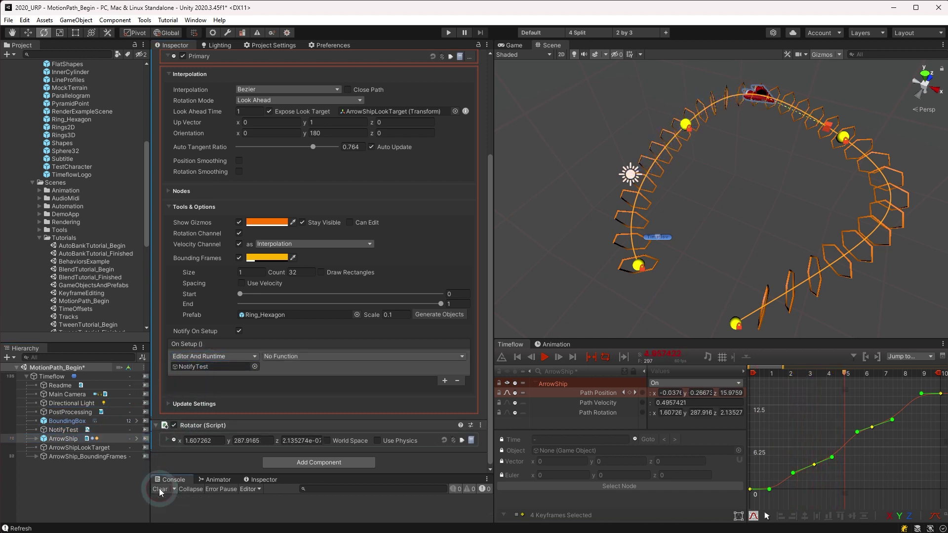
click(286, 360)
mouse_move(298, 417)
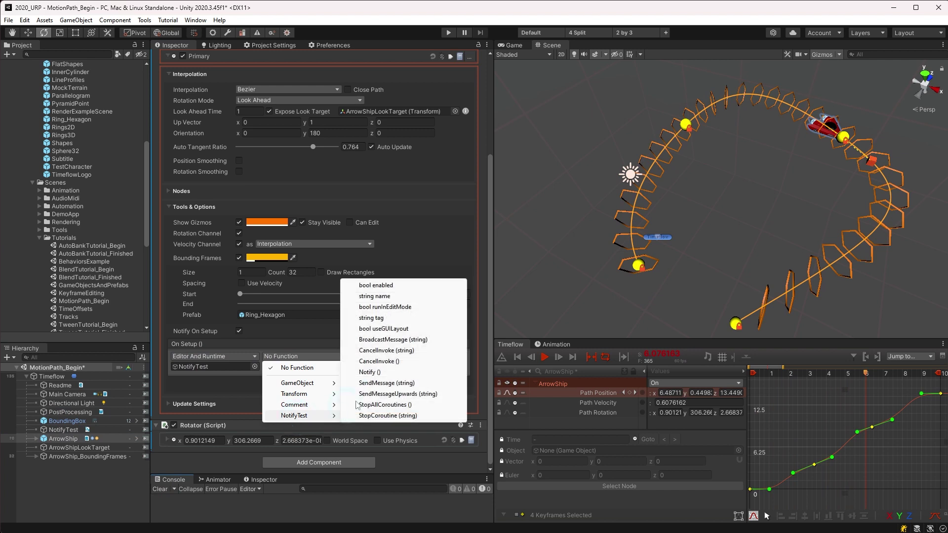
click(392, 373)
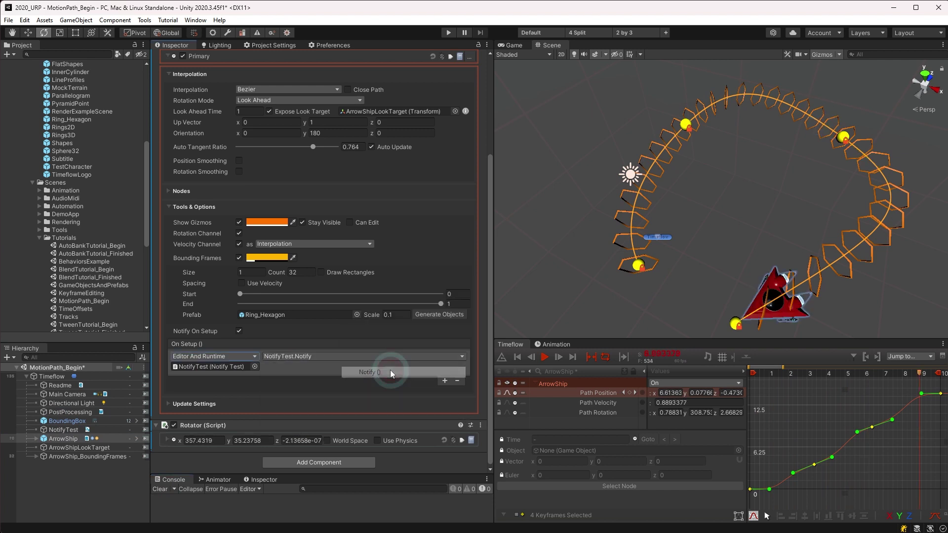
Stop playback, refresh Timeflow, and inspect the "Notification Received!" console logs and NotifyTest script
click(545, 357)
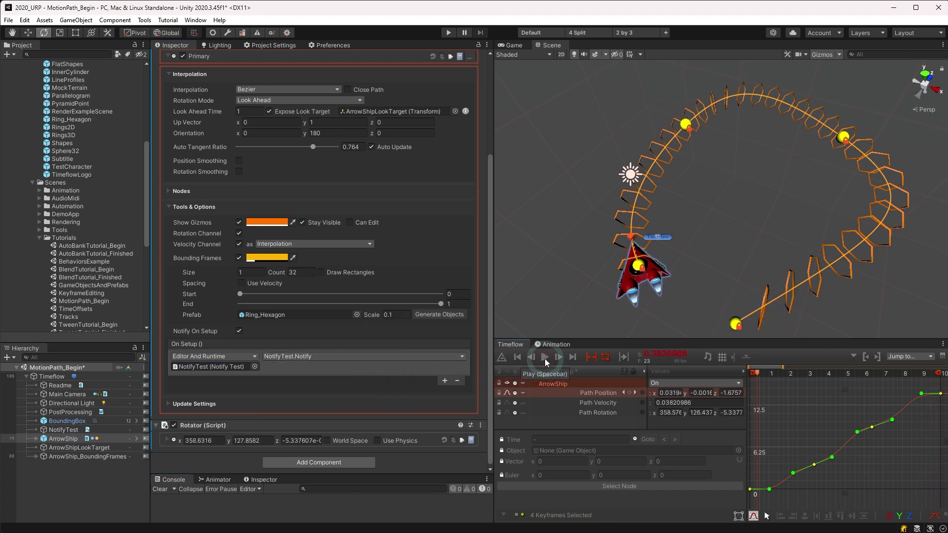
click(502, 357)
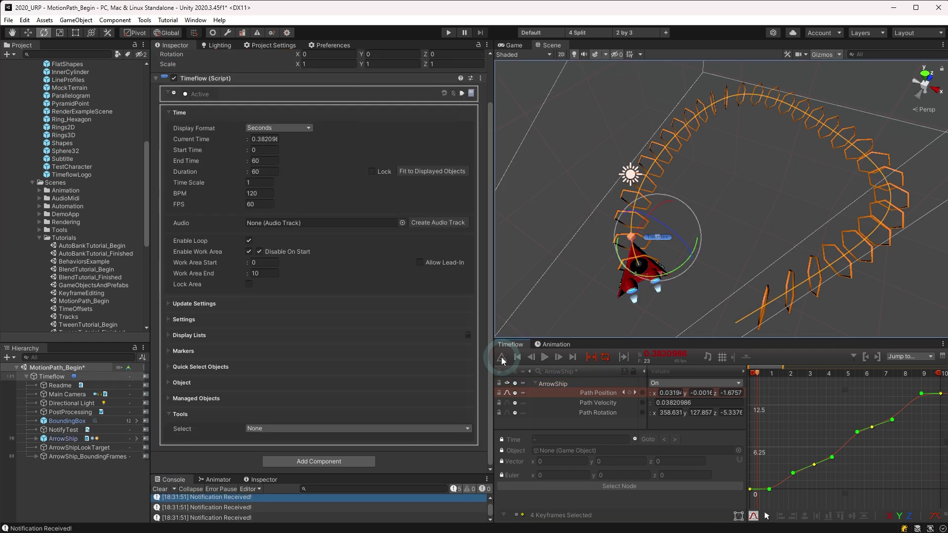
click(197, 509)
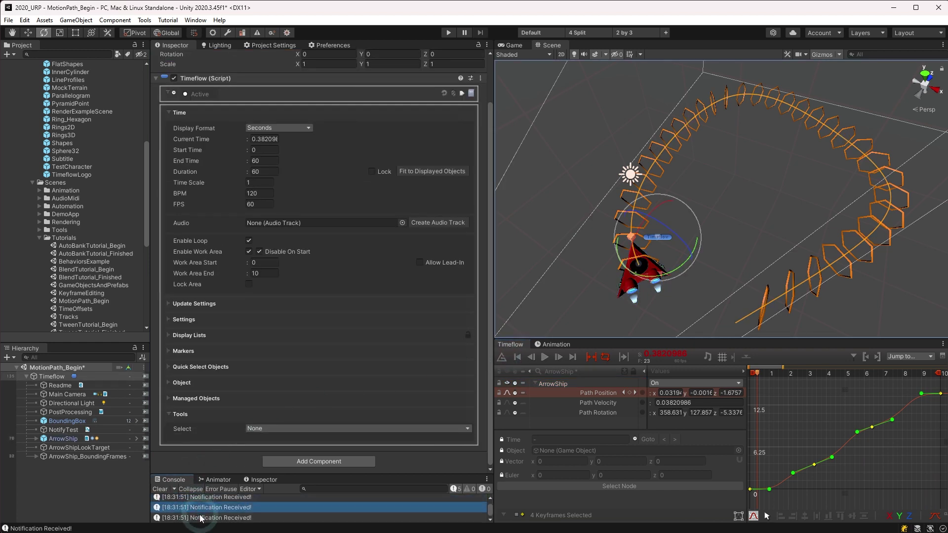
click(201, 518)
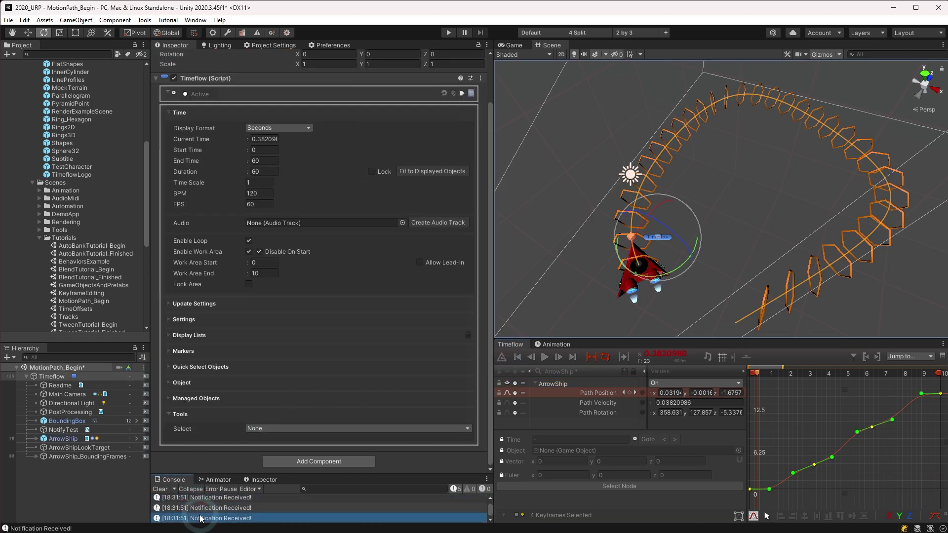
click(68, 431)
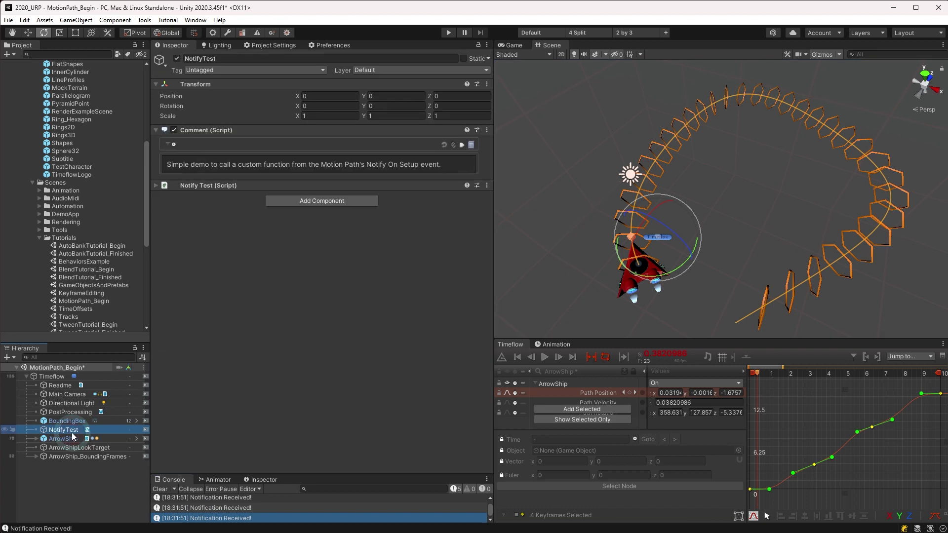